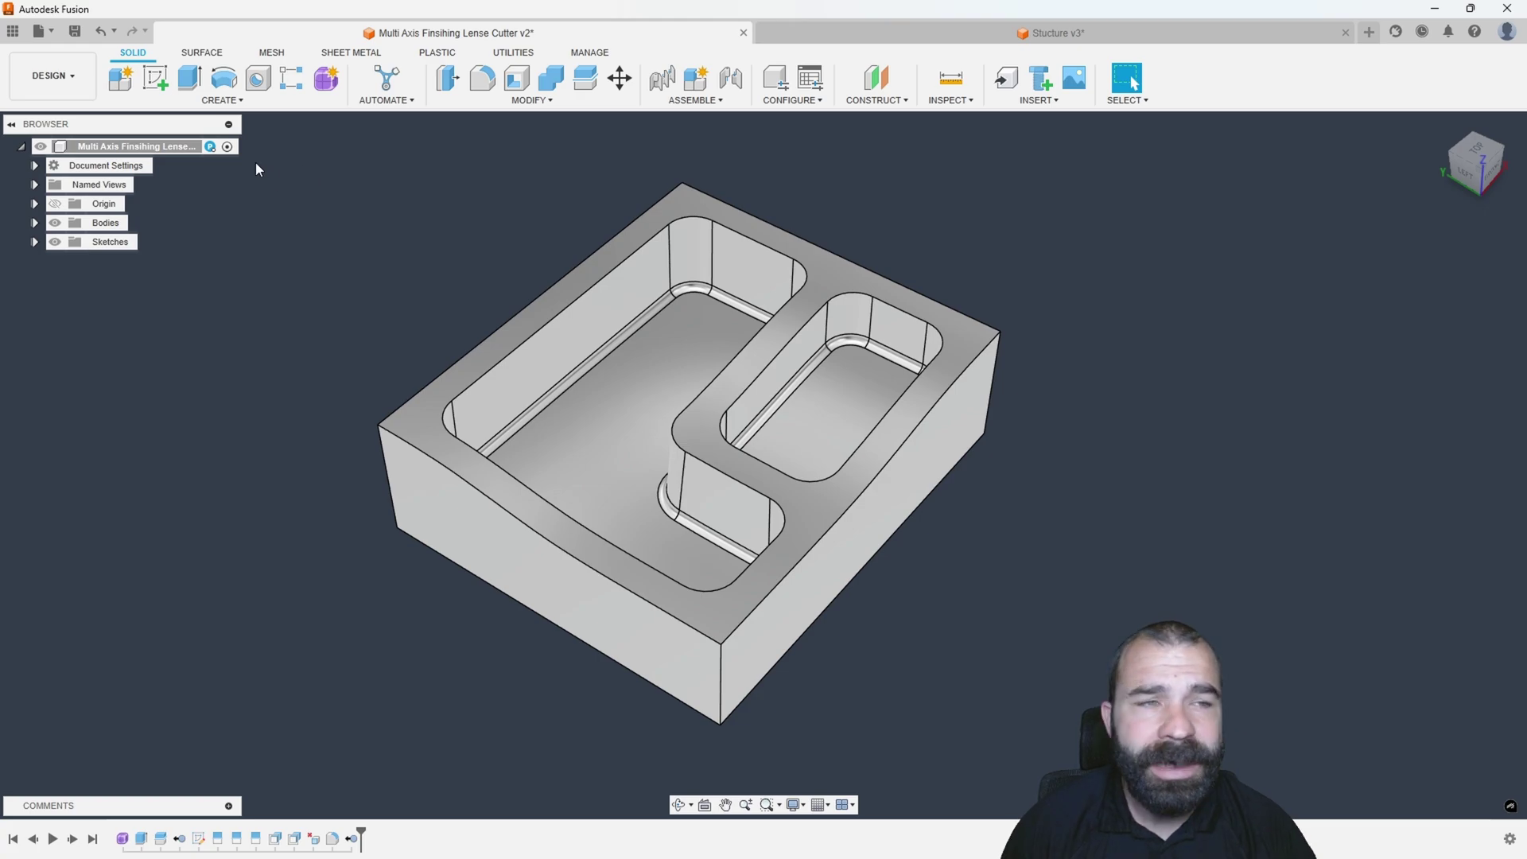
Create an Offset surface from the large and small pocket floors
left_click(202, 55)
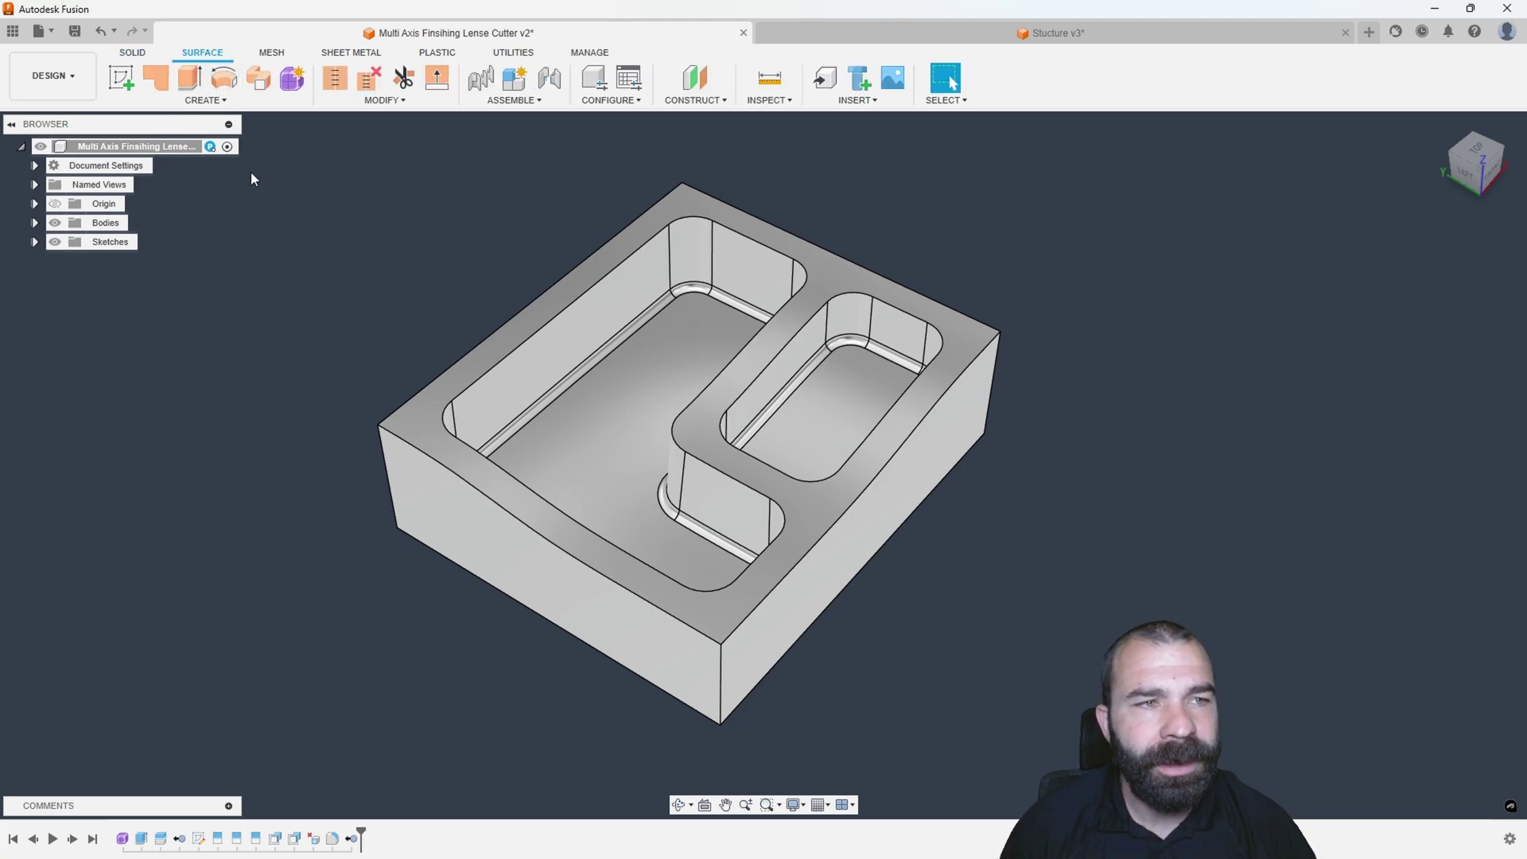
left_click(205, 100)
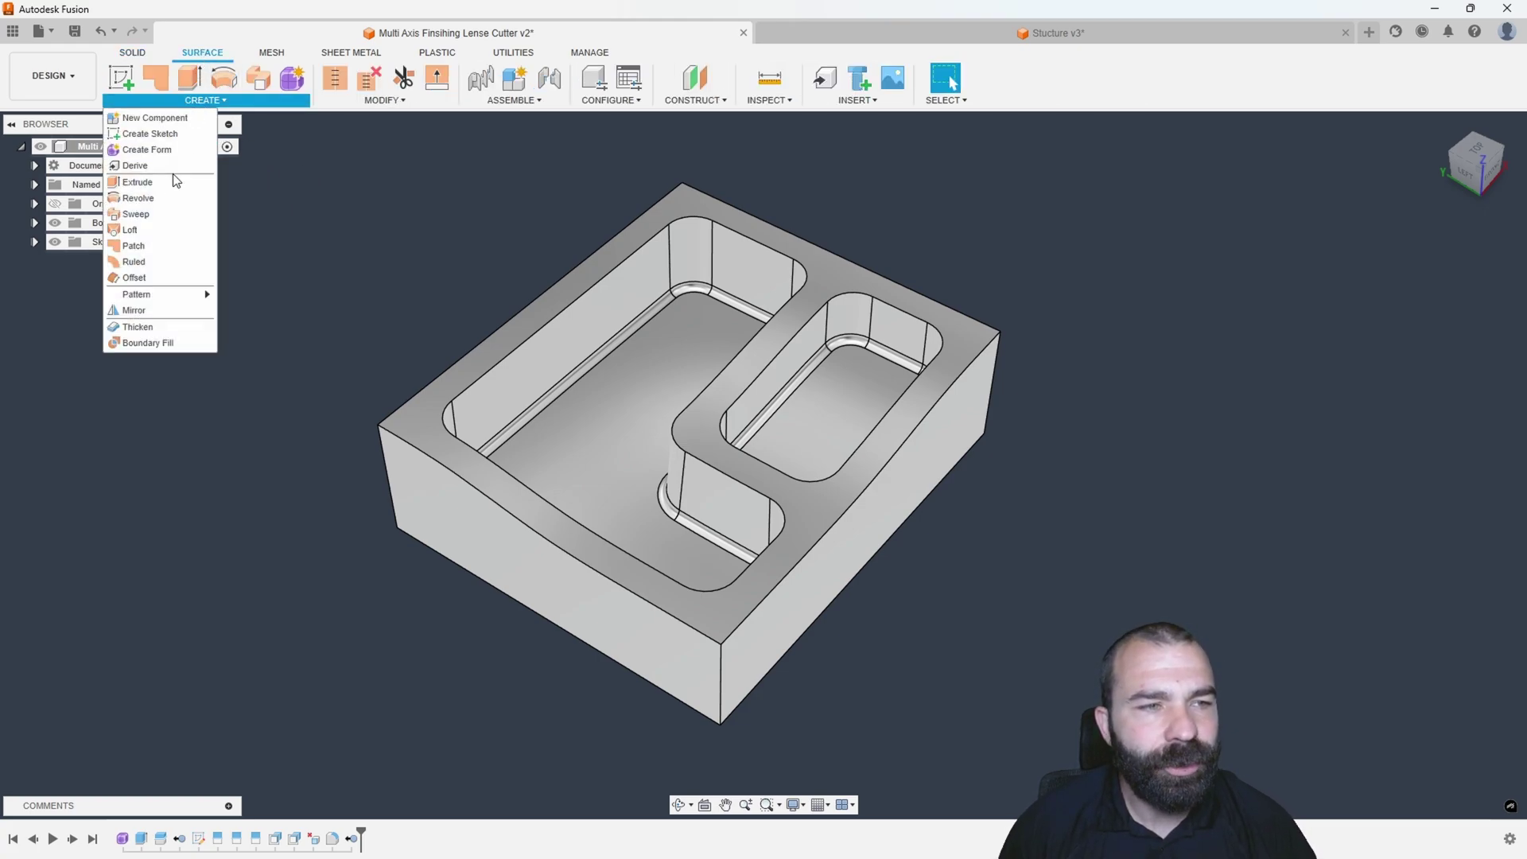
left_click(149, 283)
left_click(630, 366)
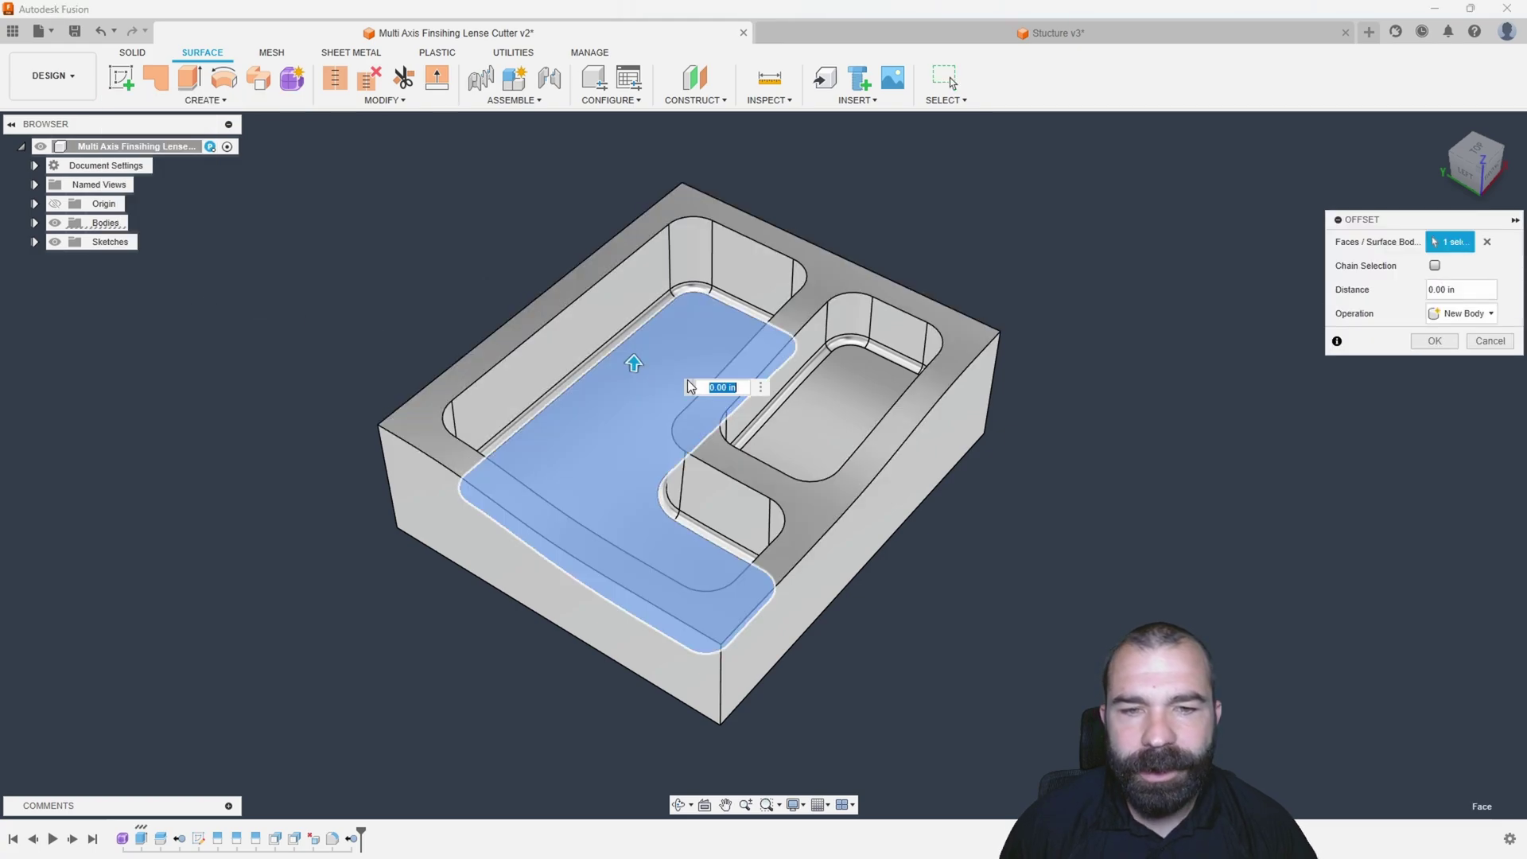
left_click(843, 398)
left_click(1435, 340)
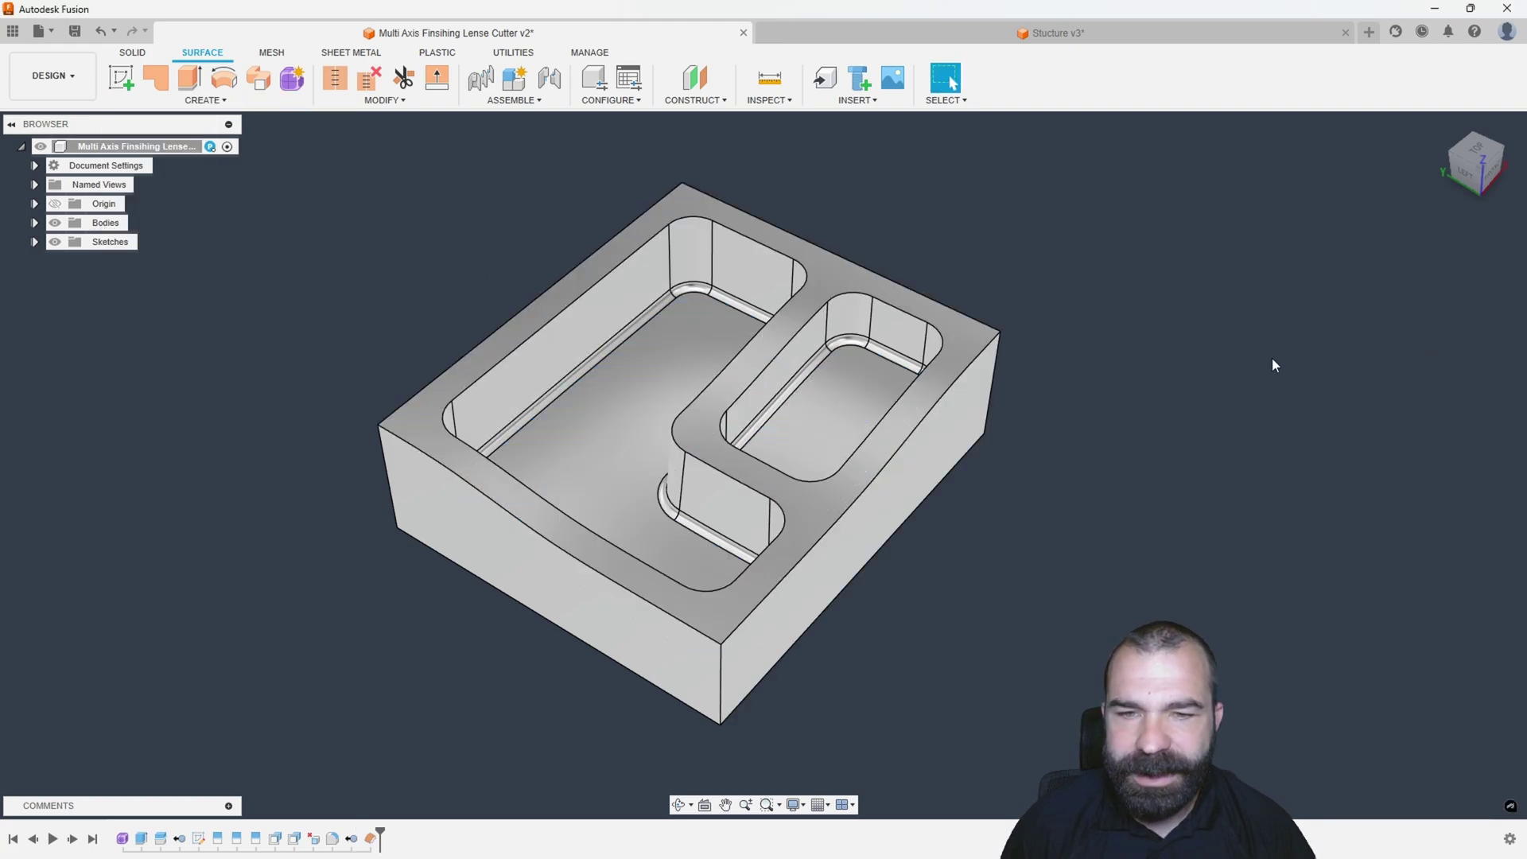
Hide the solid block Body2 and orbit to inspect the two floor surfaces
left_click(35, 222)
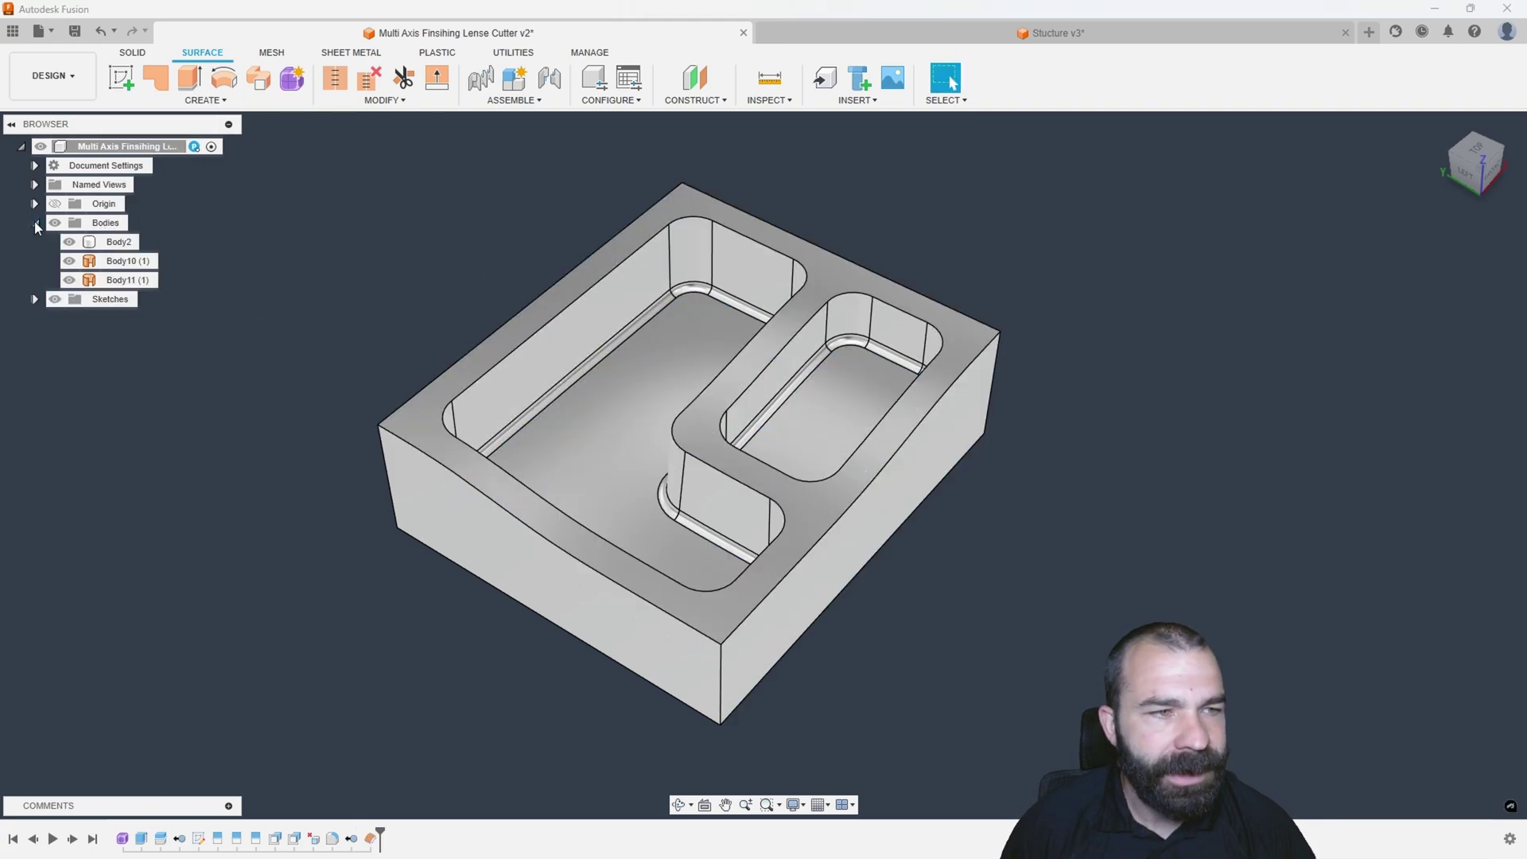
left_click(69, 242)
middle_click_drag(272, 341, 360, 273, "shift")
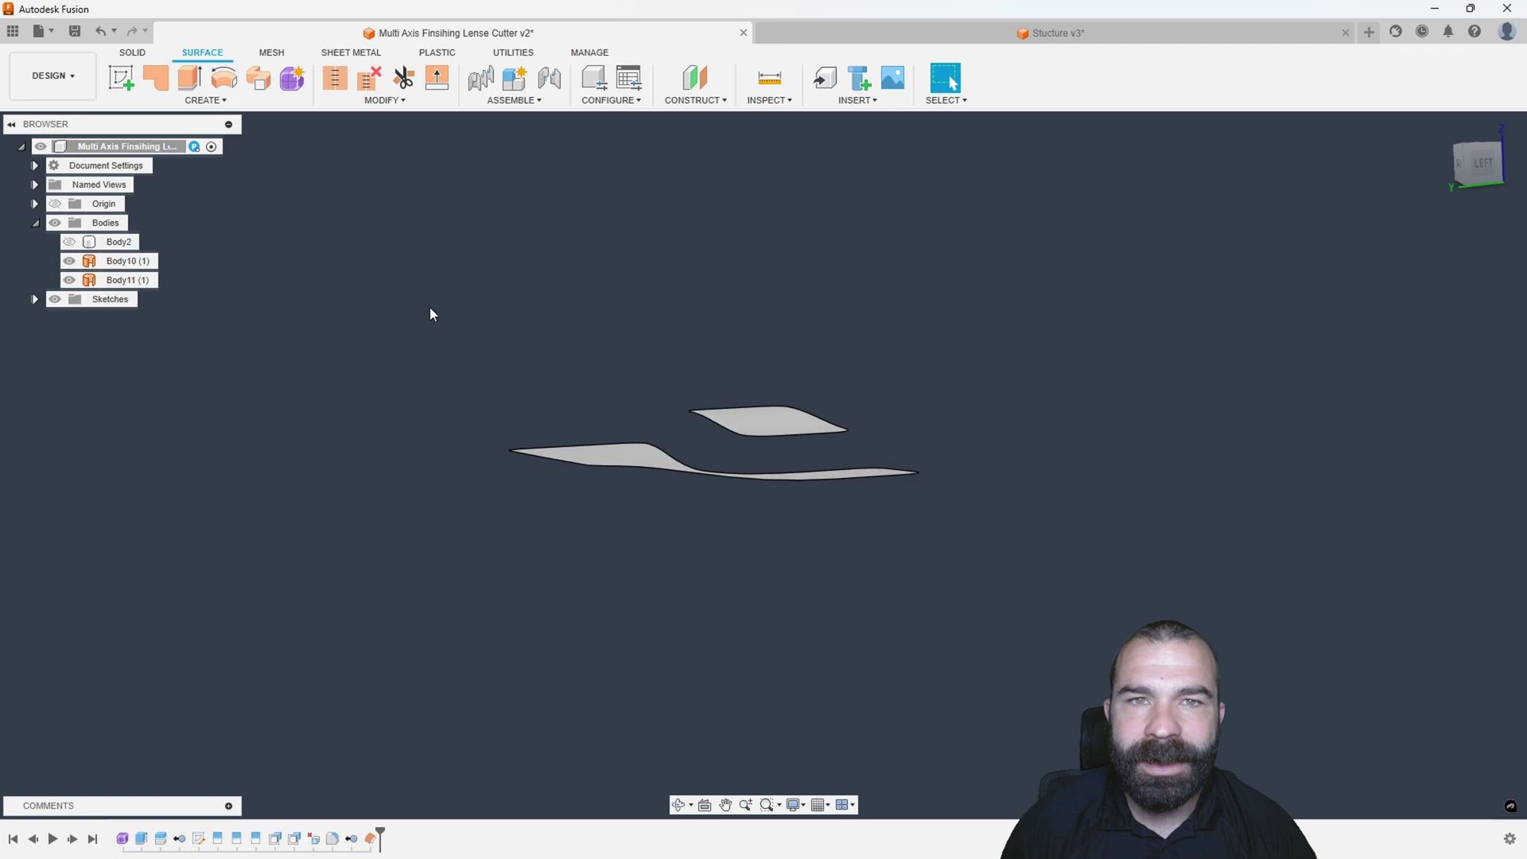
middle_click_drag(430, 310, 417, 362, "shift")
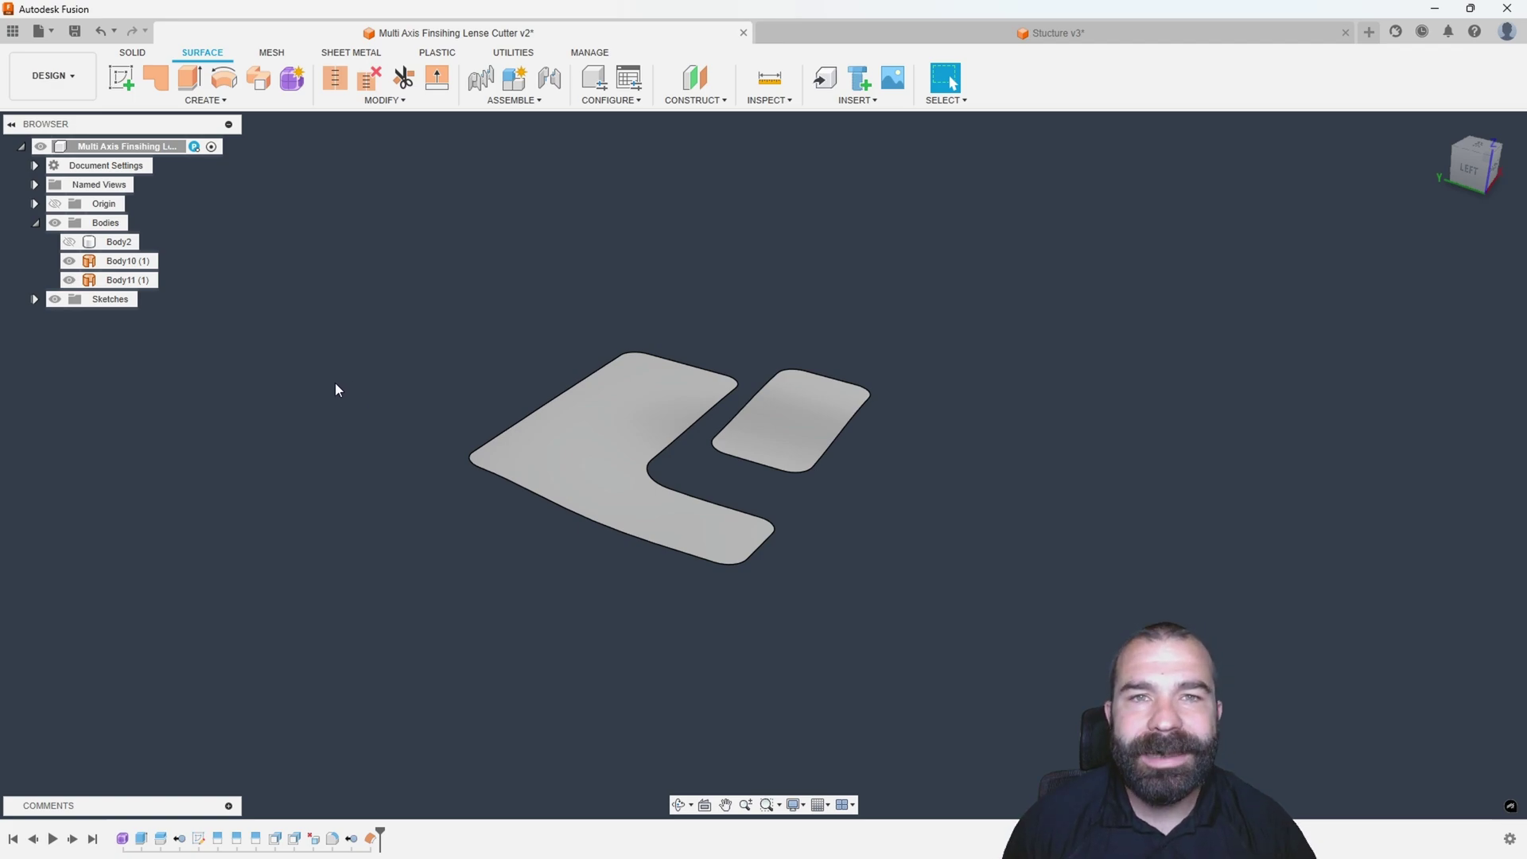
Show Body2 again and switch to the Manufacture workspace
left_click(71, 243)
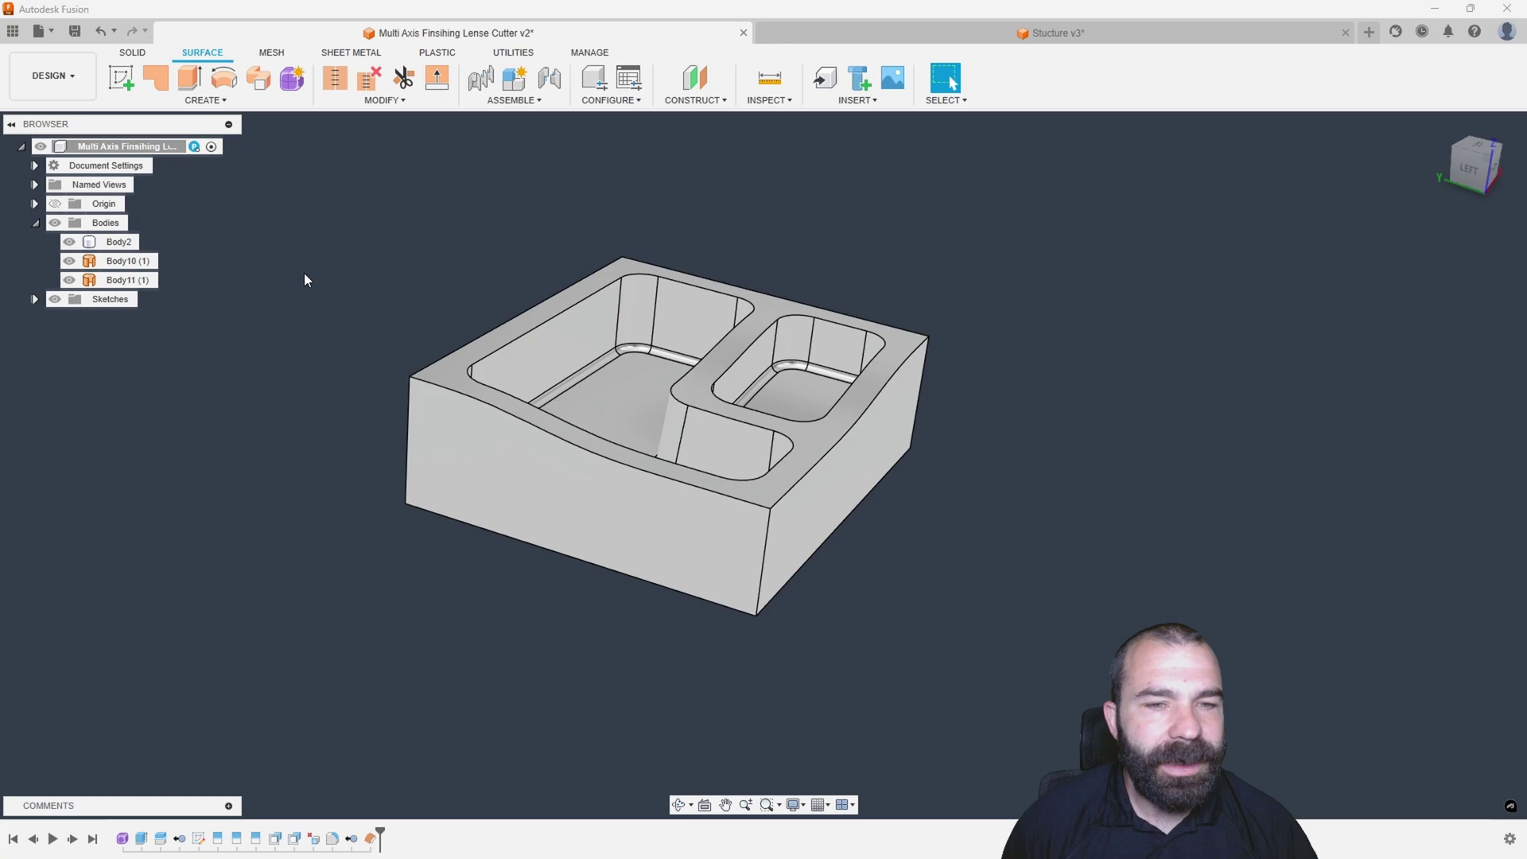
middle_click_drag(307, 279, 201, 232, "shift")
left_click(91, 85)
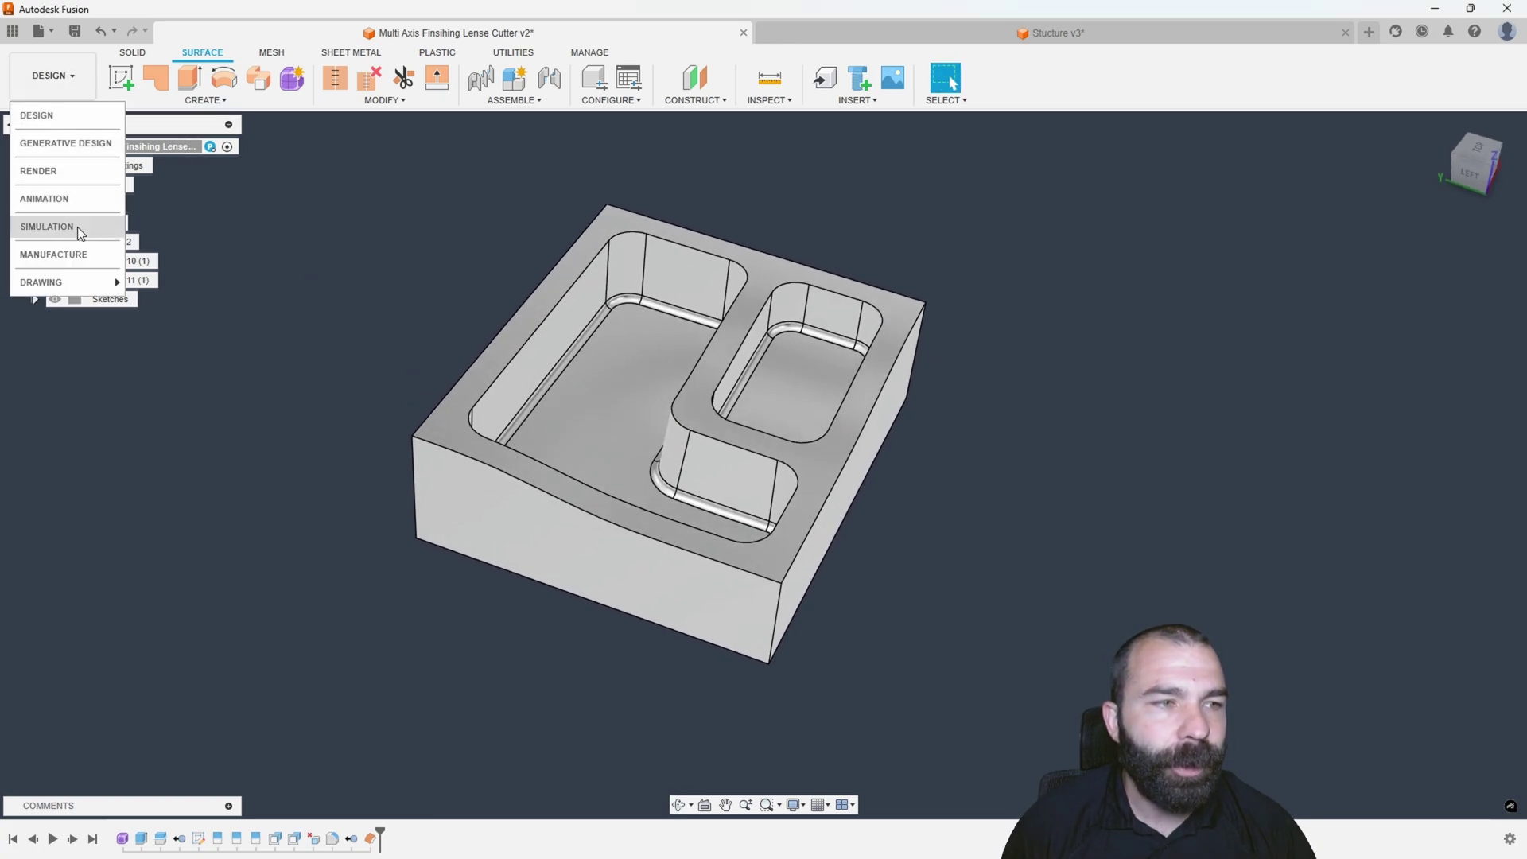
left_click(54, 254)
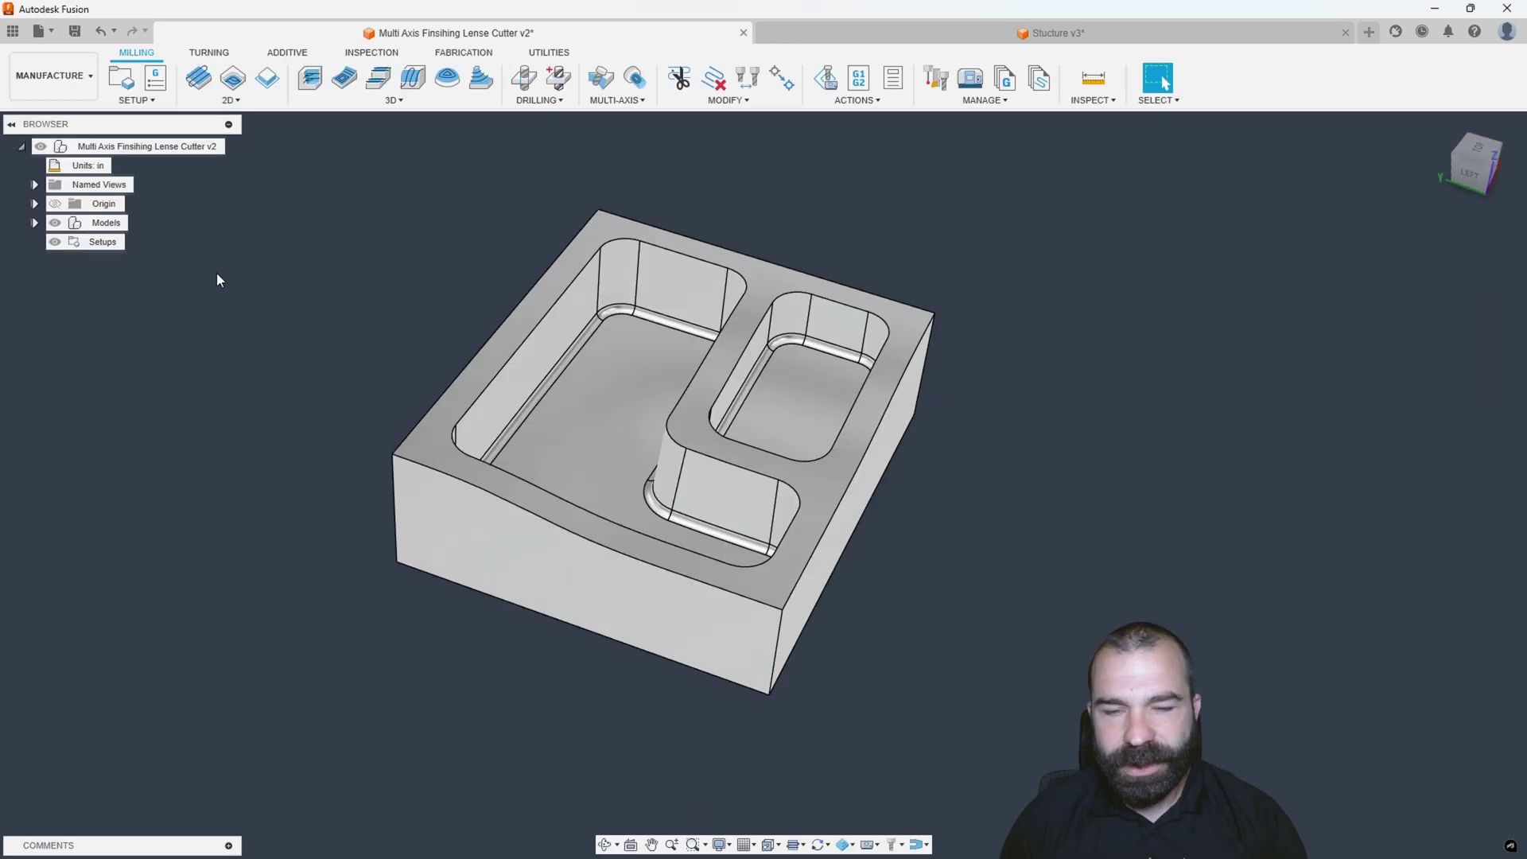
middle_click_drag(287, 288, 290, 297, "shift")
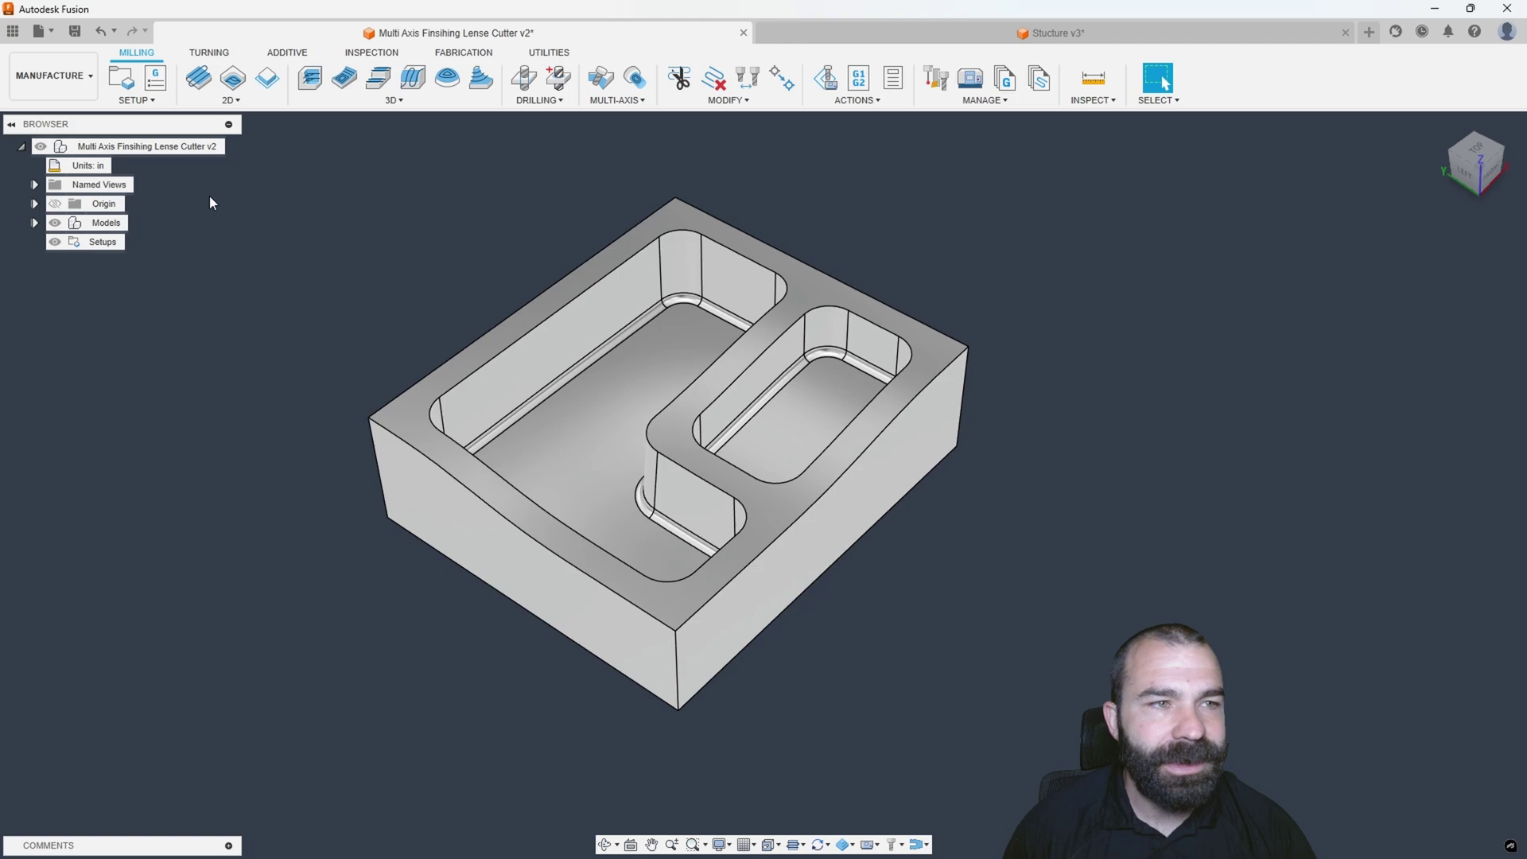
Create a new machining setup with the part body as its model
left_click(125, 83)
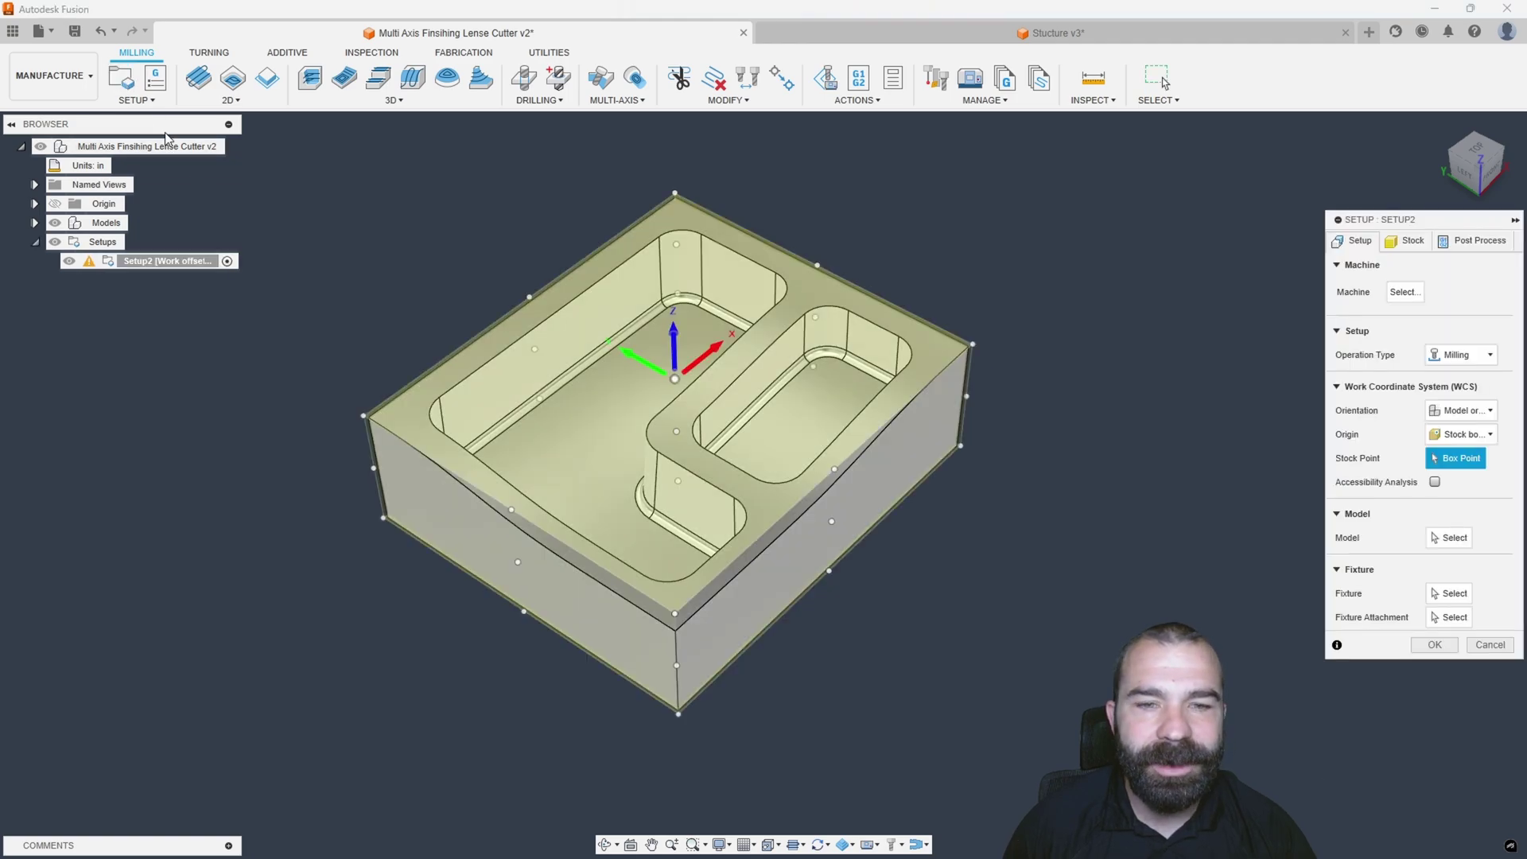
middle_click_drag(621, 372, 645, 383, "shift")
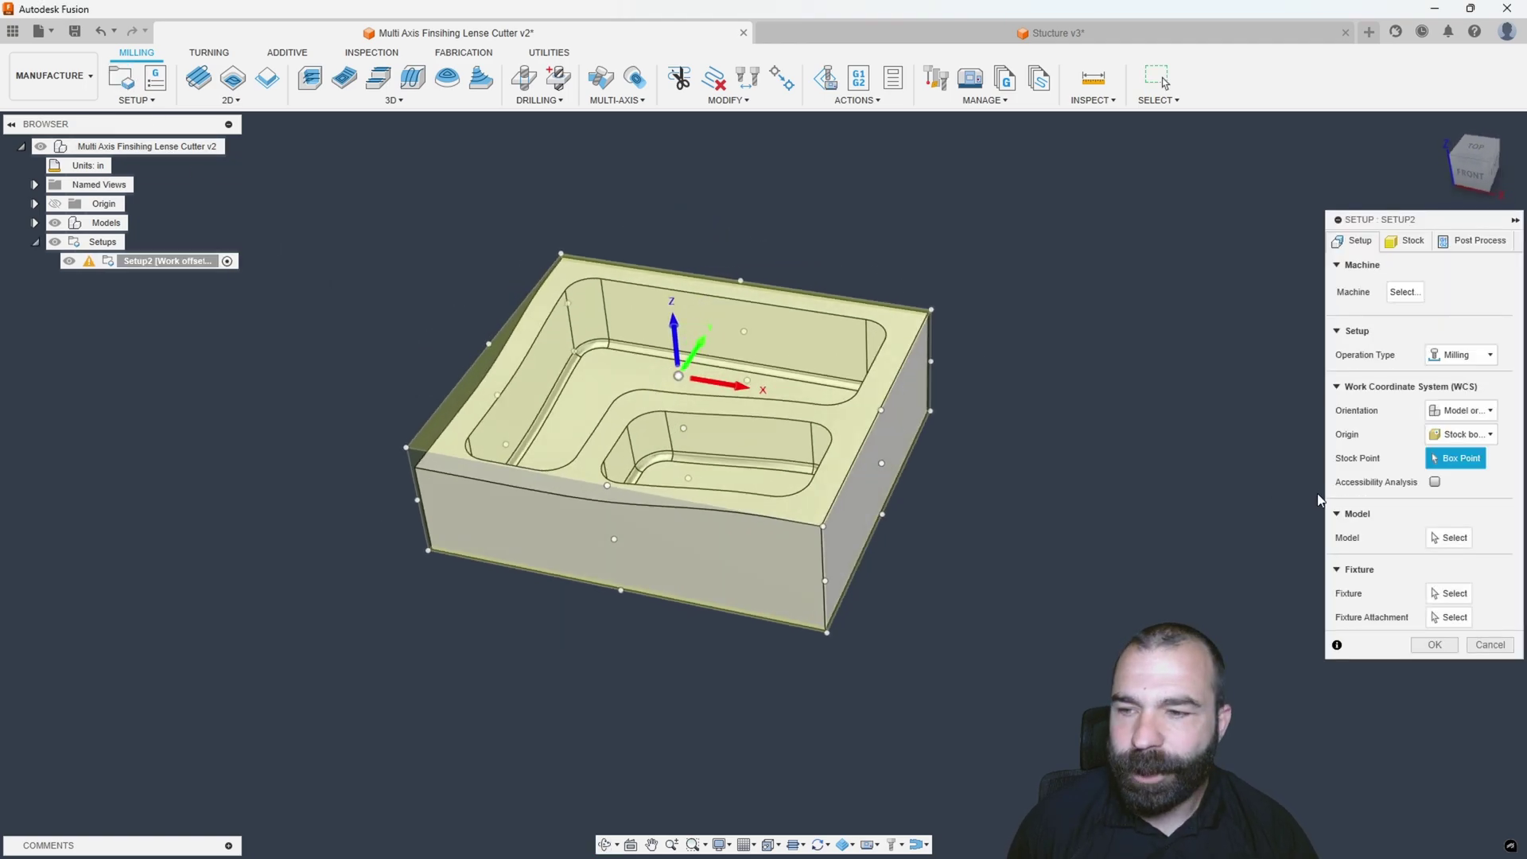
left_click(1450, 537)
left_click(876, 506)
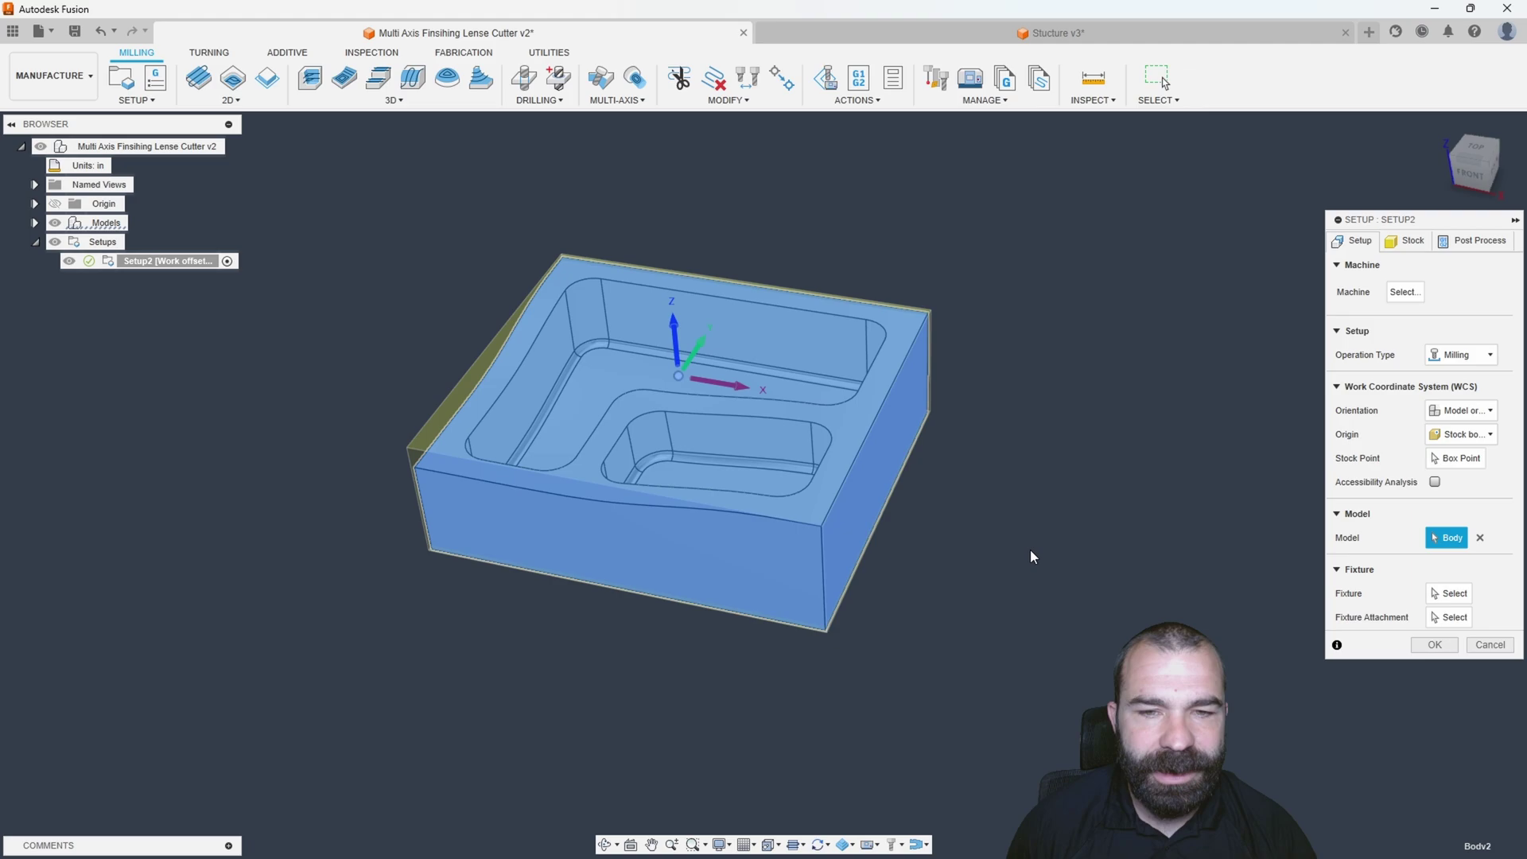
Set the stock mode to From solid using the part body, and confirm the setup
left_click(1403, 241)
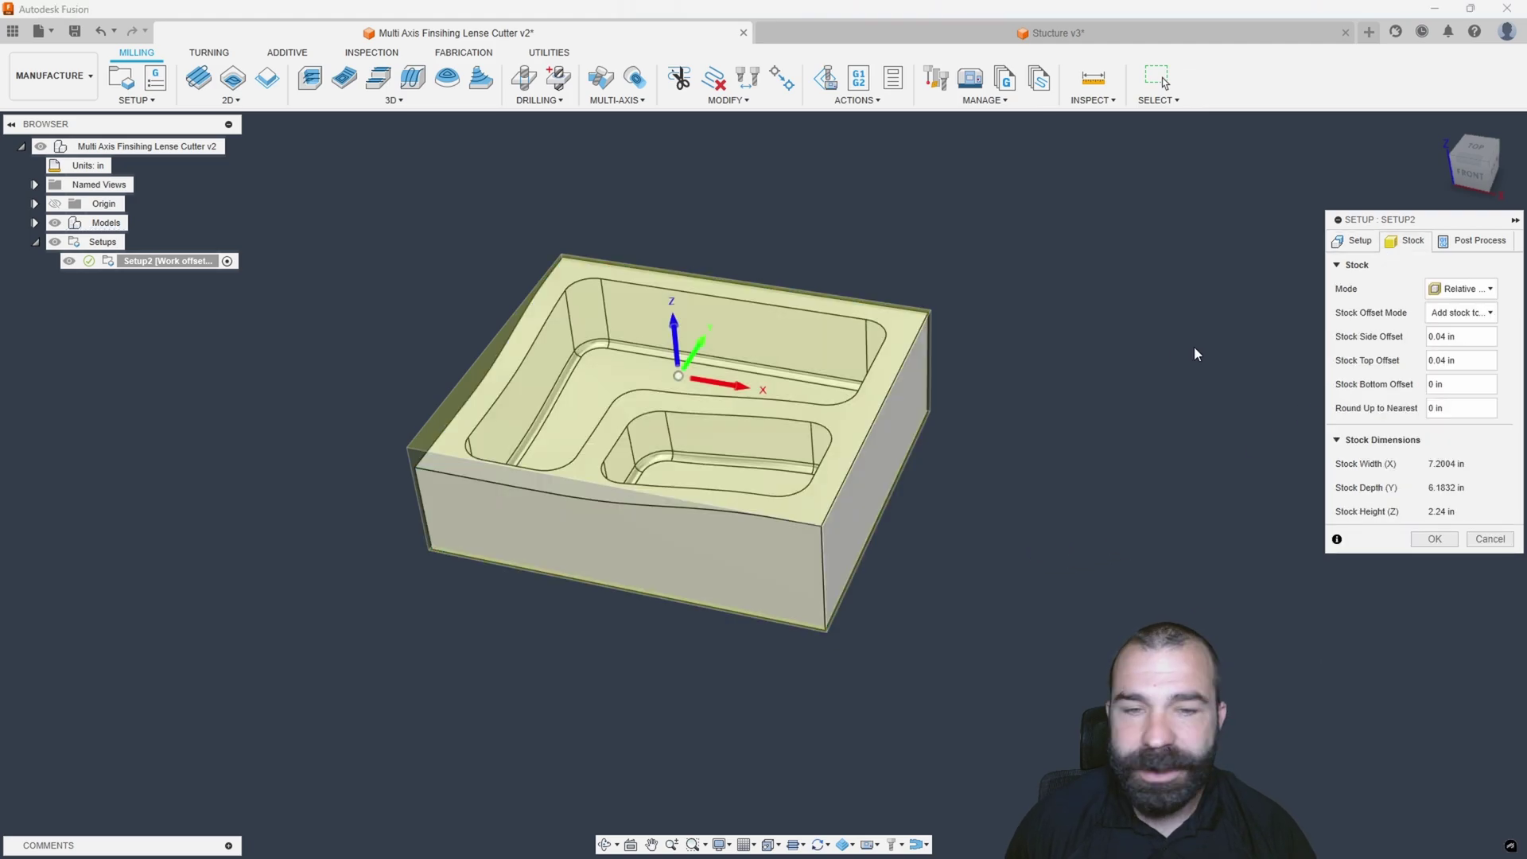
left_click(1449, 291)
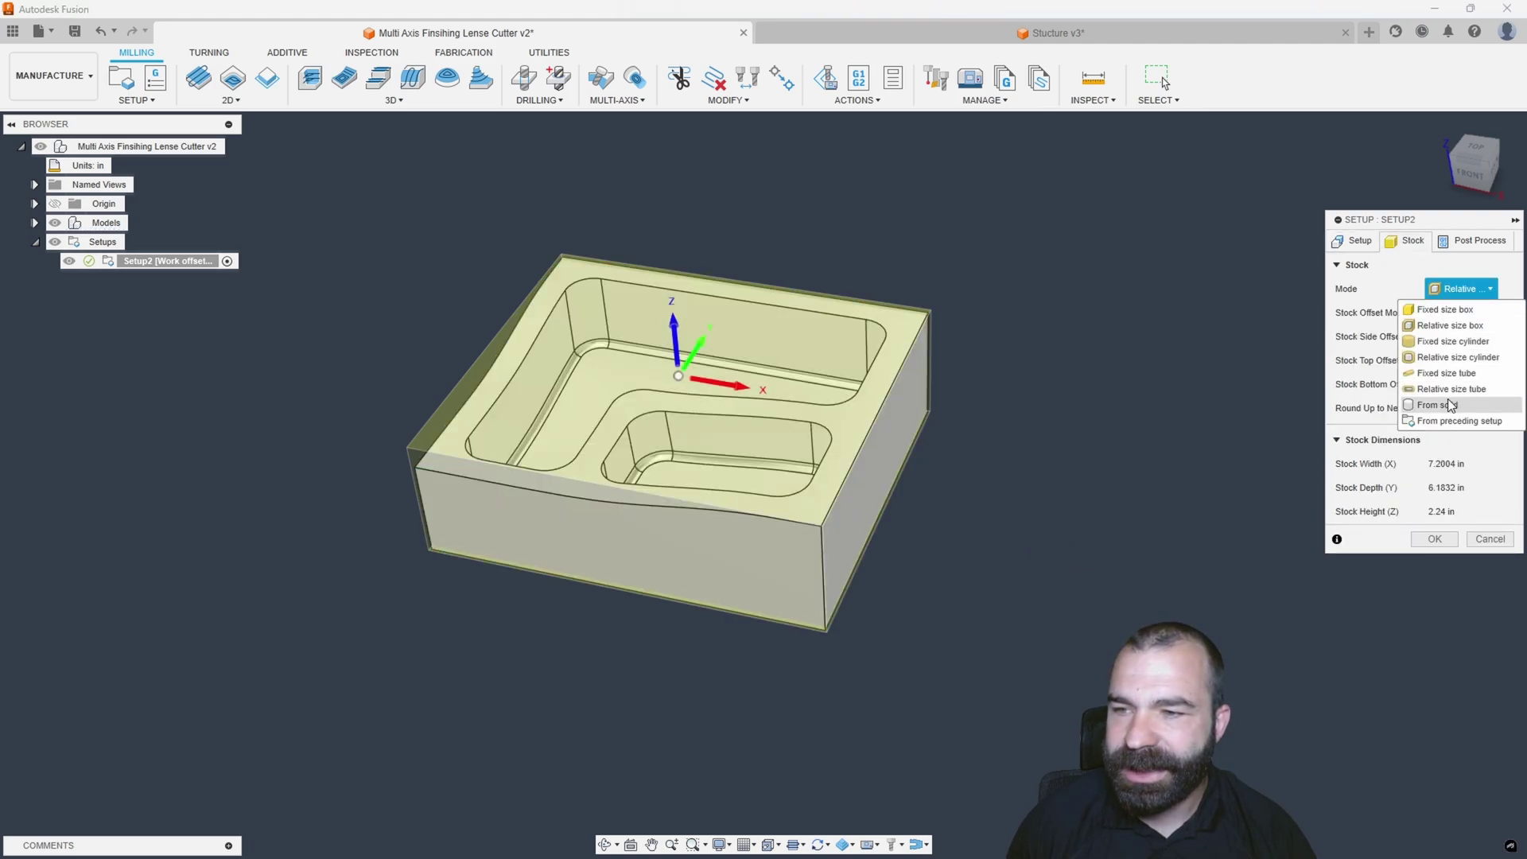
left_click(1435, 405)
left_click(920, 415)
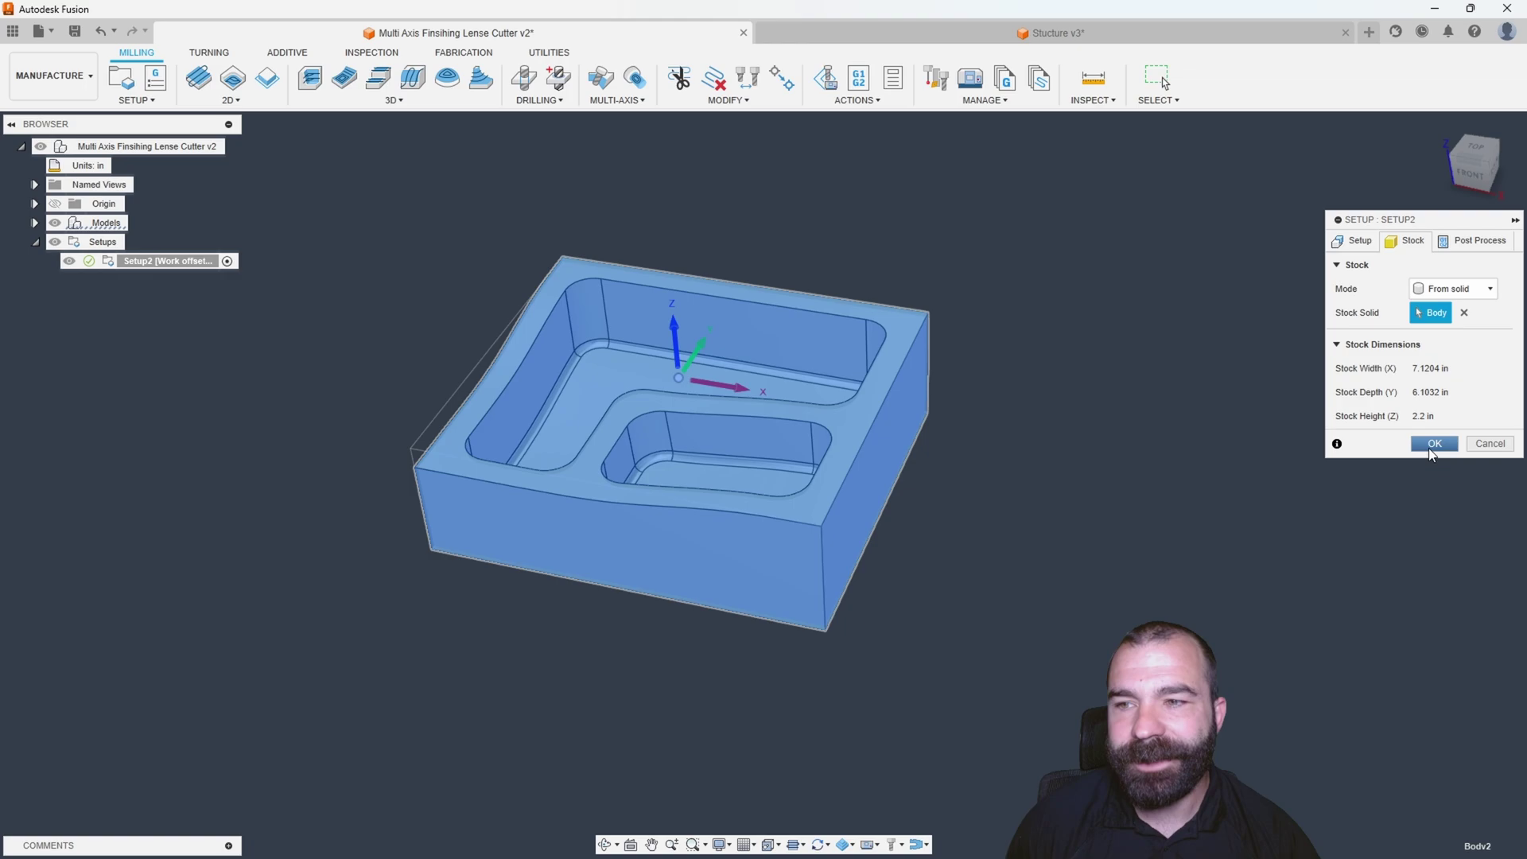
left_click(1433, 444)
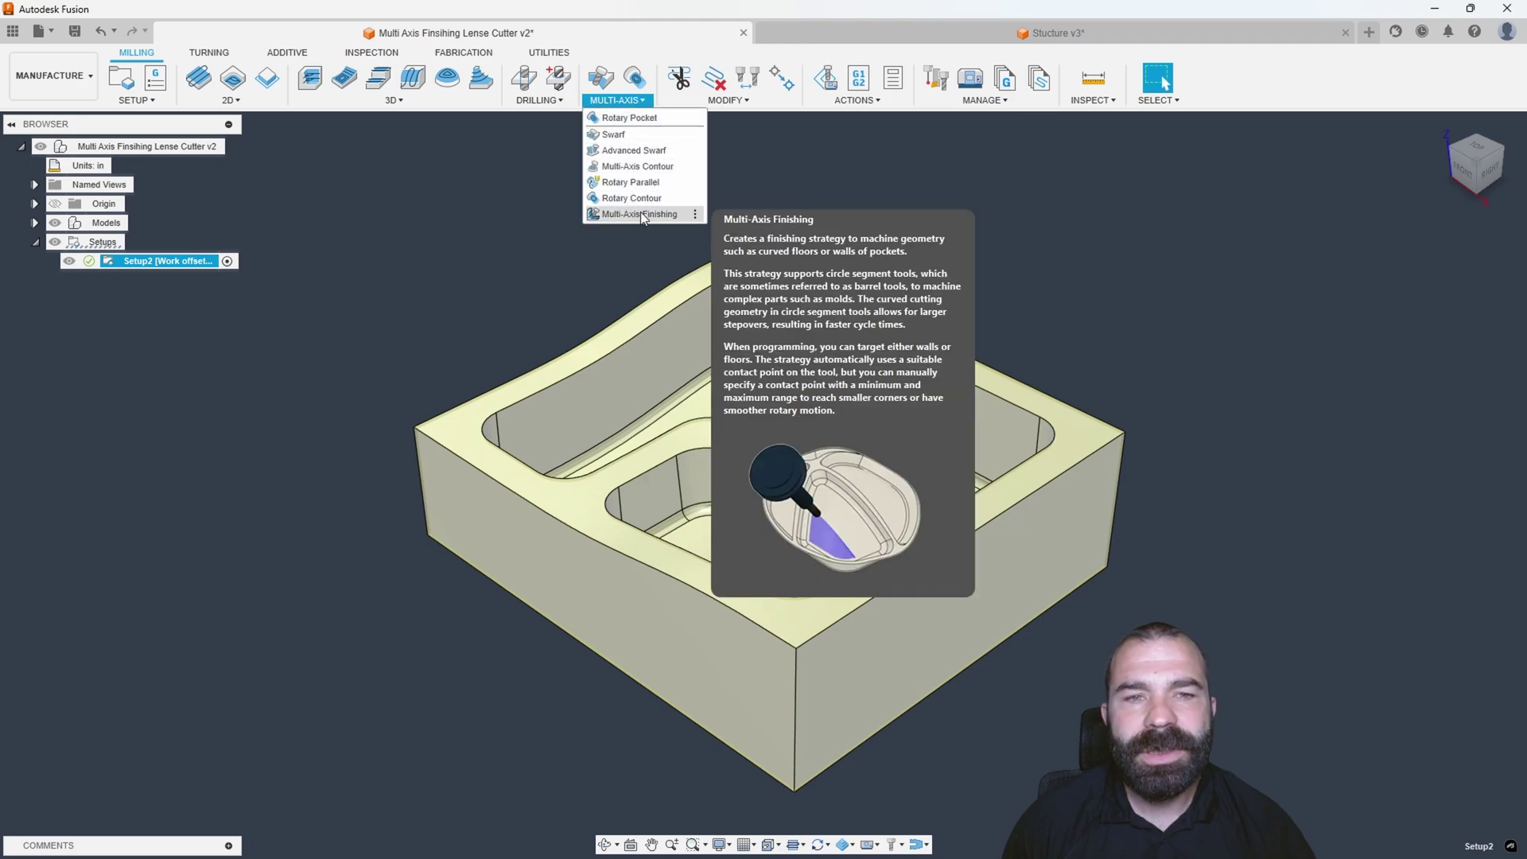
Start a Multi-Axis Finishing operation and bring up the new-tool type list from Tool Select
left_click(641, 214)
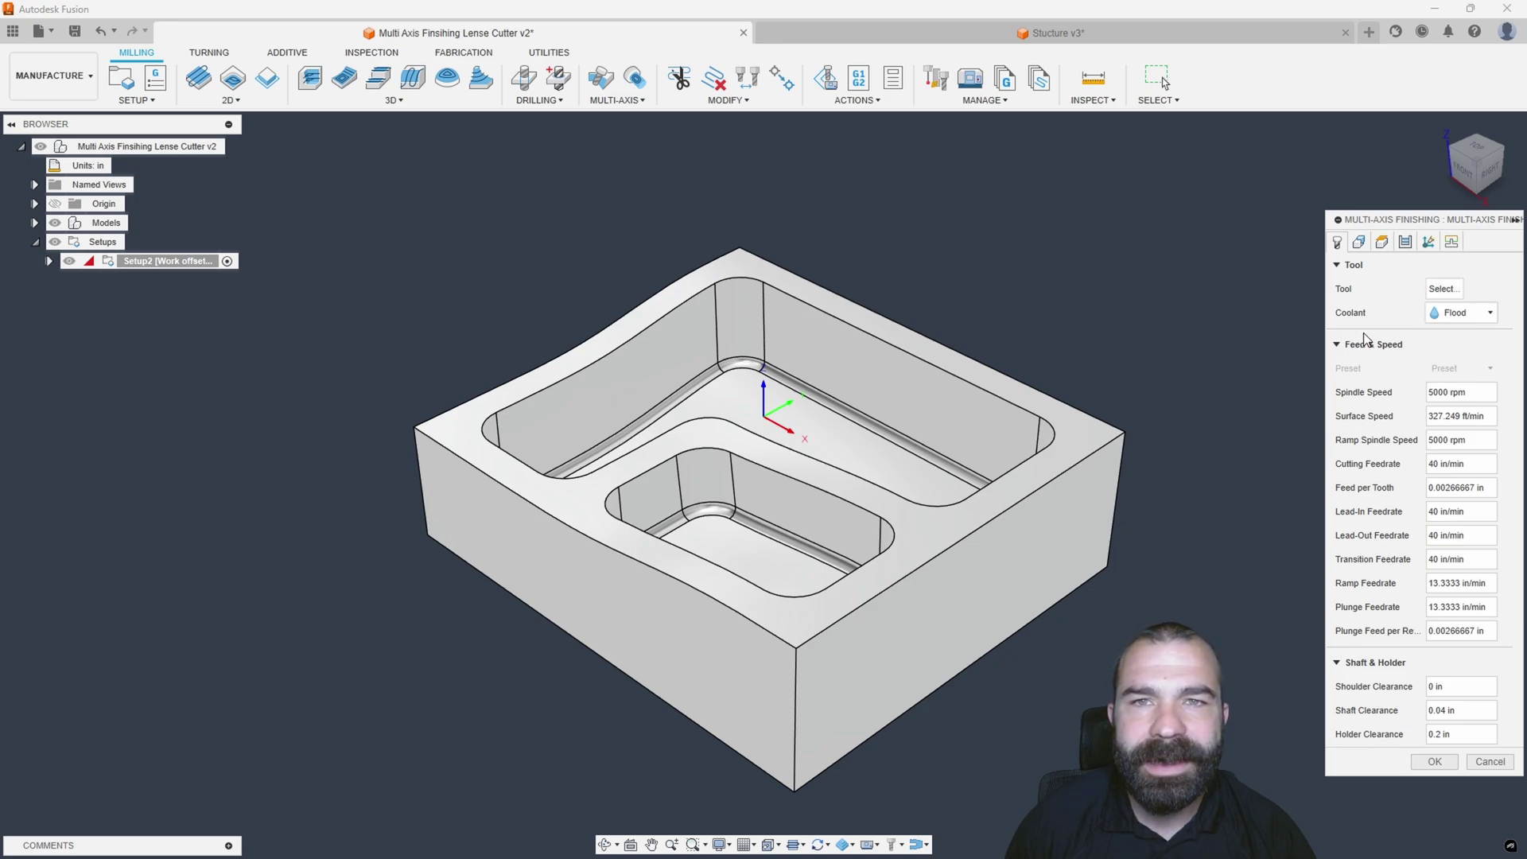
left_click(1444, 289)
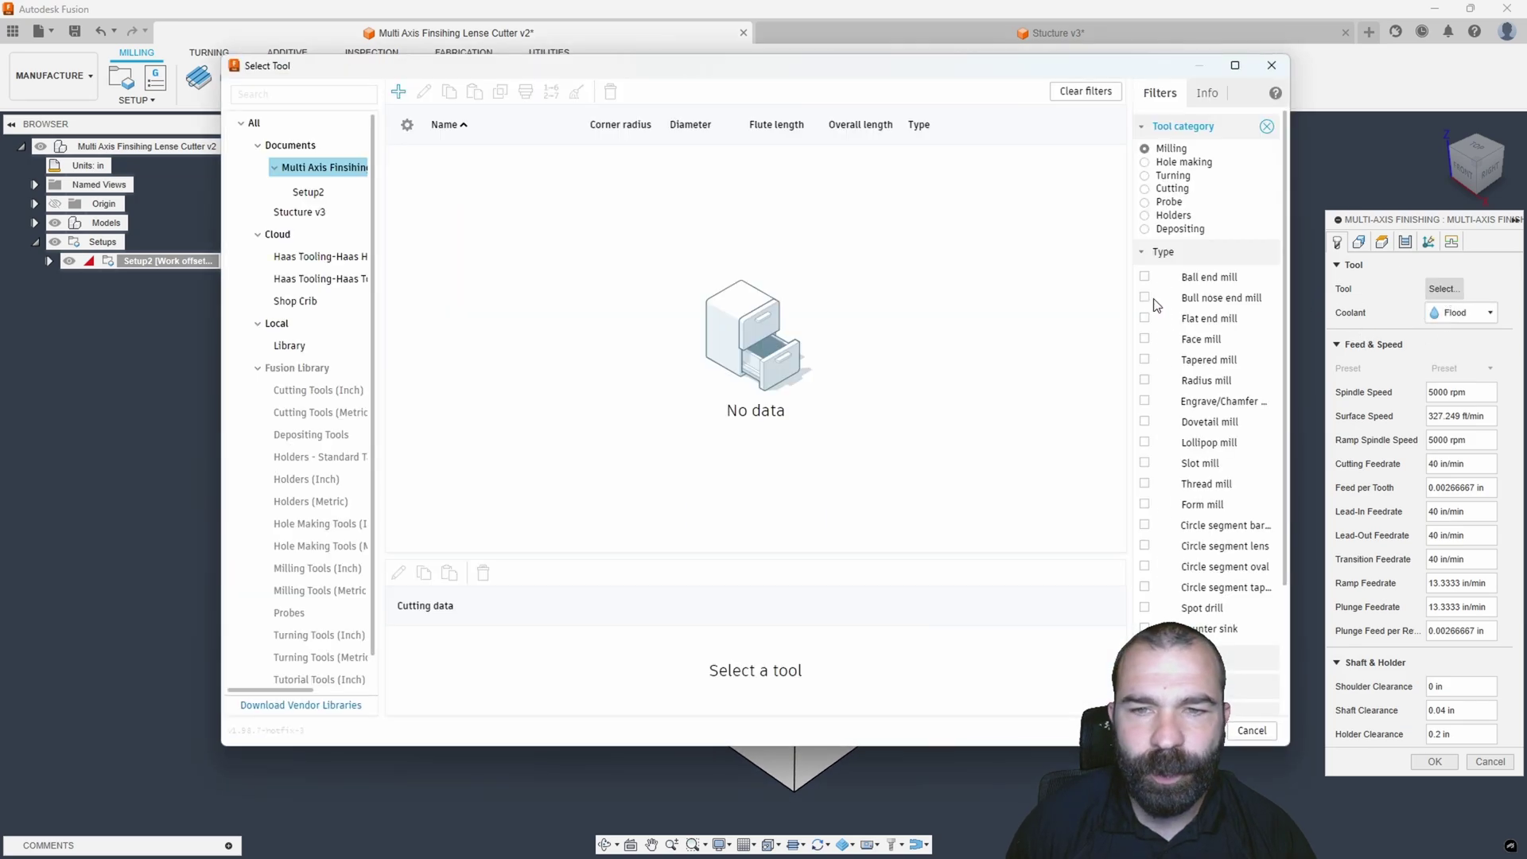
left_click(399, 93)
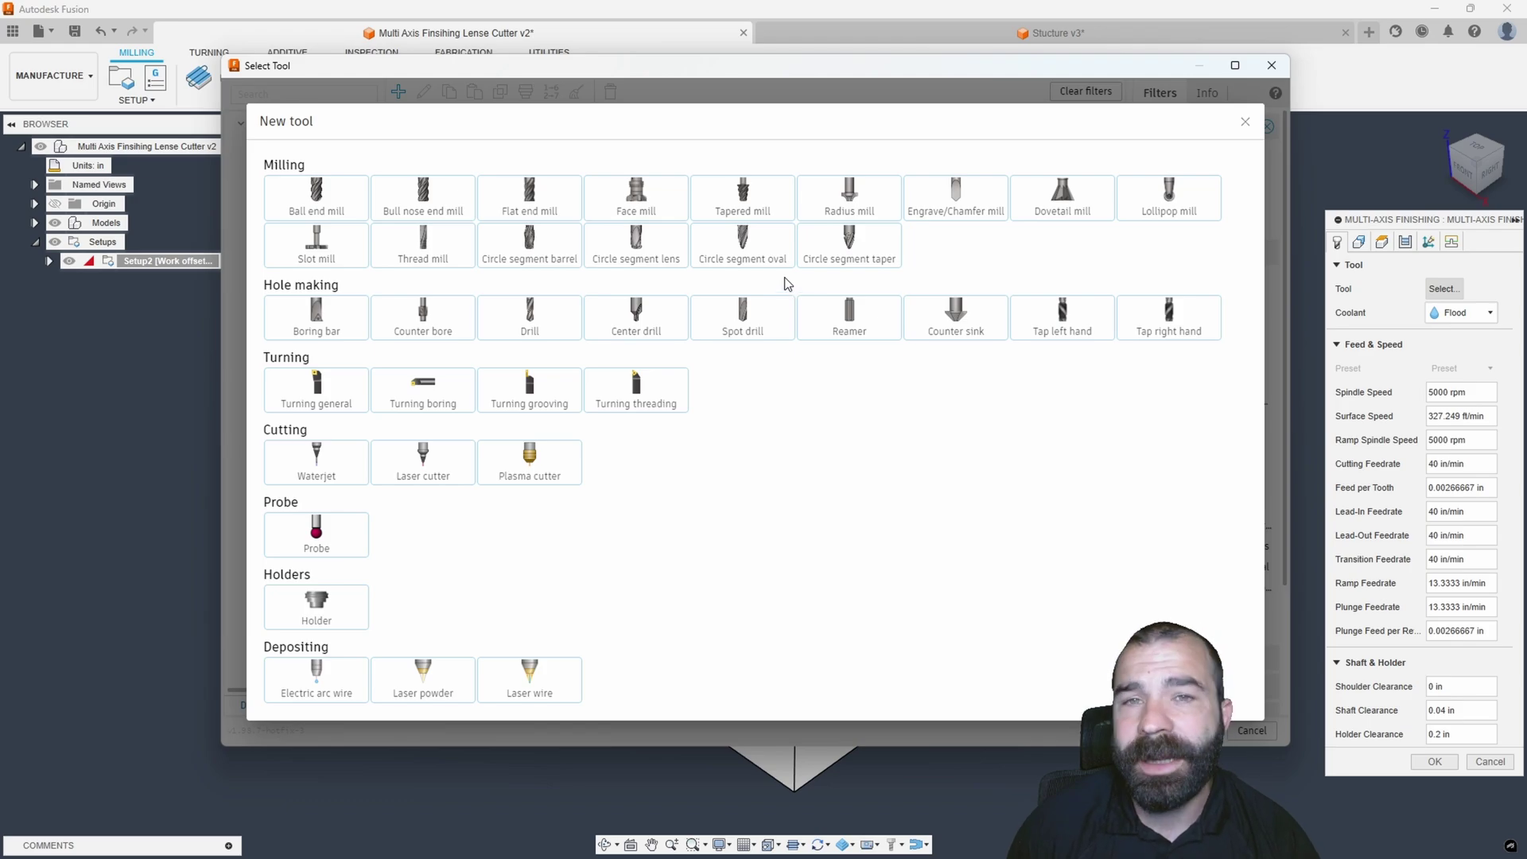
Create a Ø0.4 in circle segment lens tool with 0.04 in corner radius and select it
left_click(636, 246)
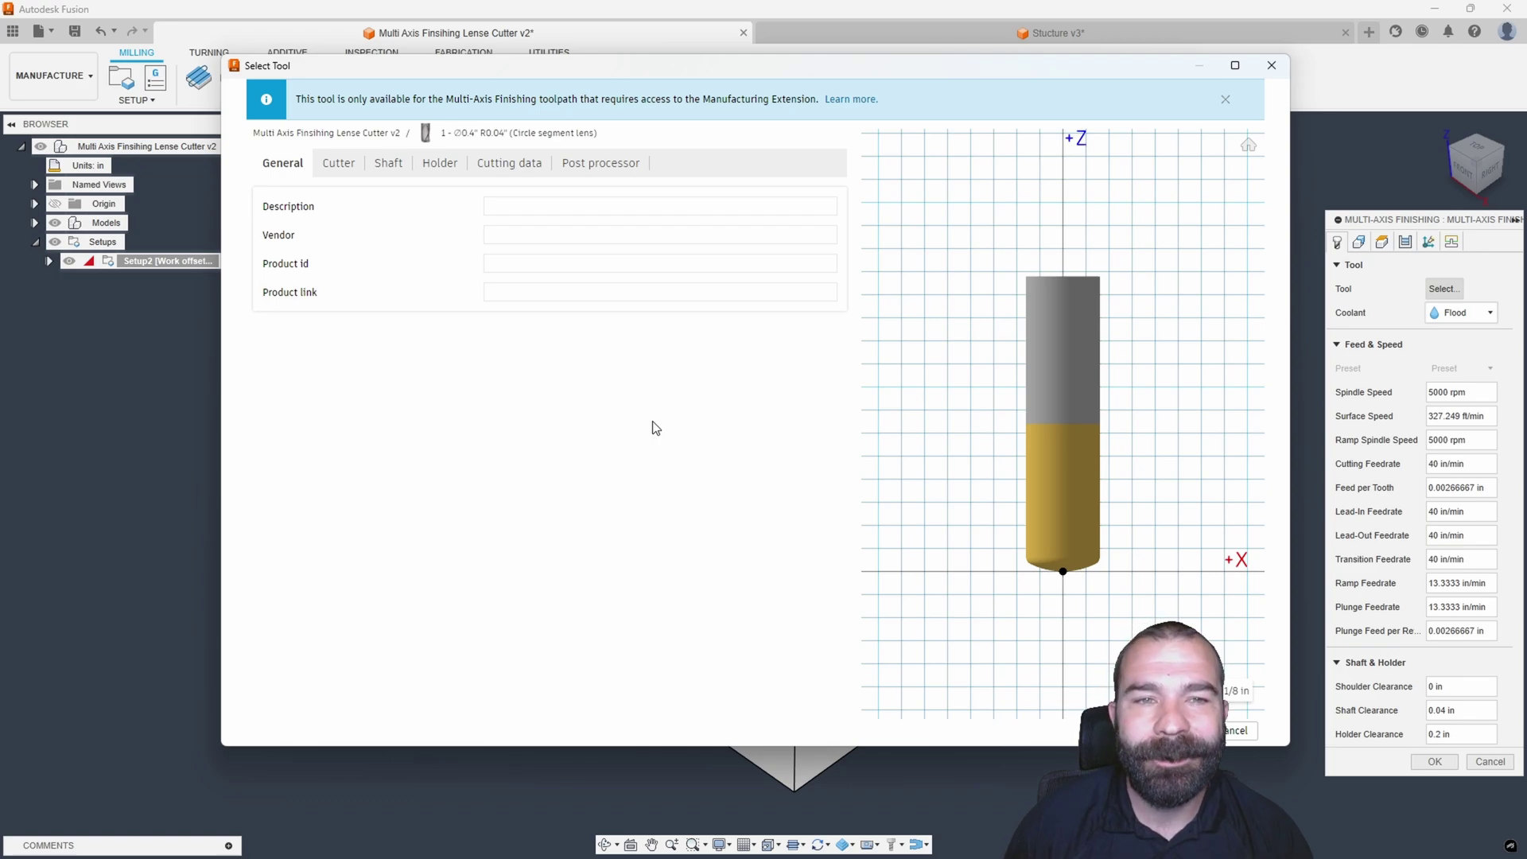
left_click(348, 176)
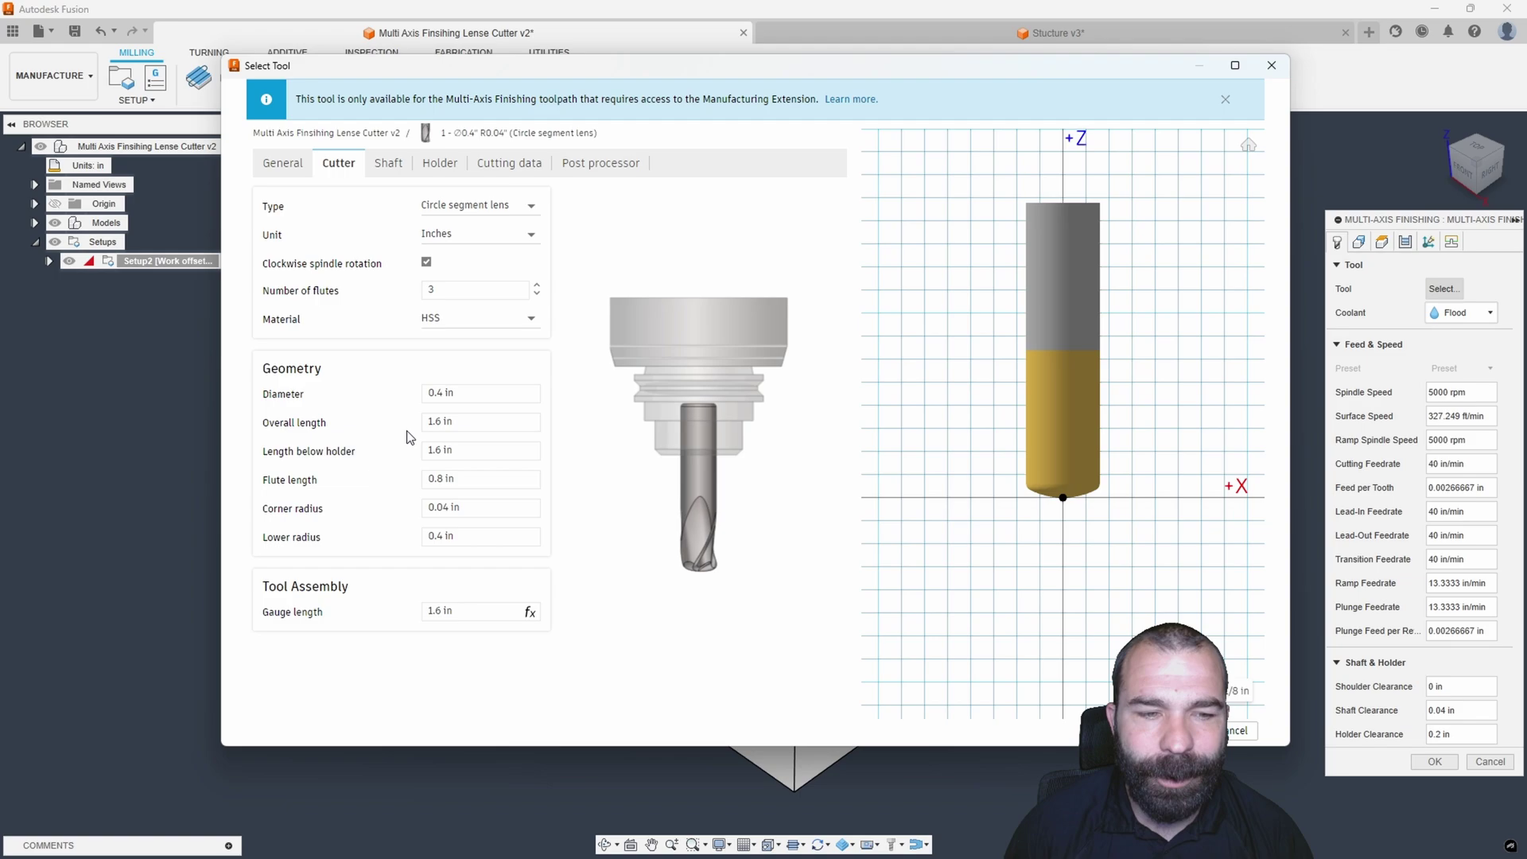
double_click(475, 507)
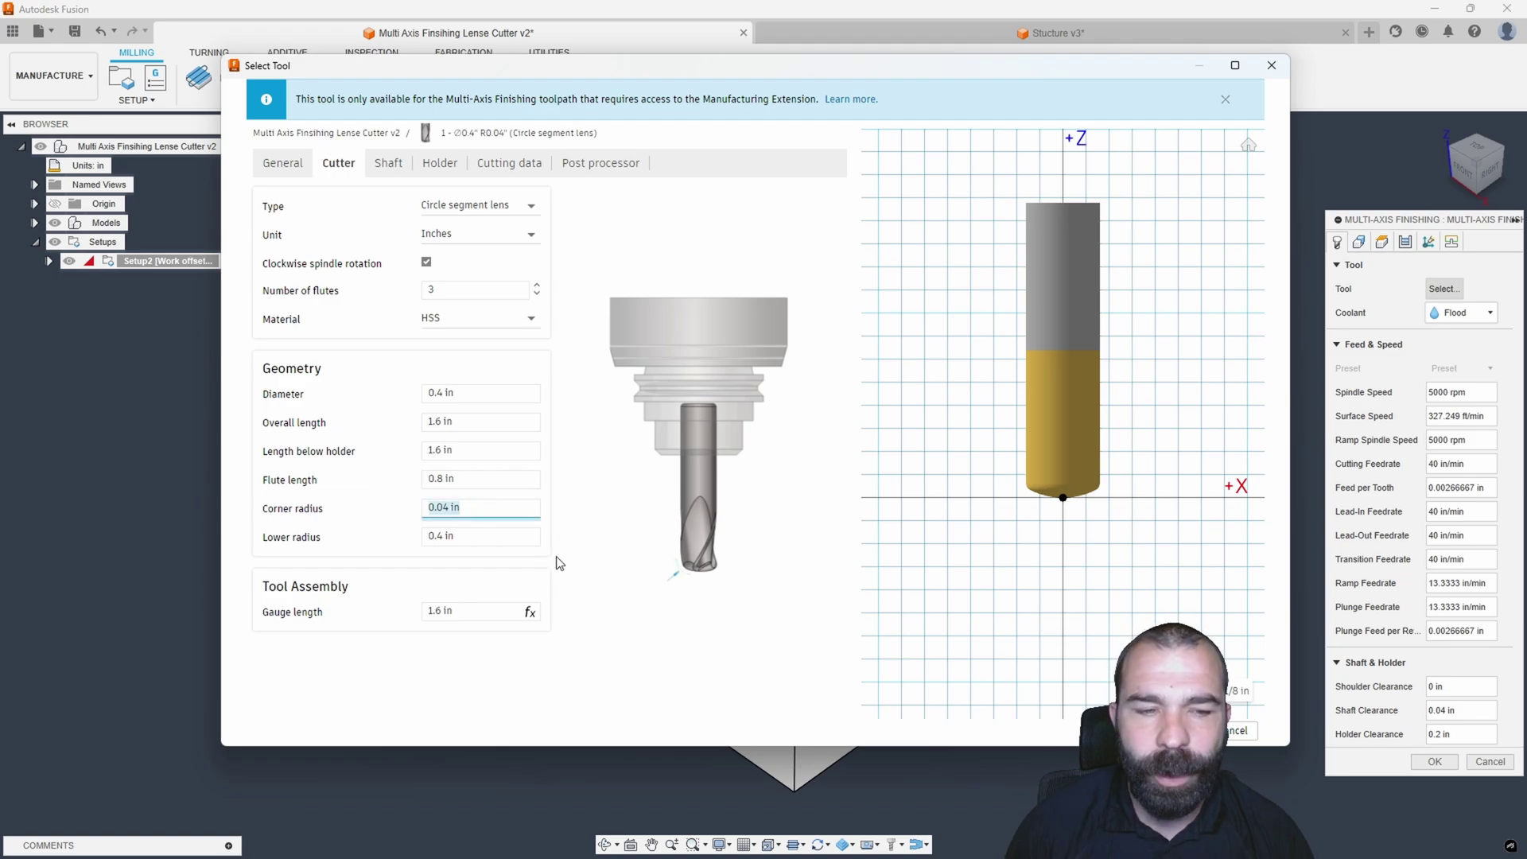
double_click(501, 536)
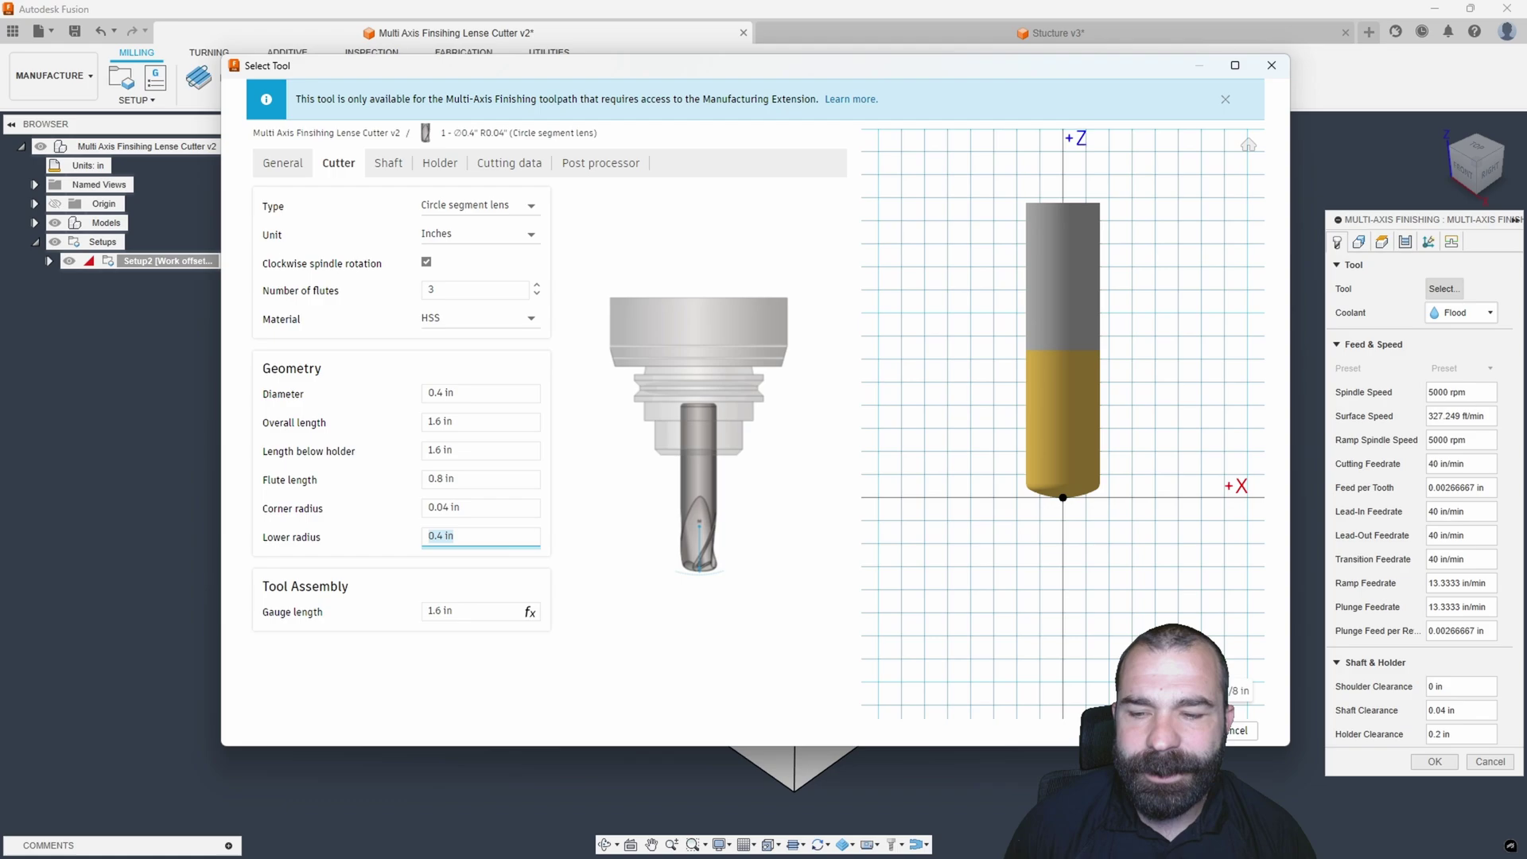
key("Return")
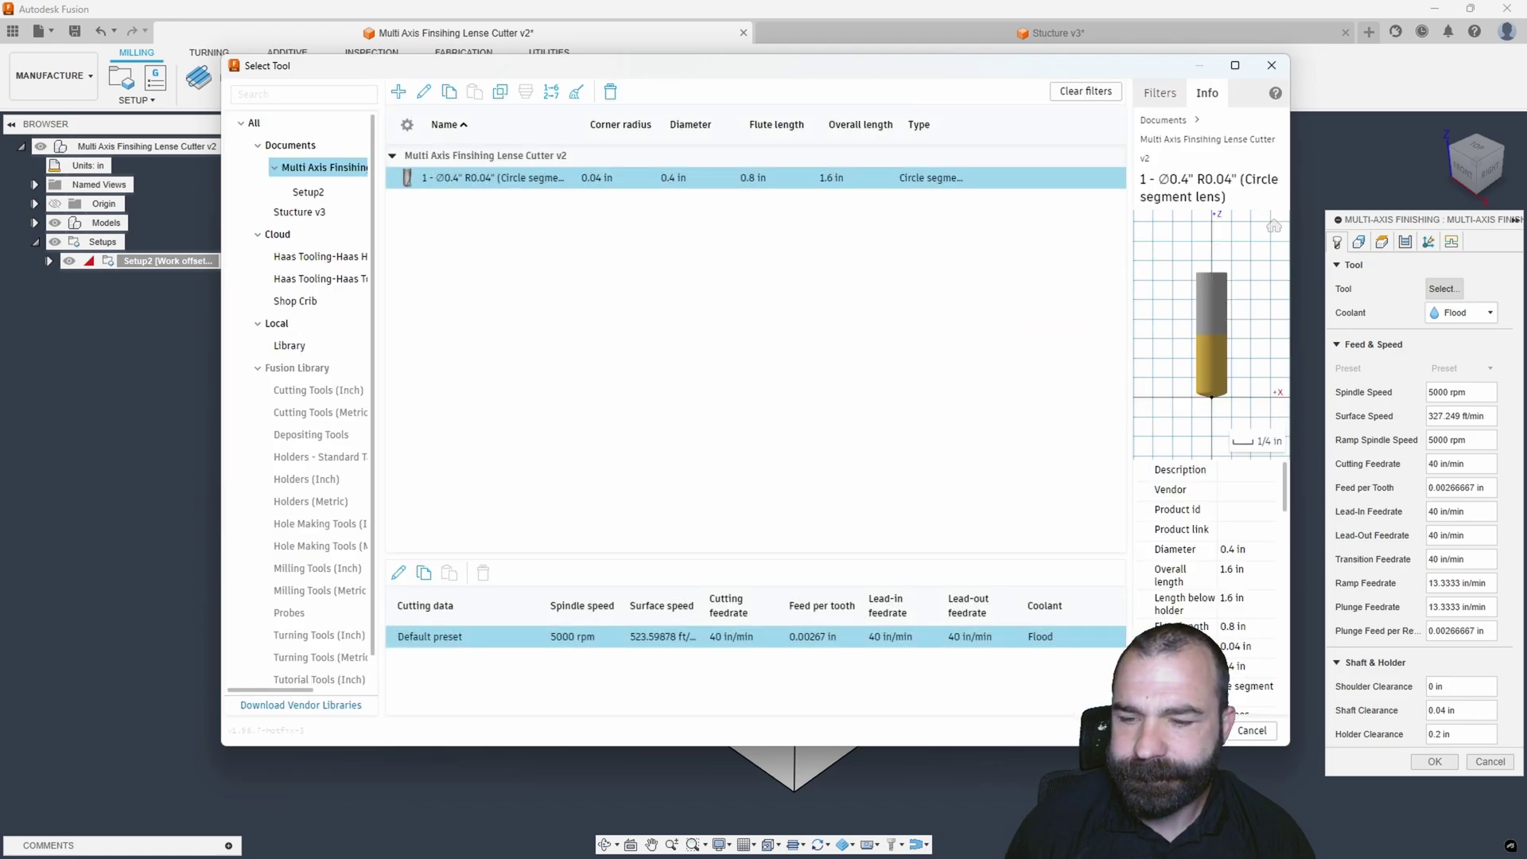
key("Return")
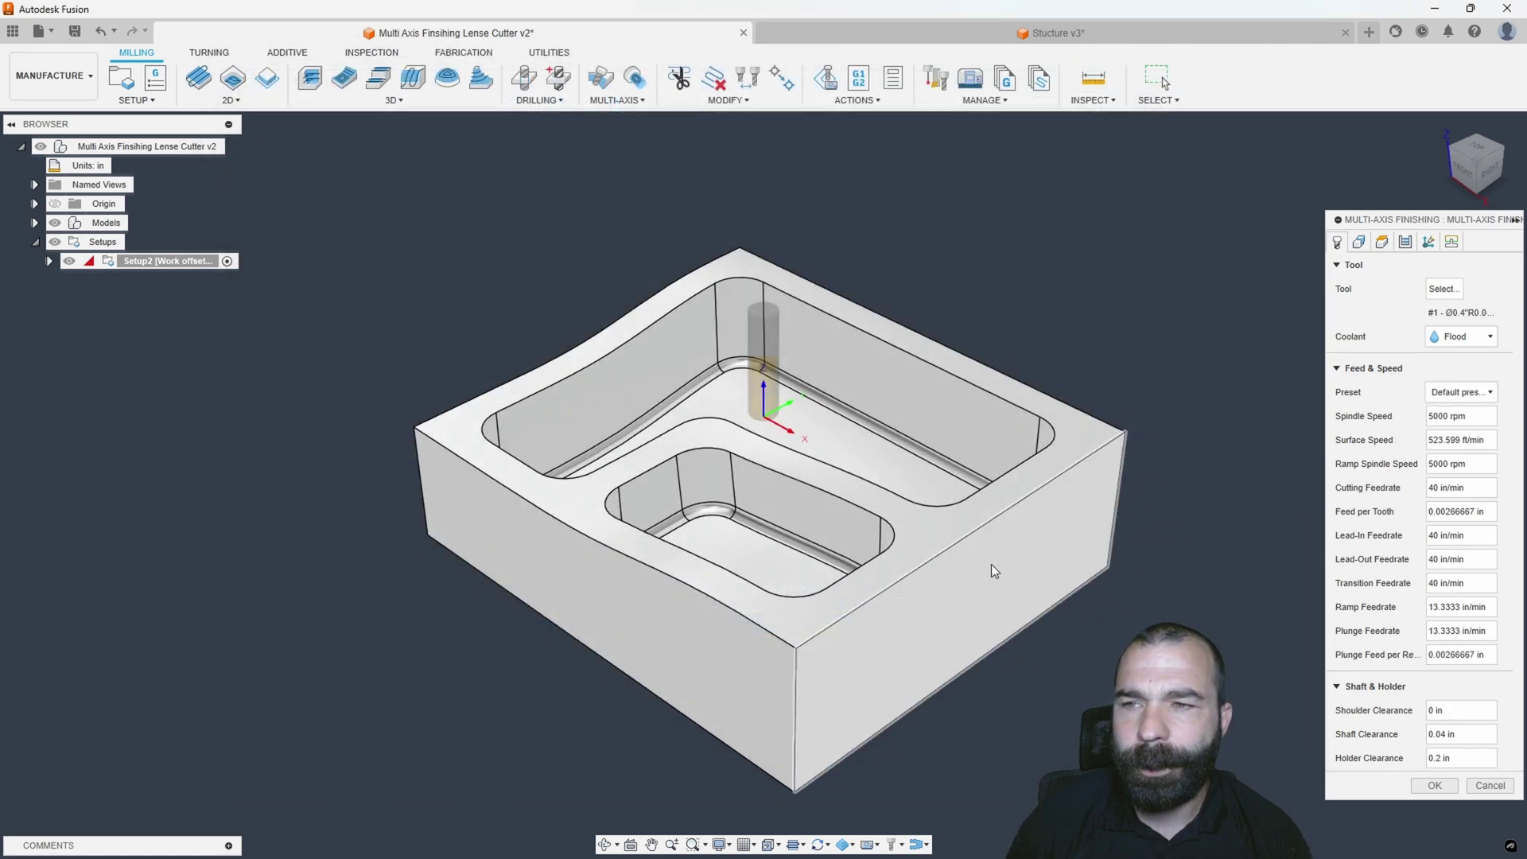
Open the Geometry tab, try OK, and dismiss the 'No floor surfaces selected' warning
left_click(1360, 242)
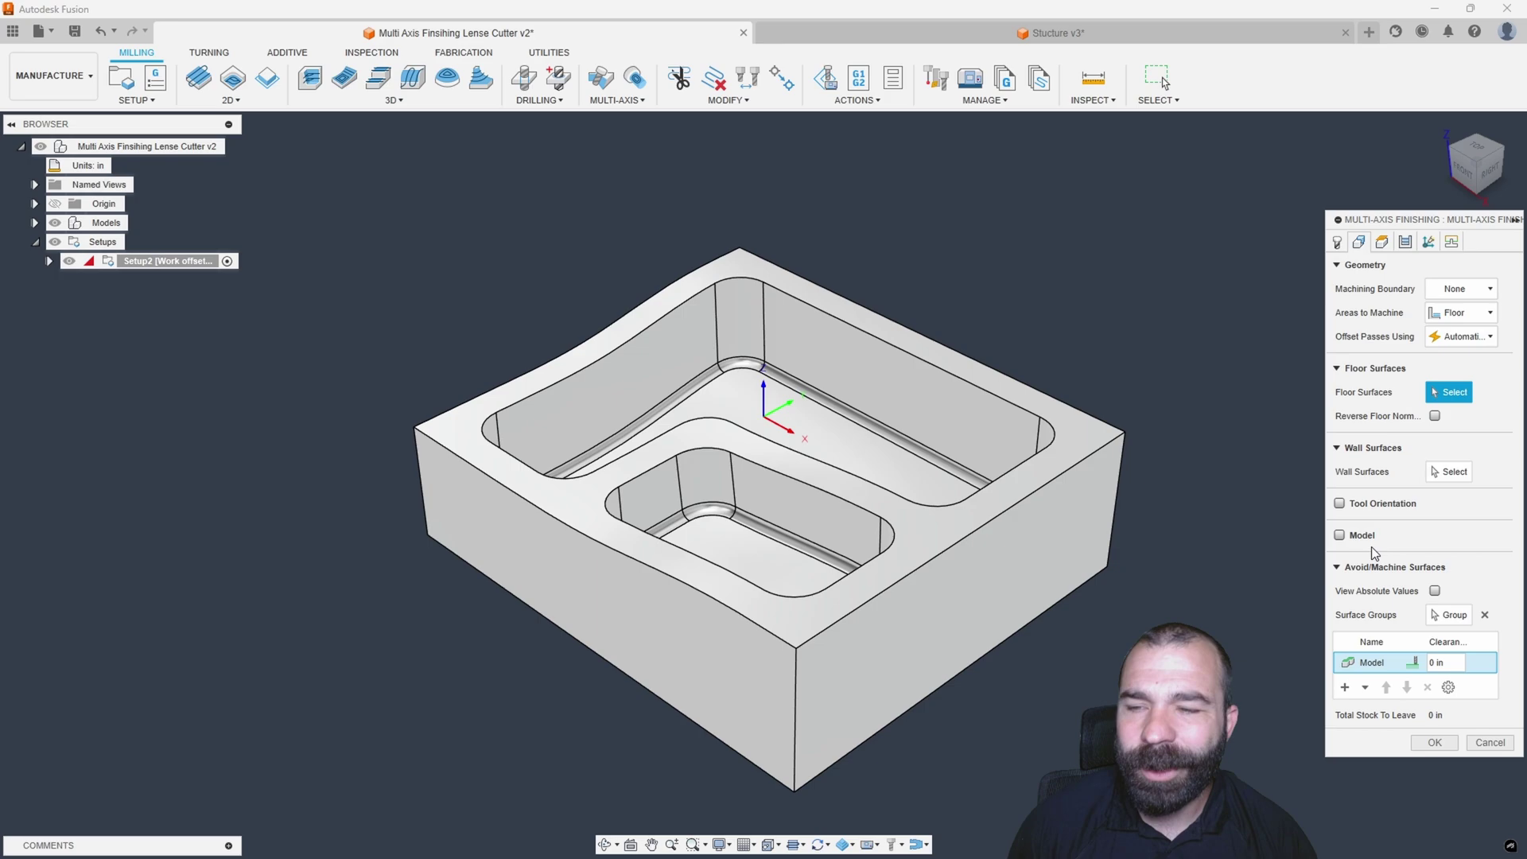
left_click(1434, 742)
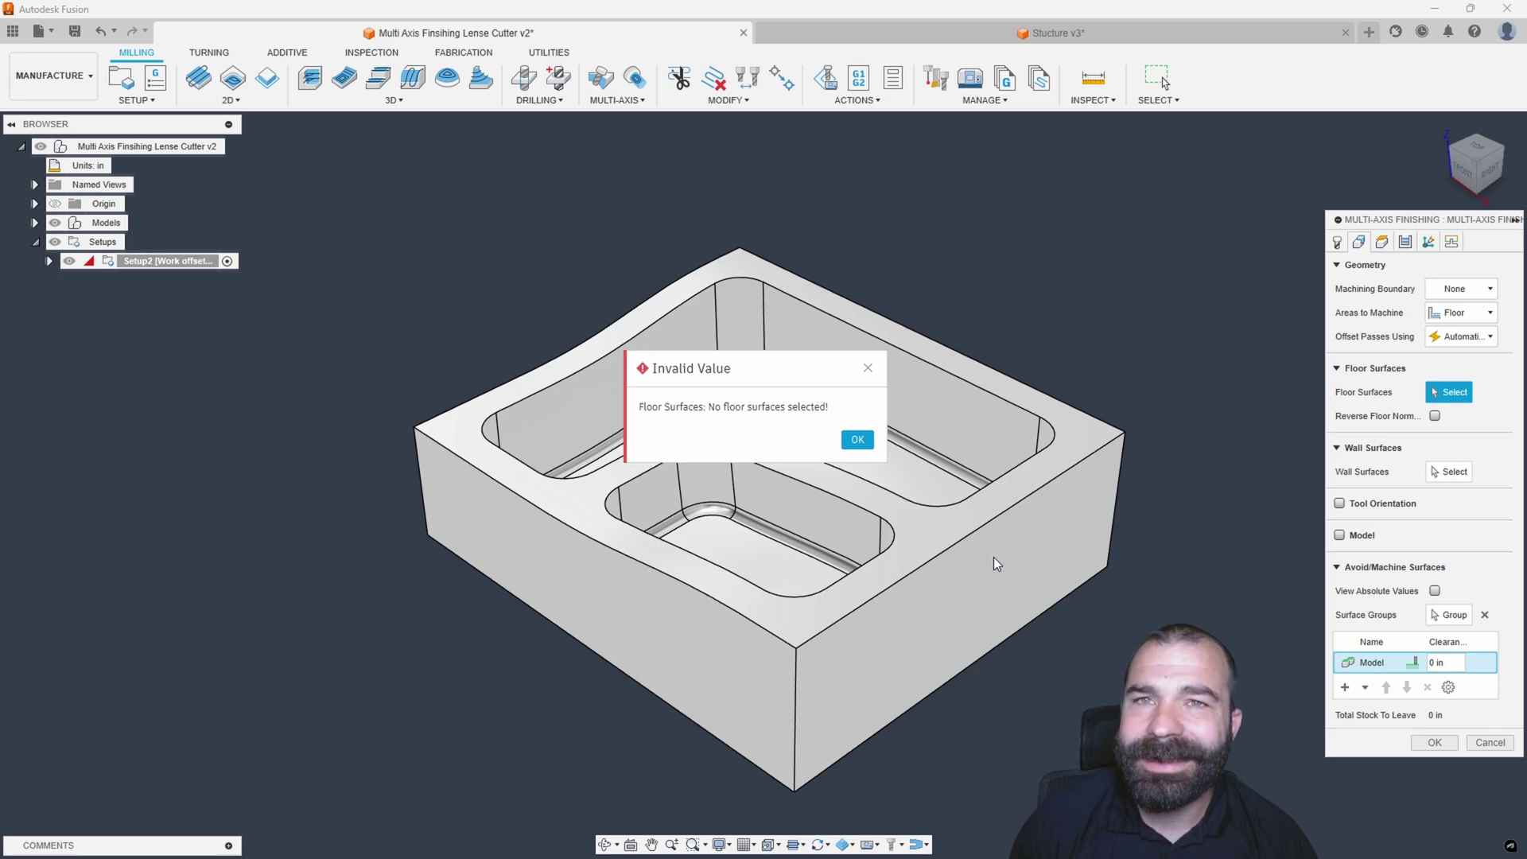
left_click(857, 440)
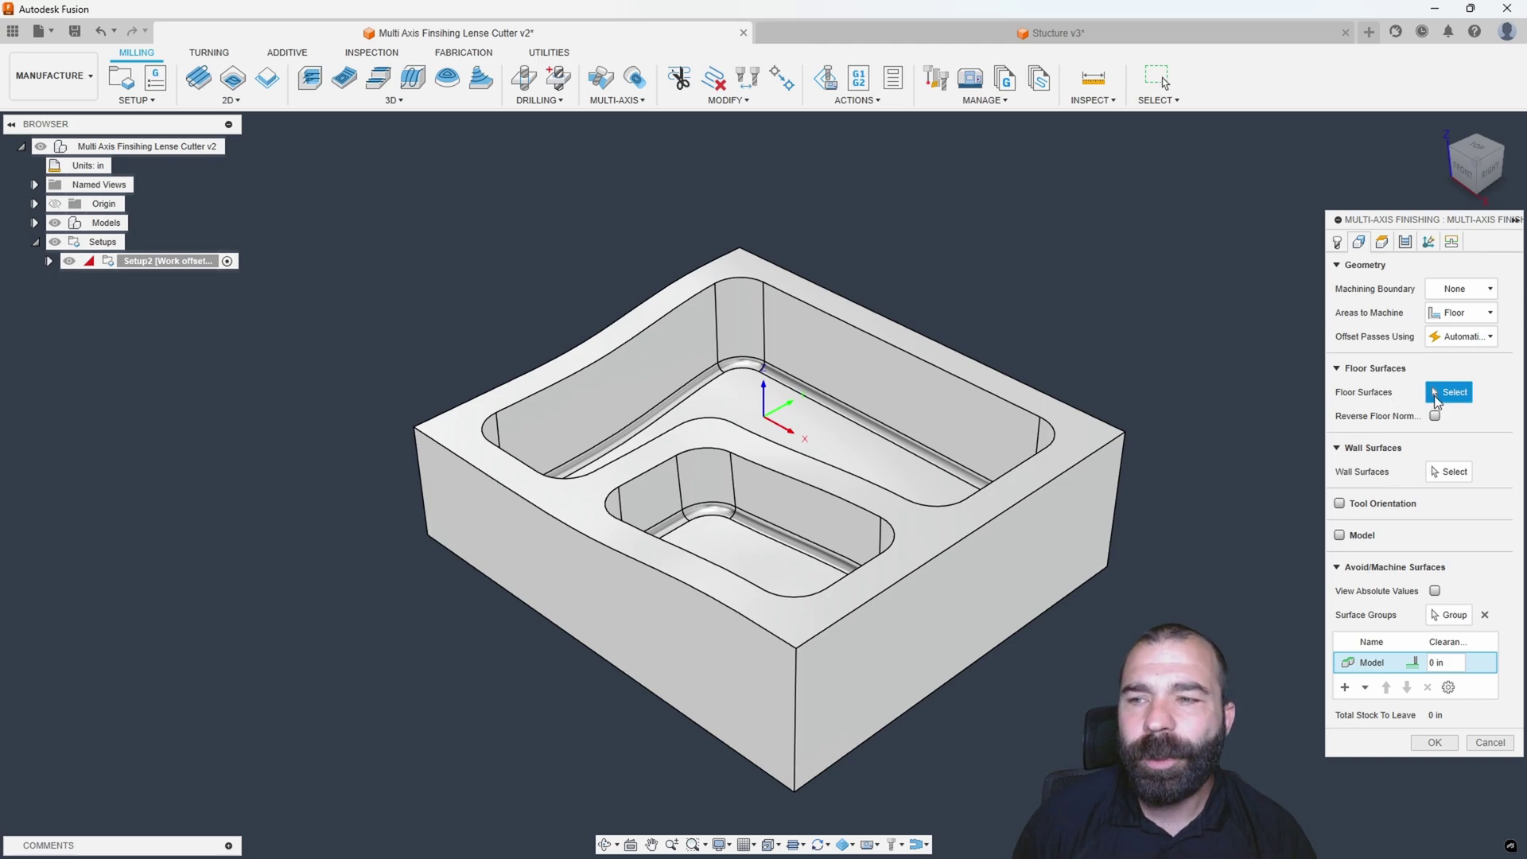
Pick the large and inner pocket floors as the two floor surfaces
middle_click_drag(1163, 427, 1171, 445, "shift")
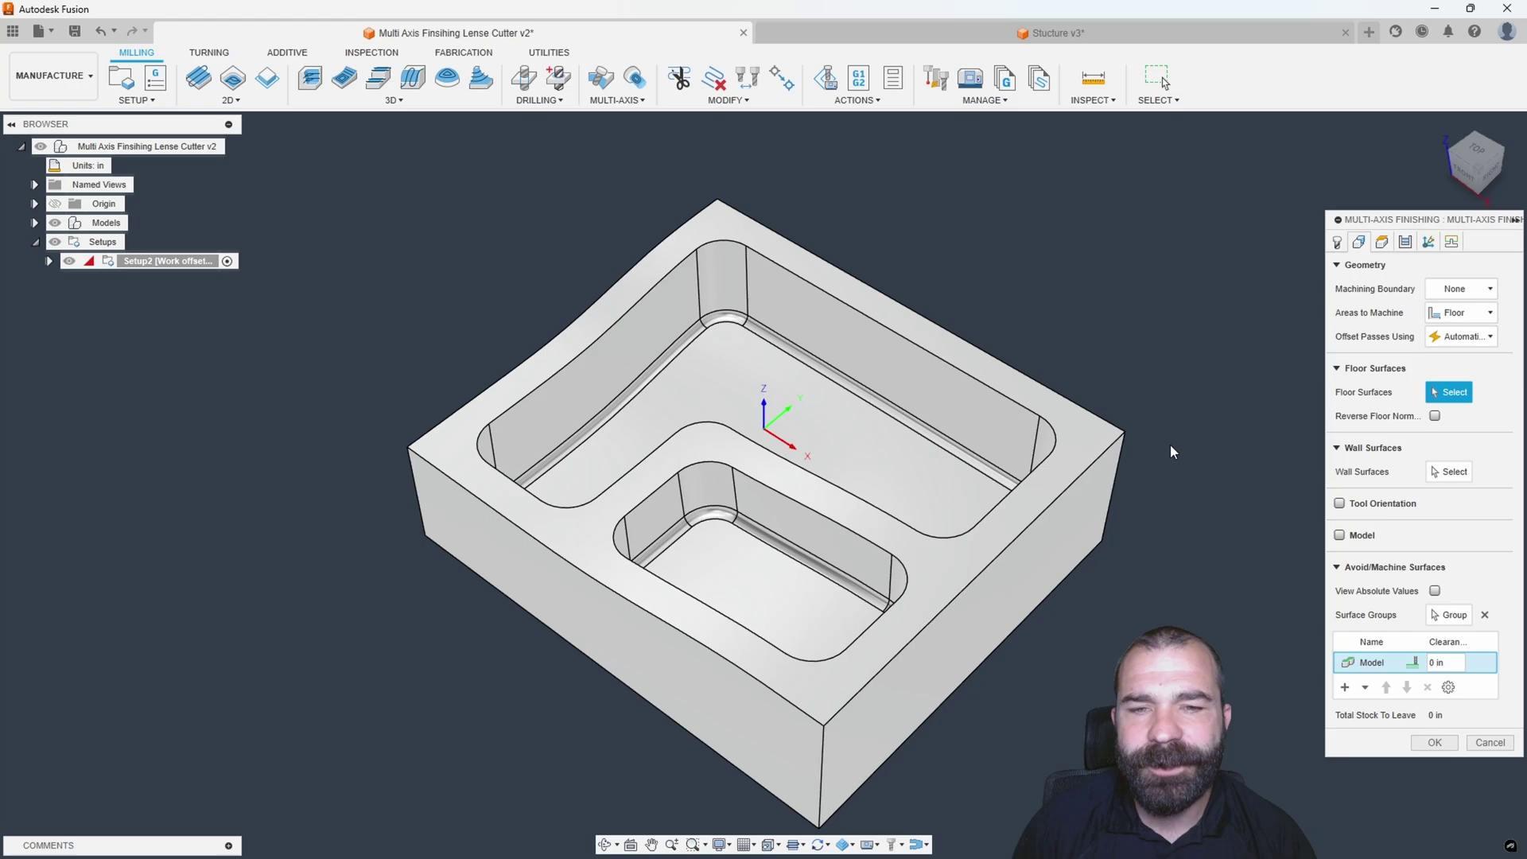
left_click(867, 460)
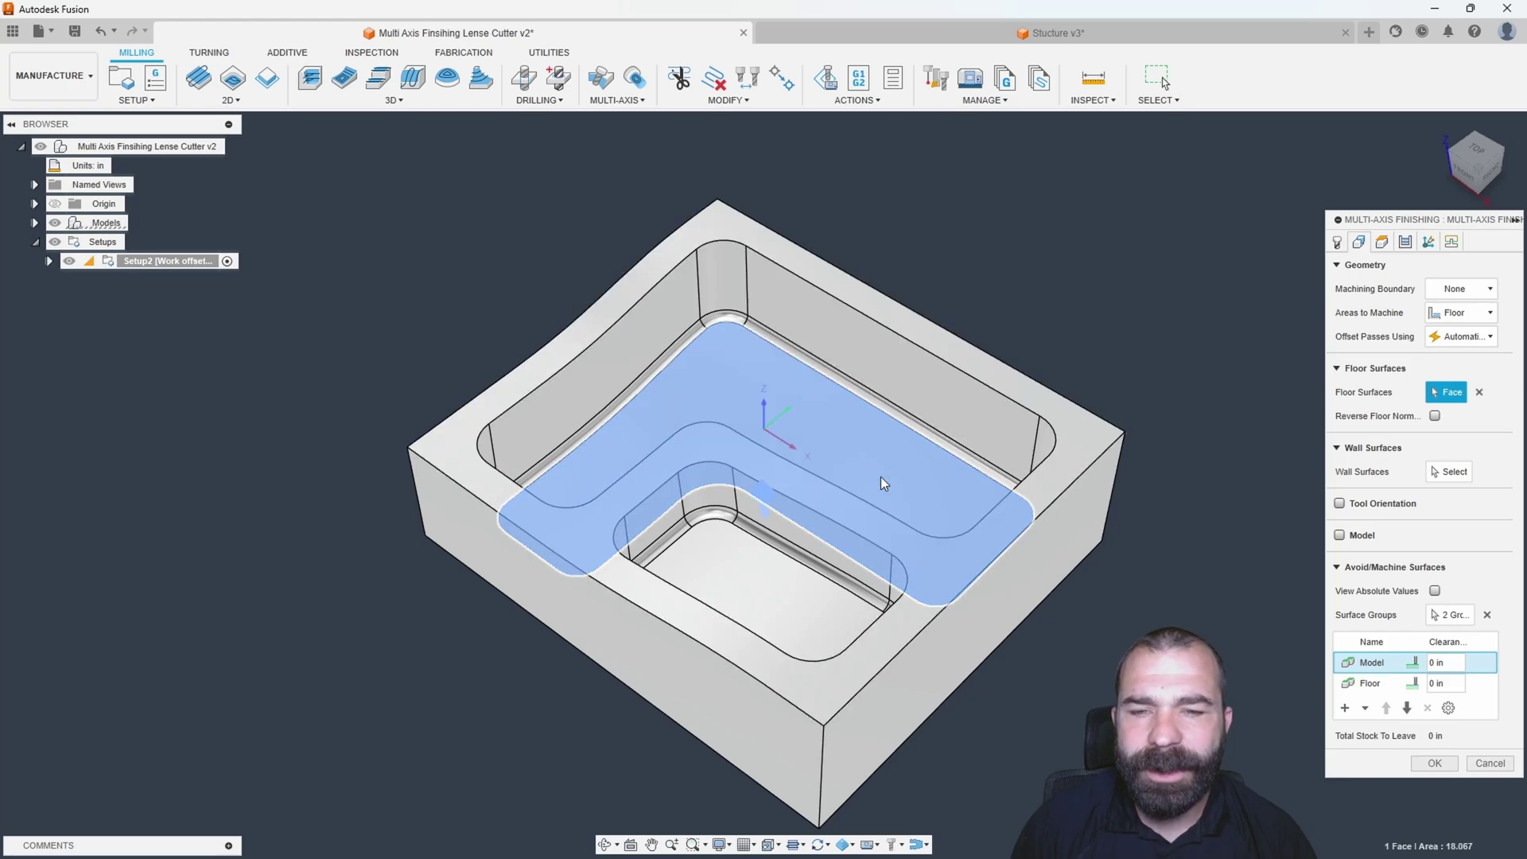
left_click(781, 595)
middle_click_drag(779, 593, 1090, 579, "shift")
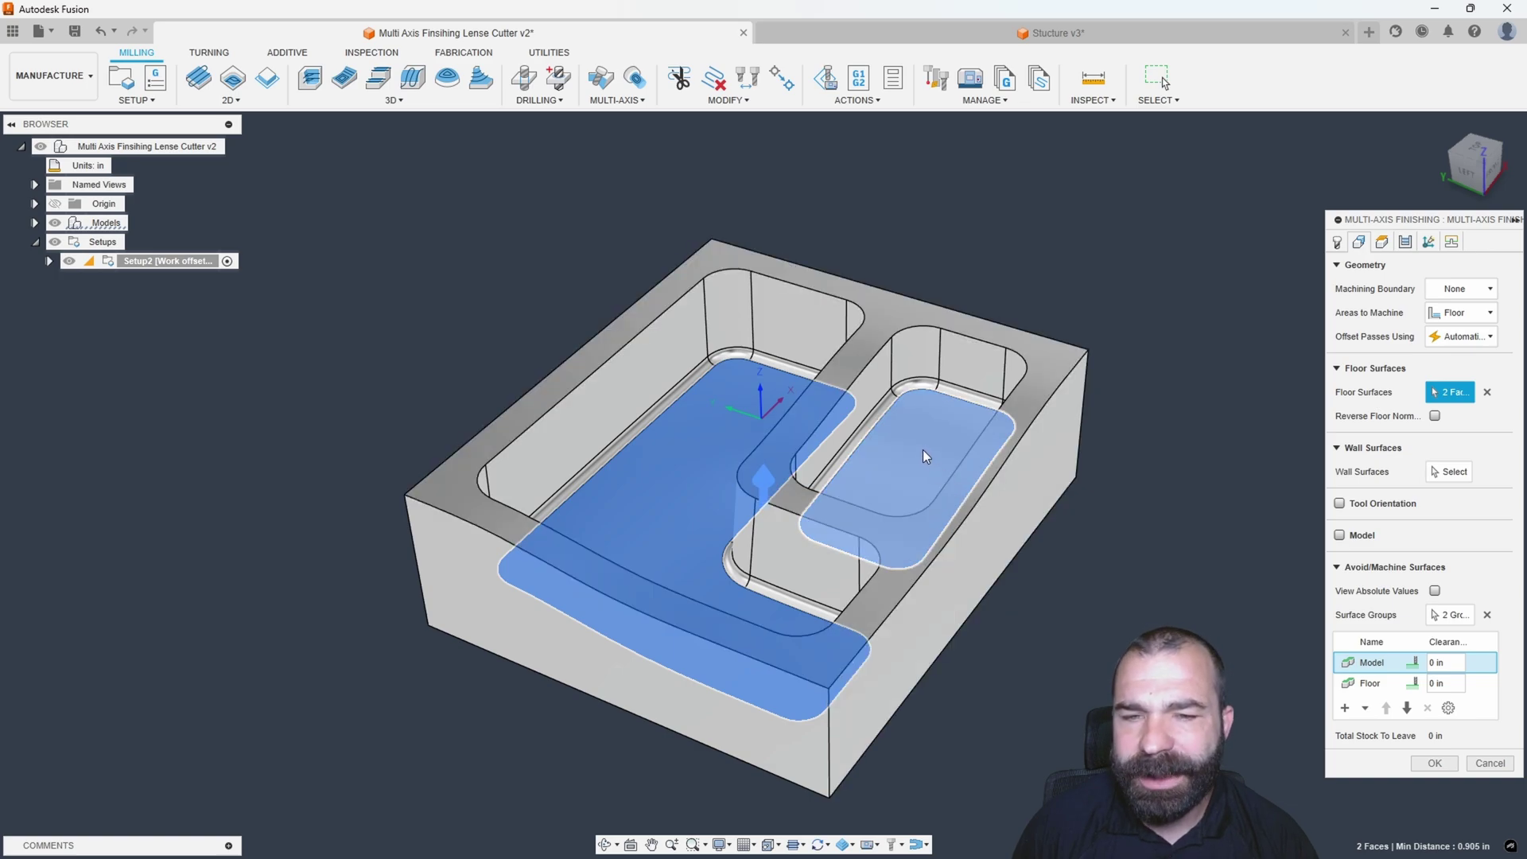
Expand Setup2 and the Models folder in the browser to show the bodies
left_click(48, 261)
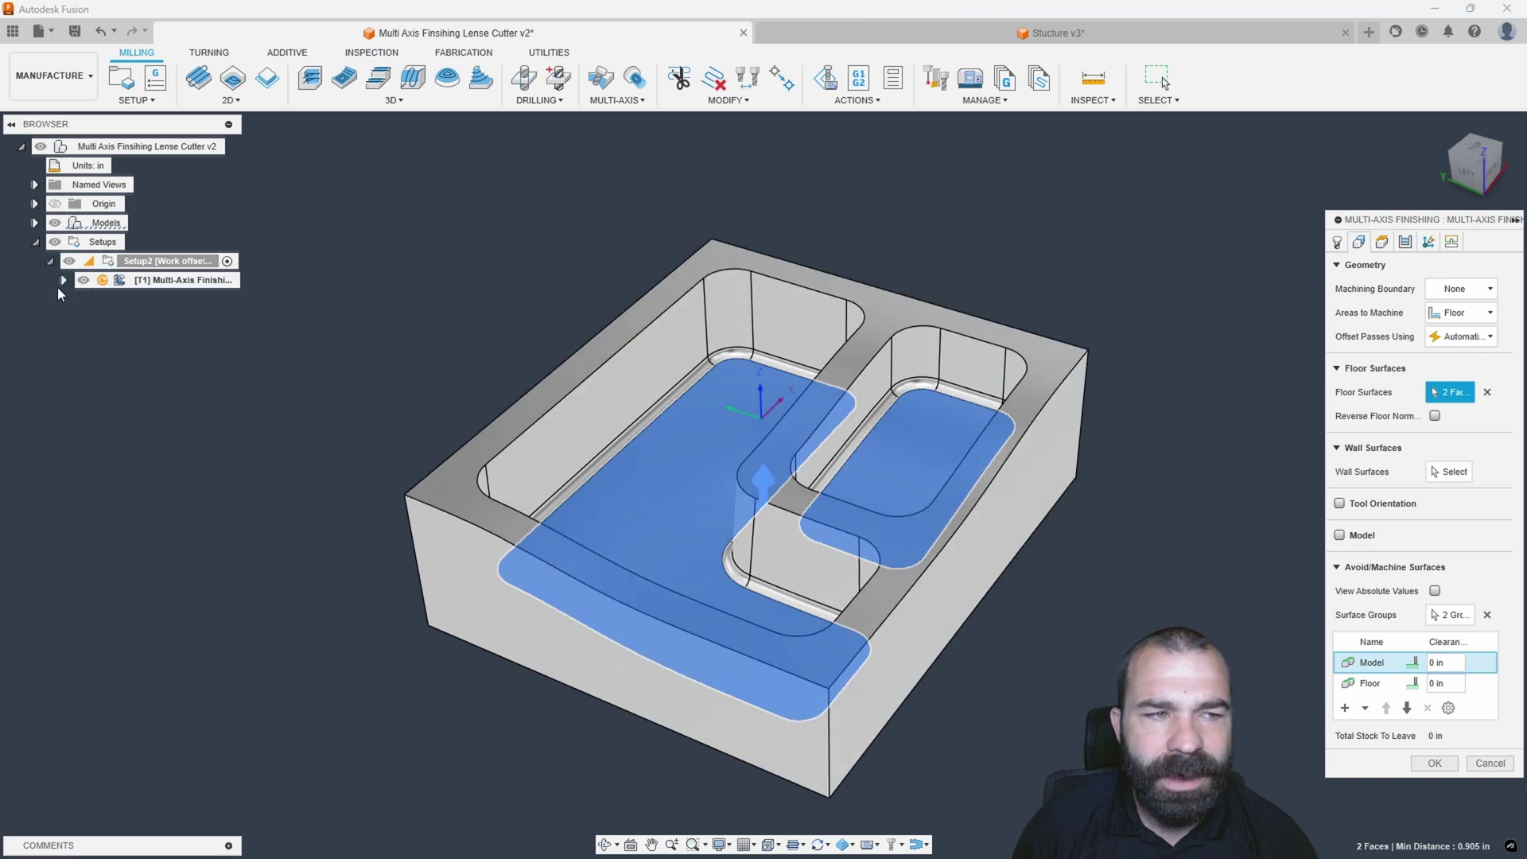
left_click(36, 225)
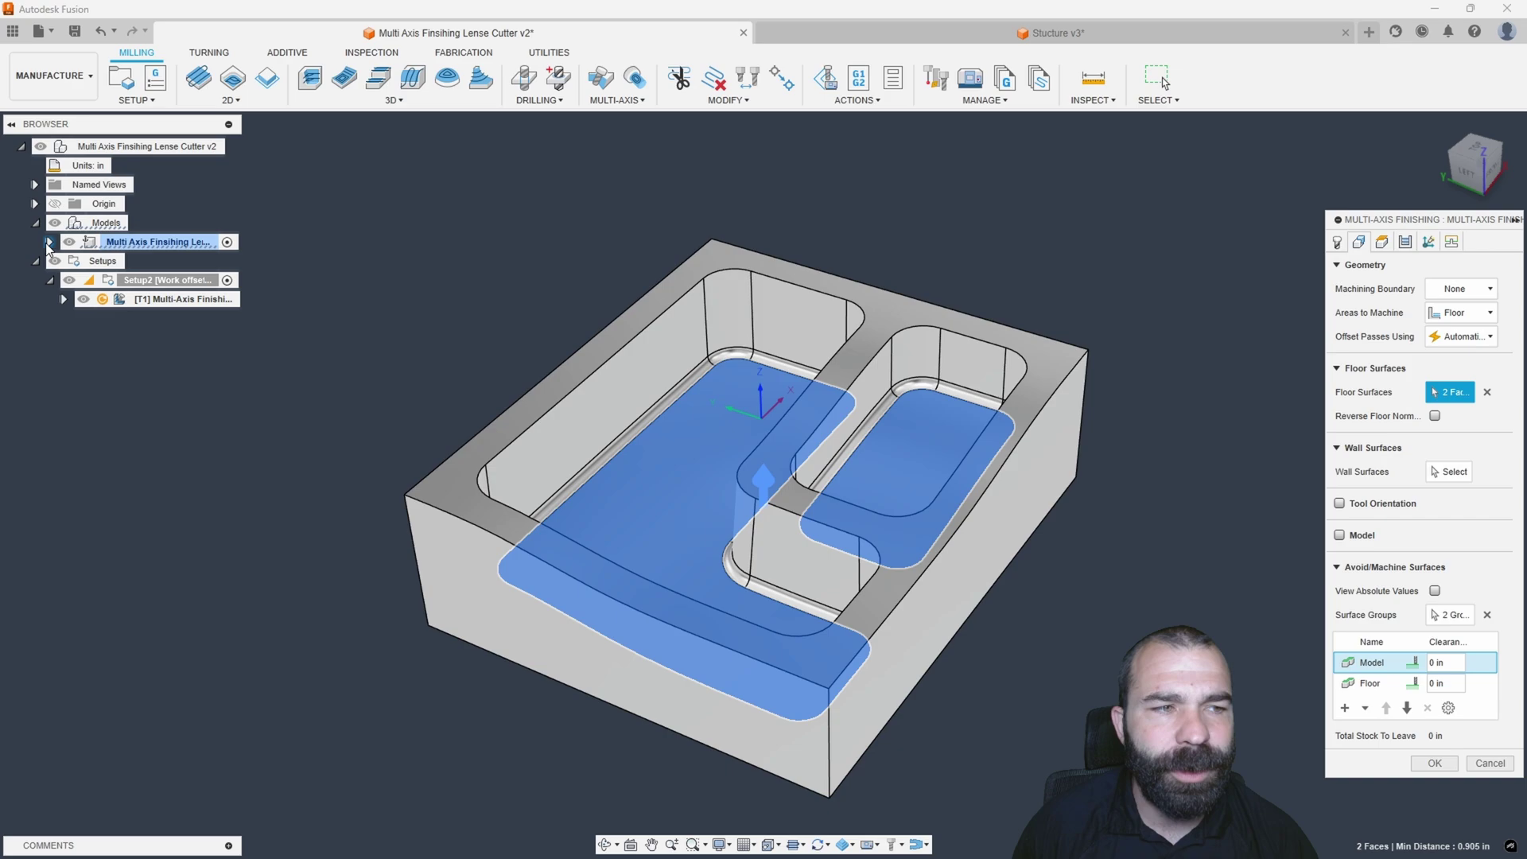
left_click(46, 241)
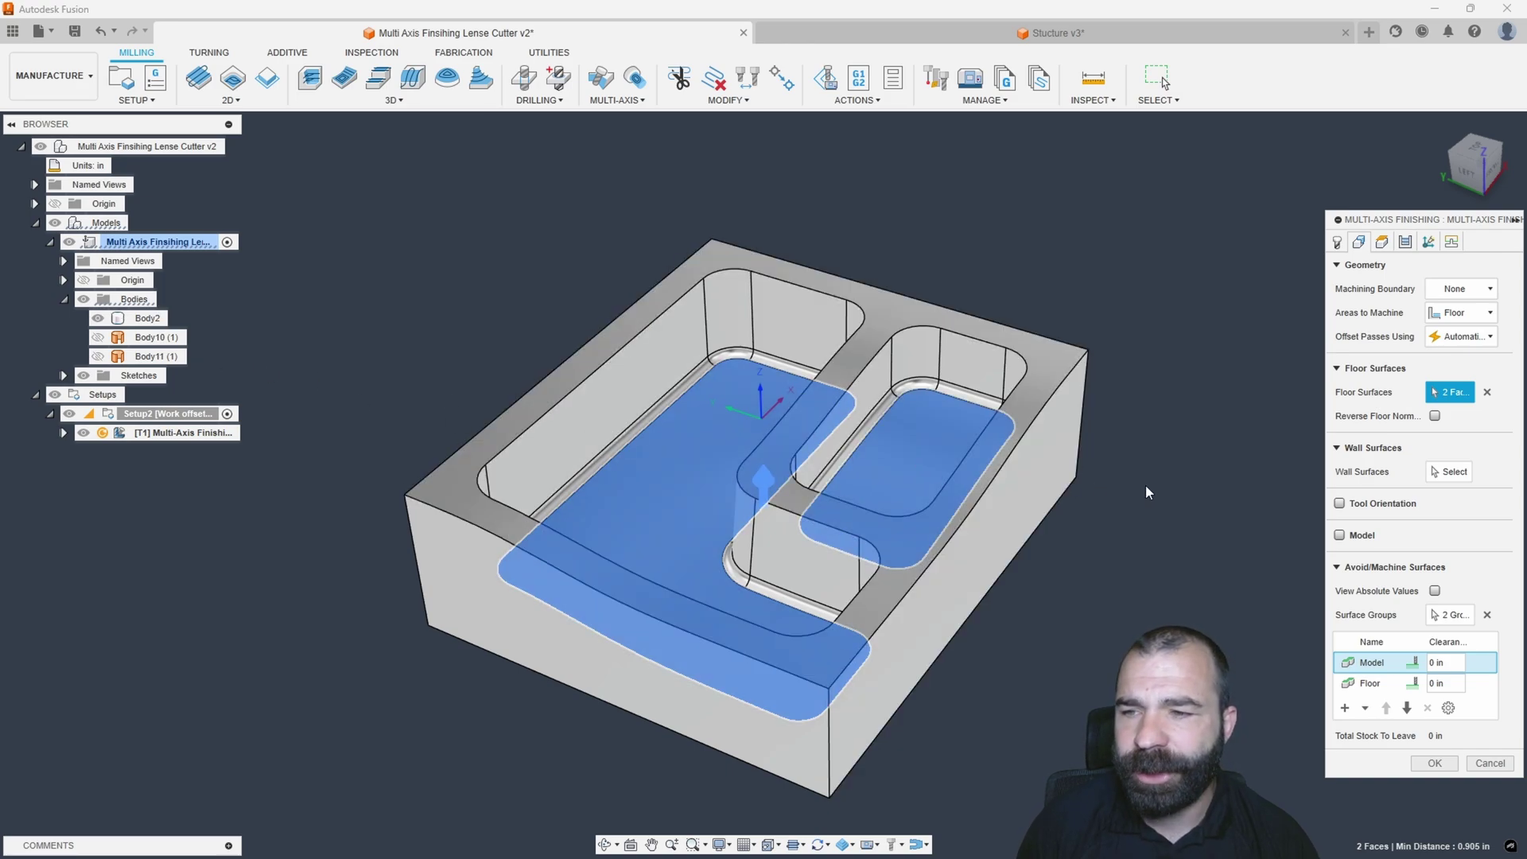
Create the operation, check its stepover-too-big error, and reopen it for editing
left_click(1435, 765)
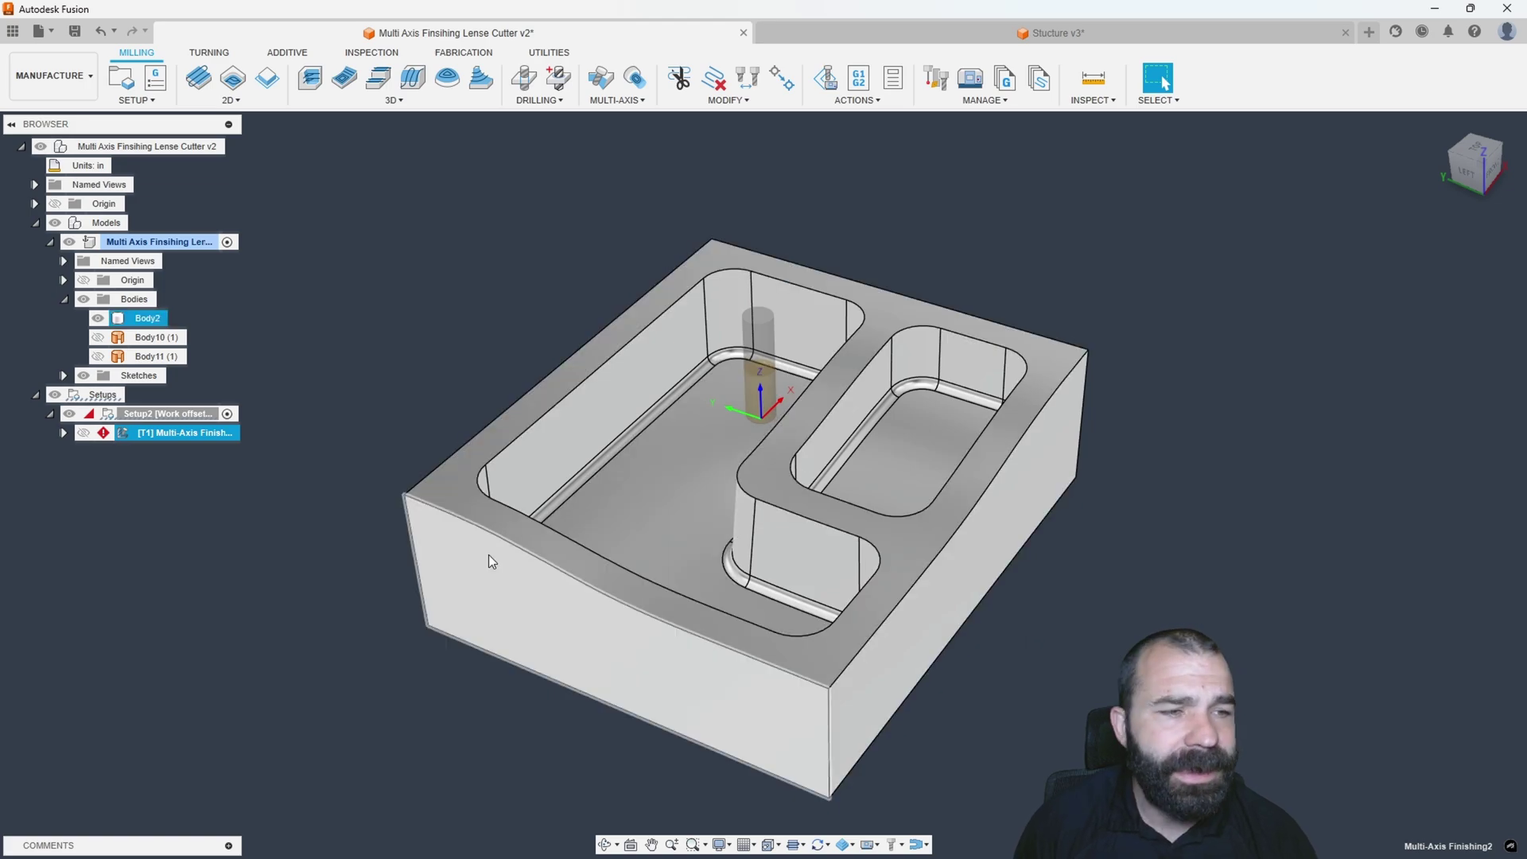
mouse_move(108, 437)
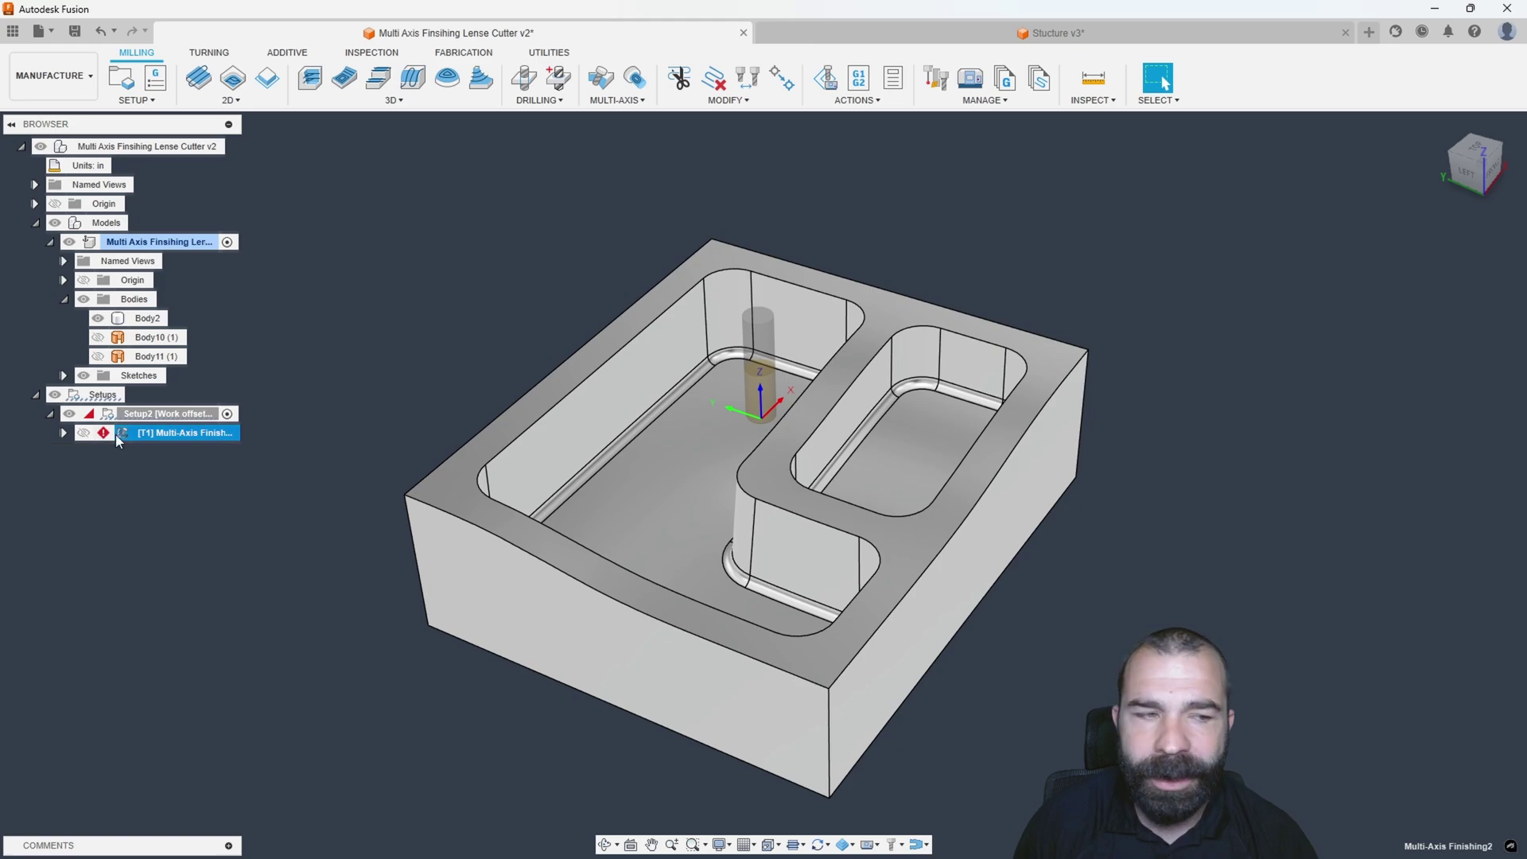
double_click(199, 434)
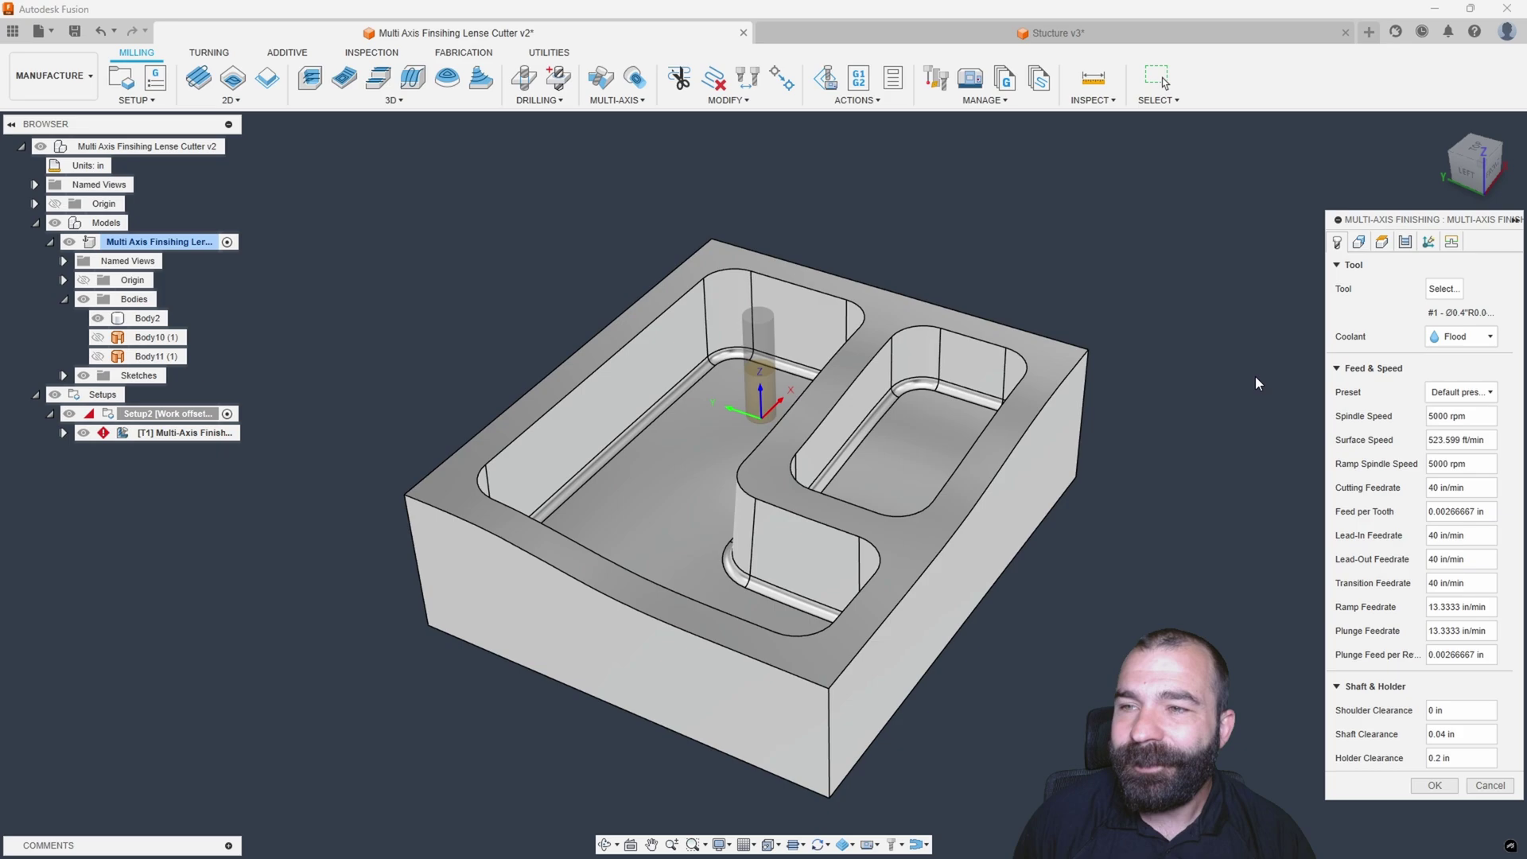
Lower the stepover on the Passes tab from 0.2 in to 0.1 in and accept
left_click(1414, 252)
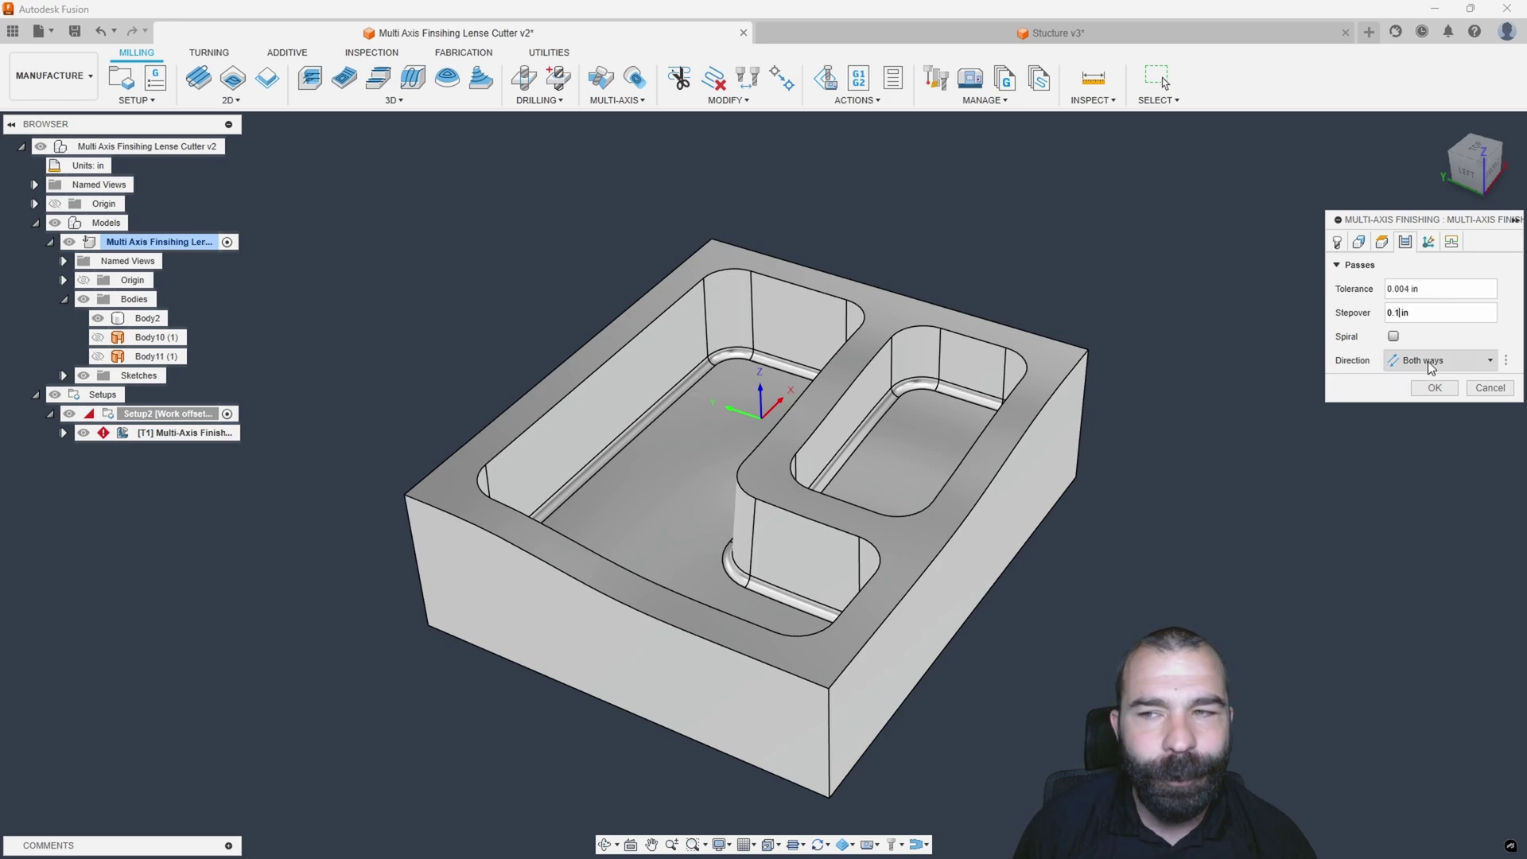
left_click(1434, 388)
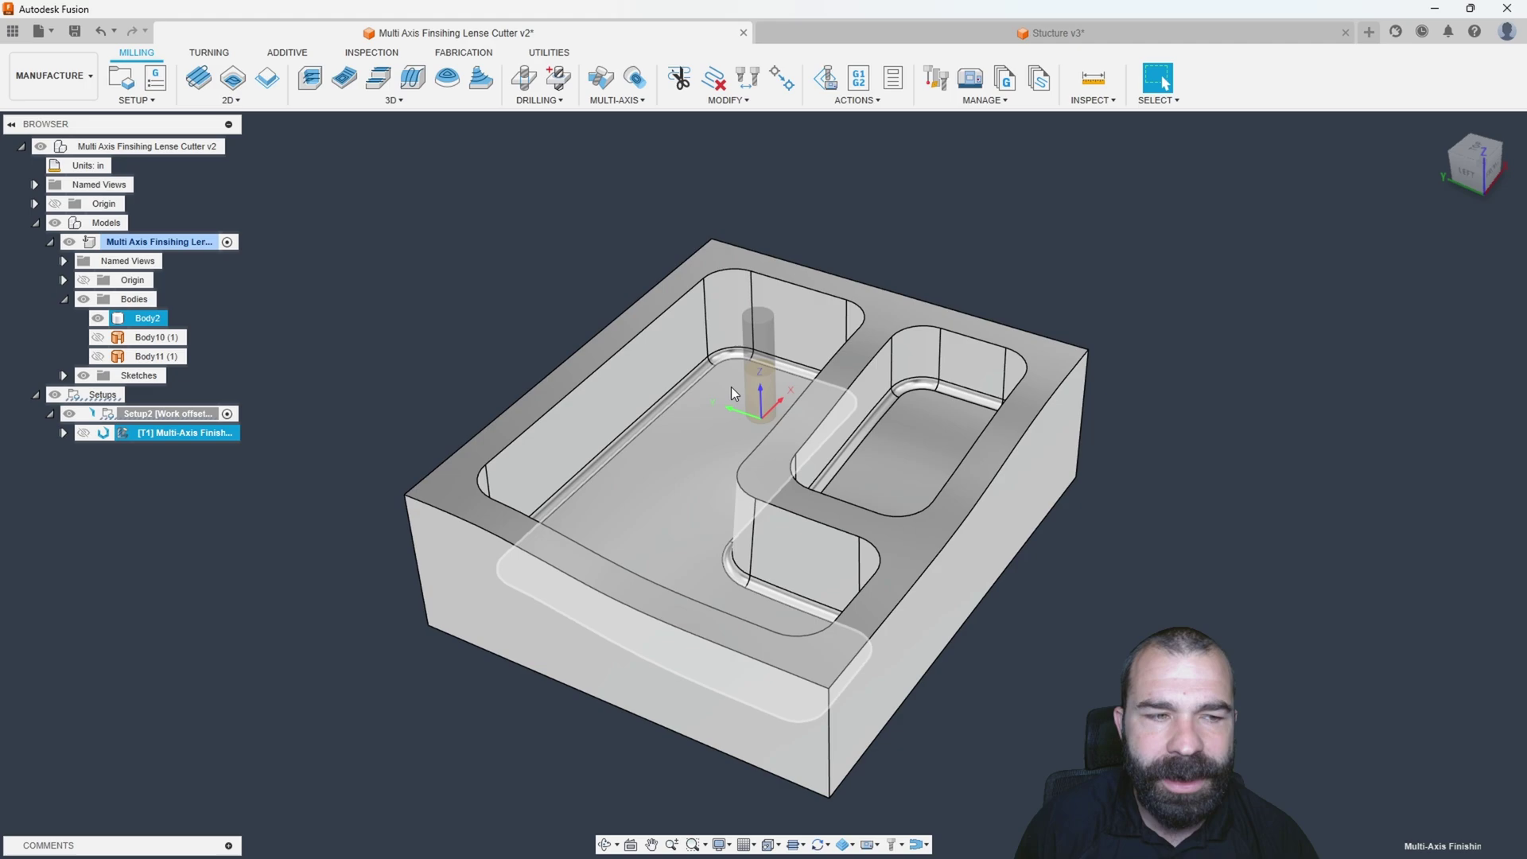
Orbit and zoom in on the finishing toolpath across both pocket floors, then open the 3D menu
middle_click_drag(732, 386, 637, 428, "shift")
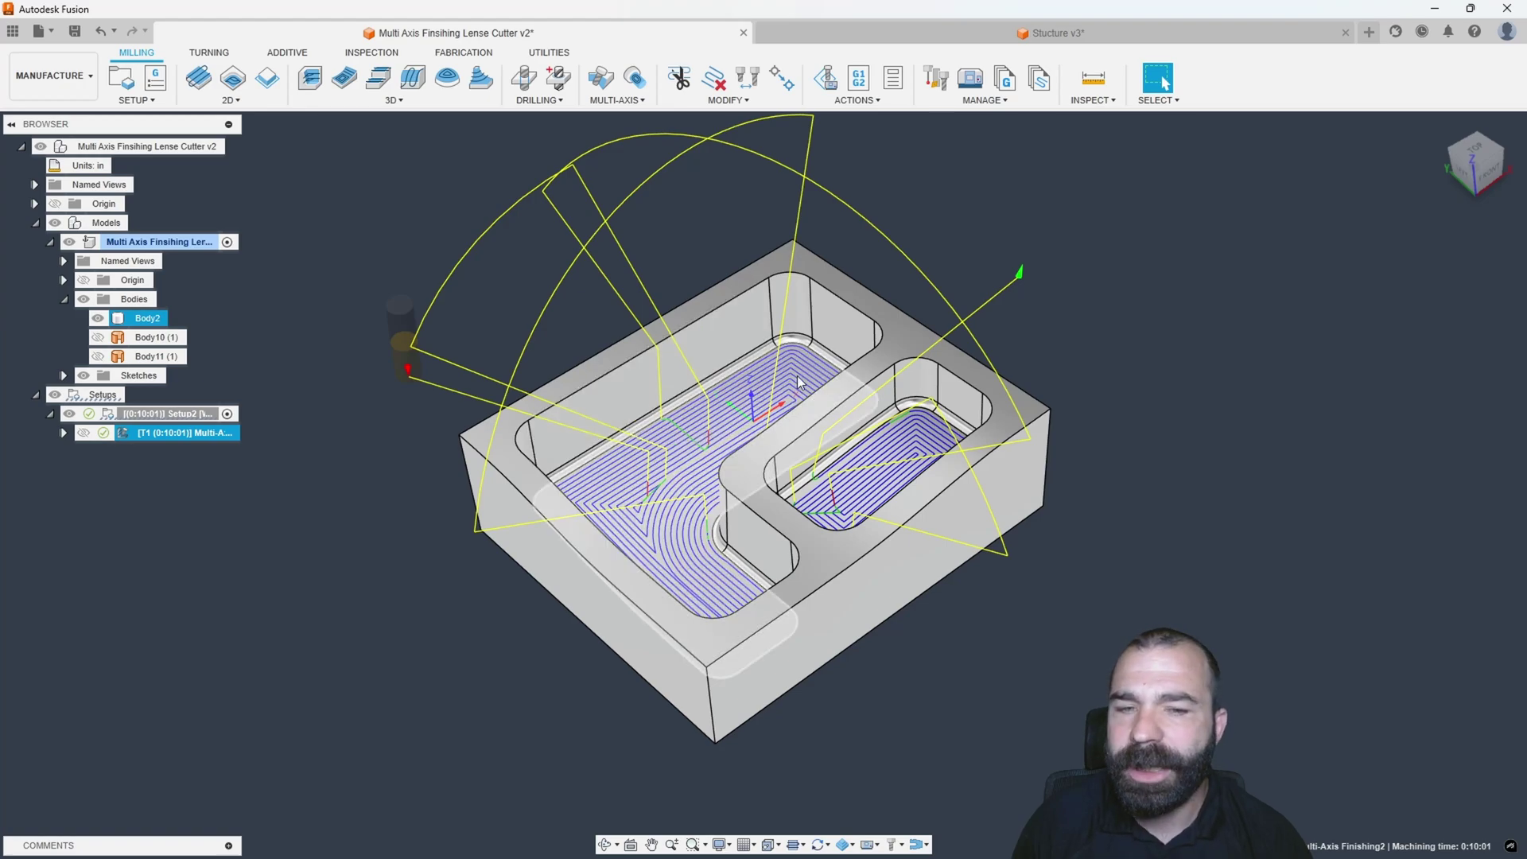
middle_click_drag(759, 402, 773, 413, "shift")
scroll(771, 417, "up", 2)
scroll(771, 417, "up", 2)
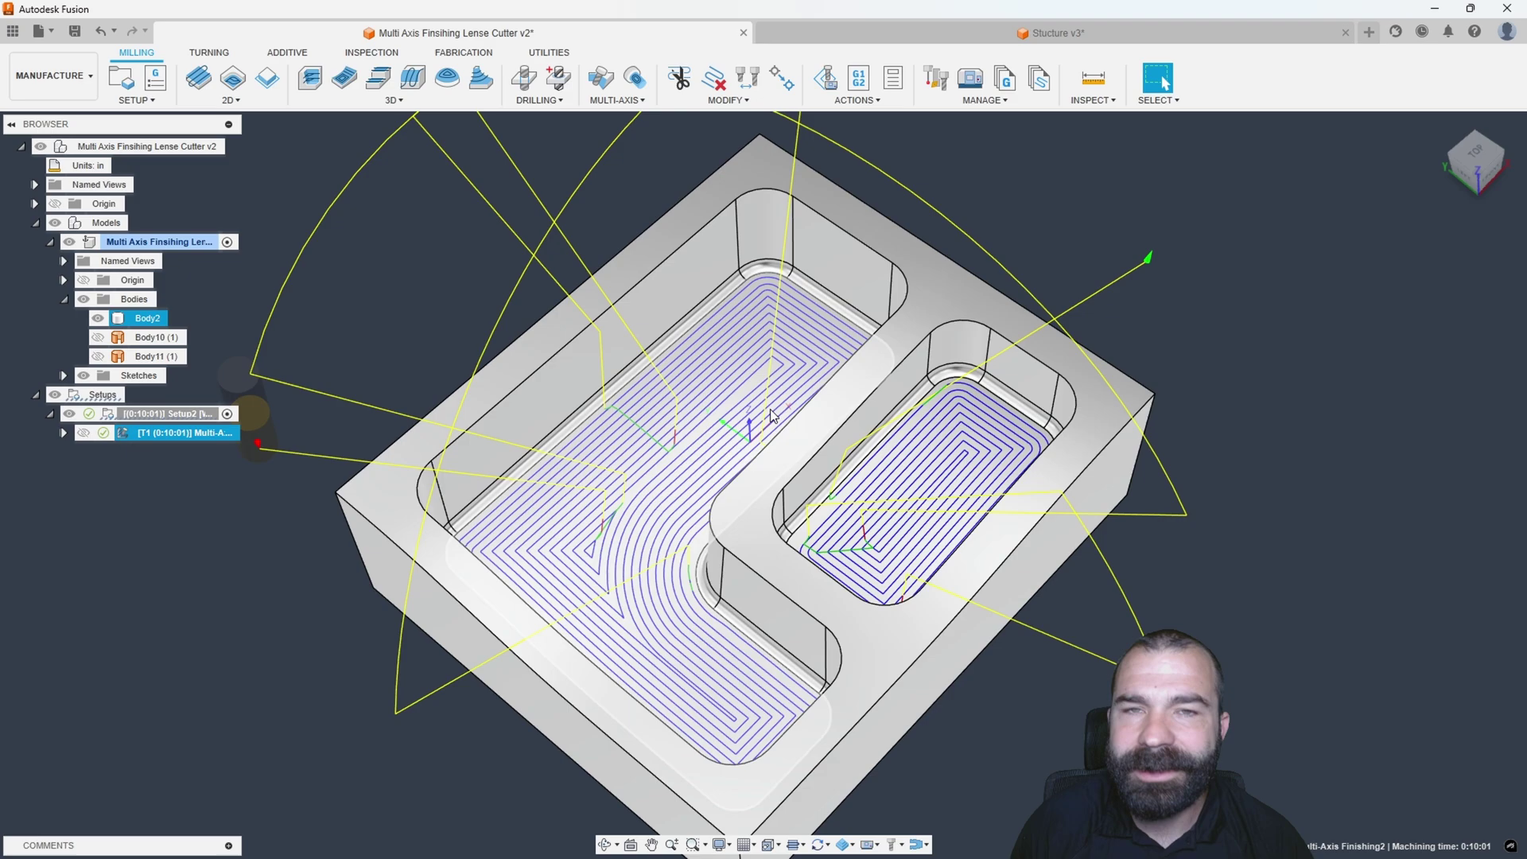
left_click(420, 106)
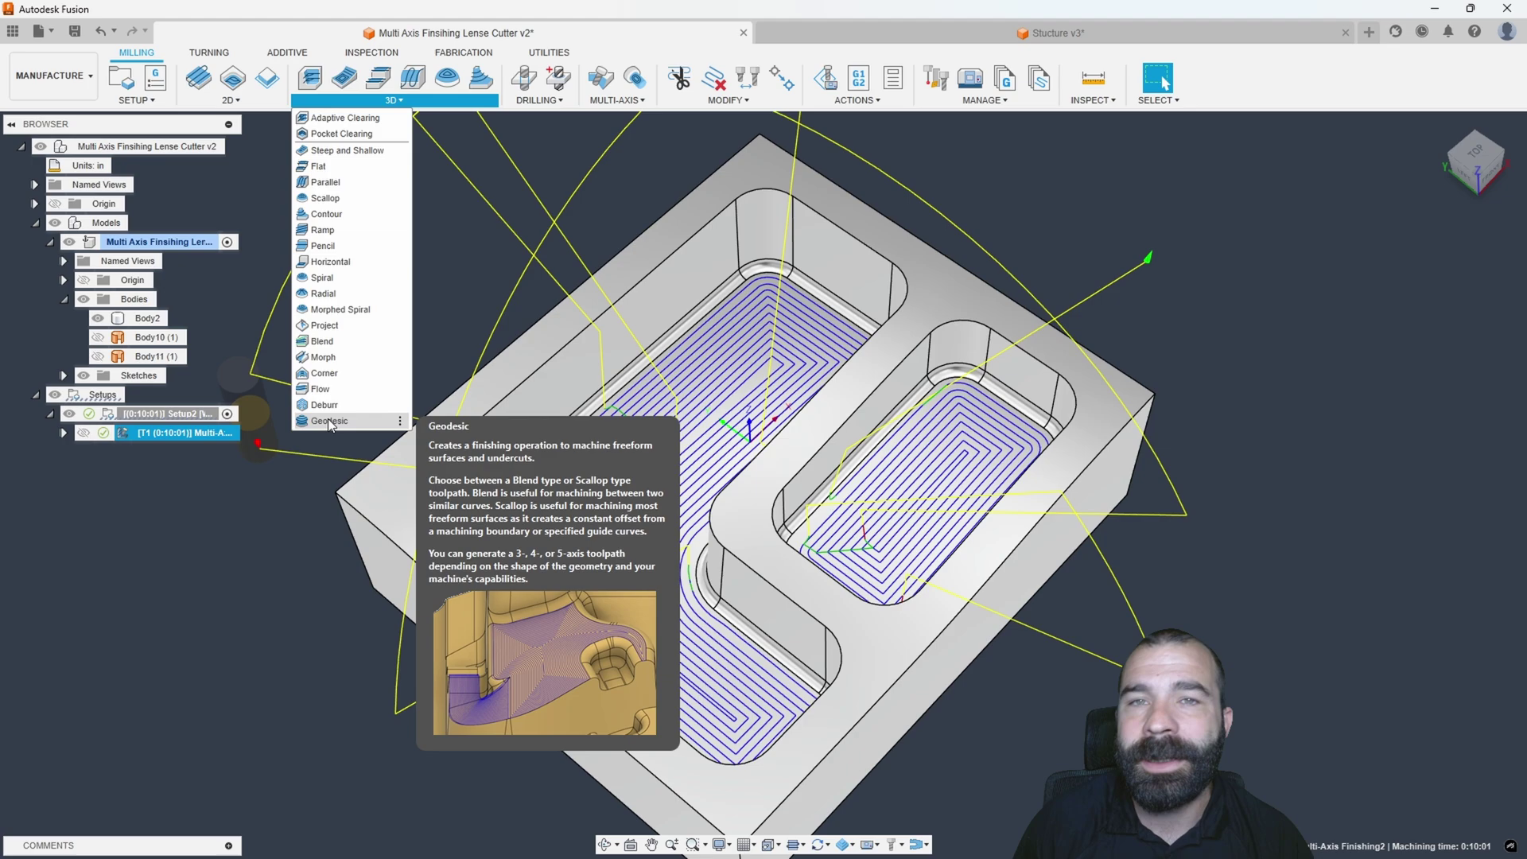
Reopen the finishing operation and set Offset Passes Using to Selection on the Geometry tab
left_click(480, 320)
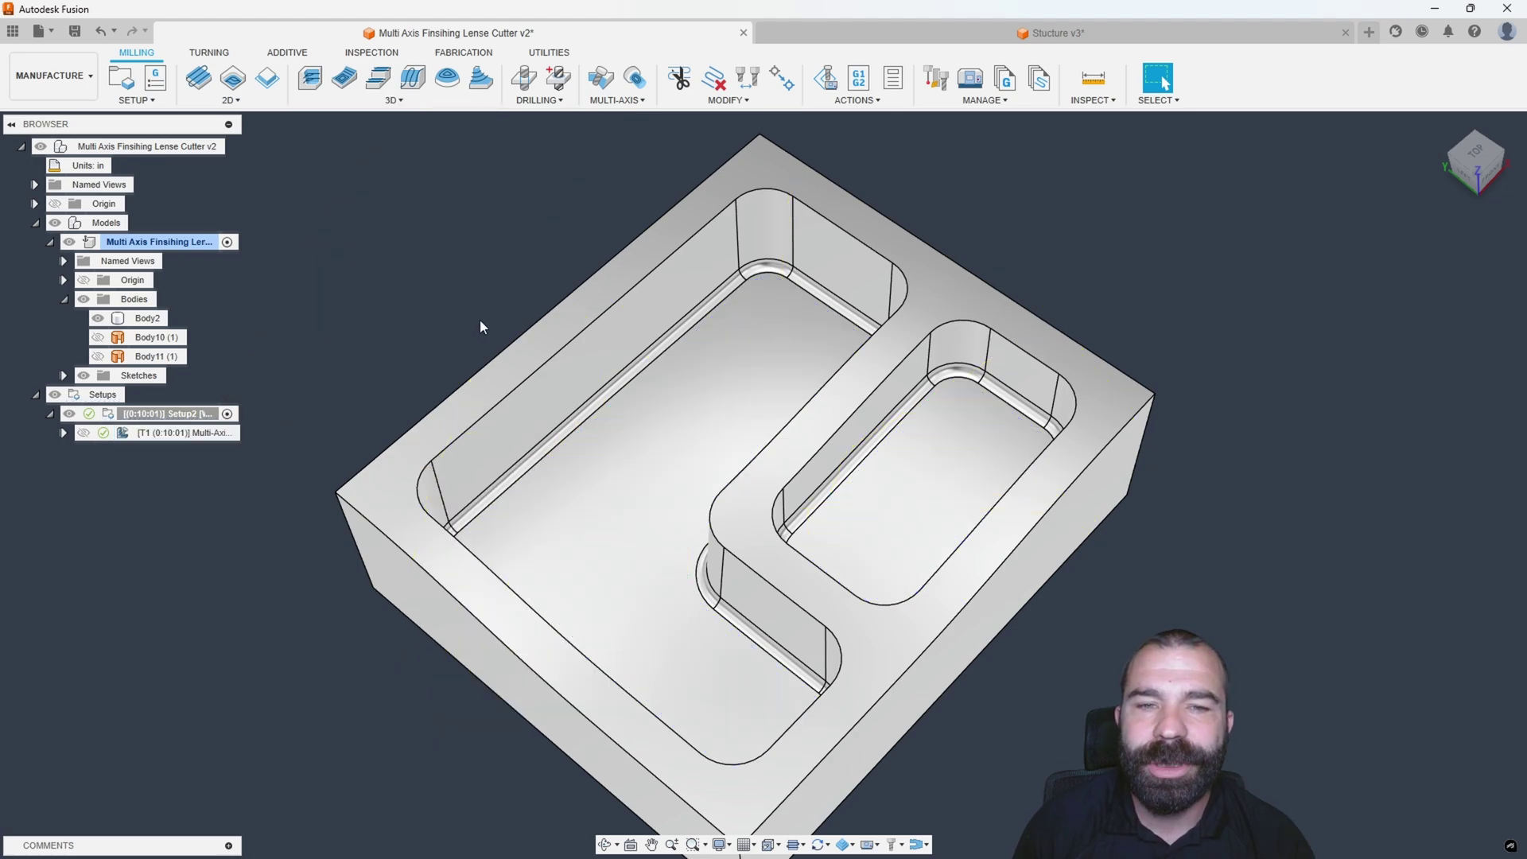
left_click(175, 434)
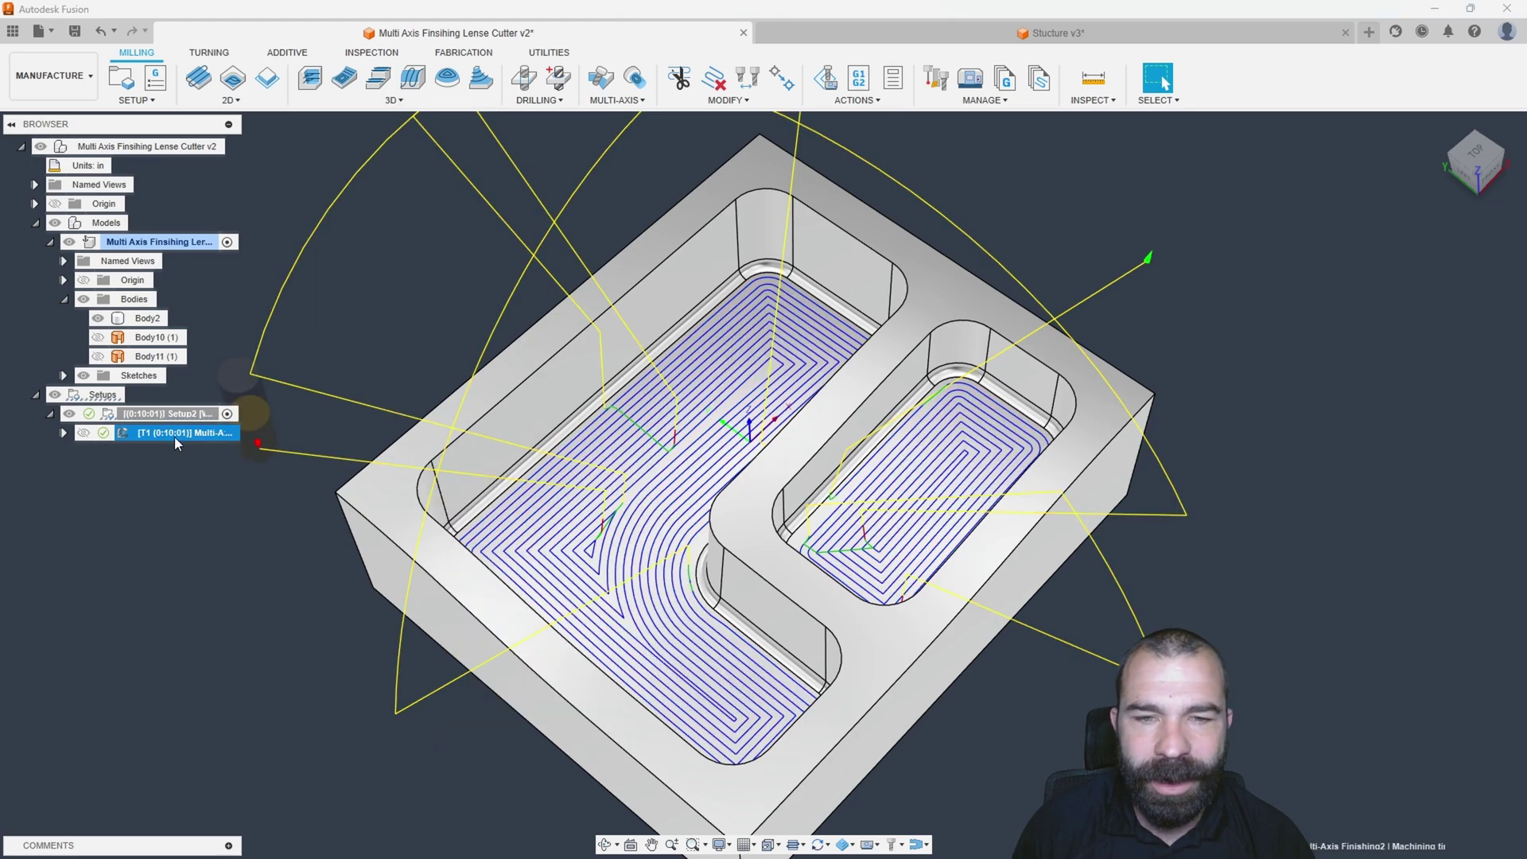
double_click(123, 437)
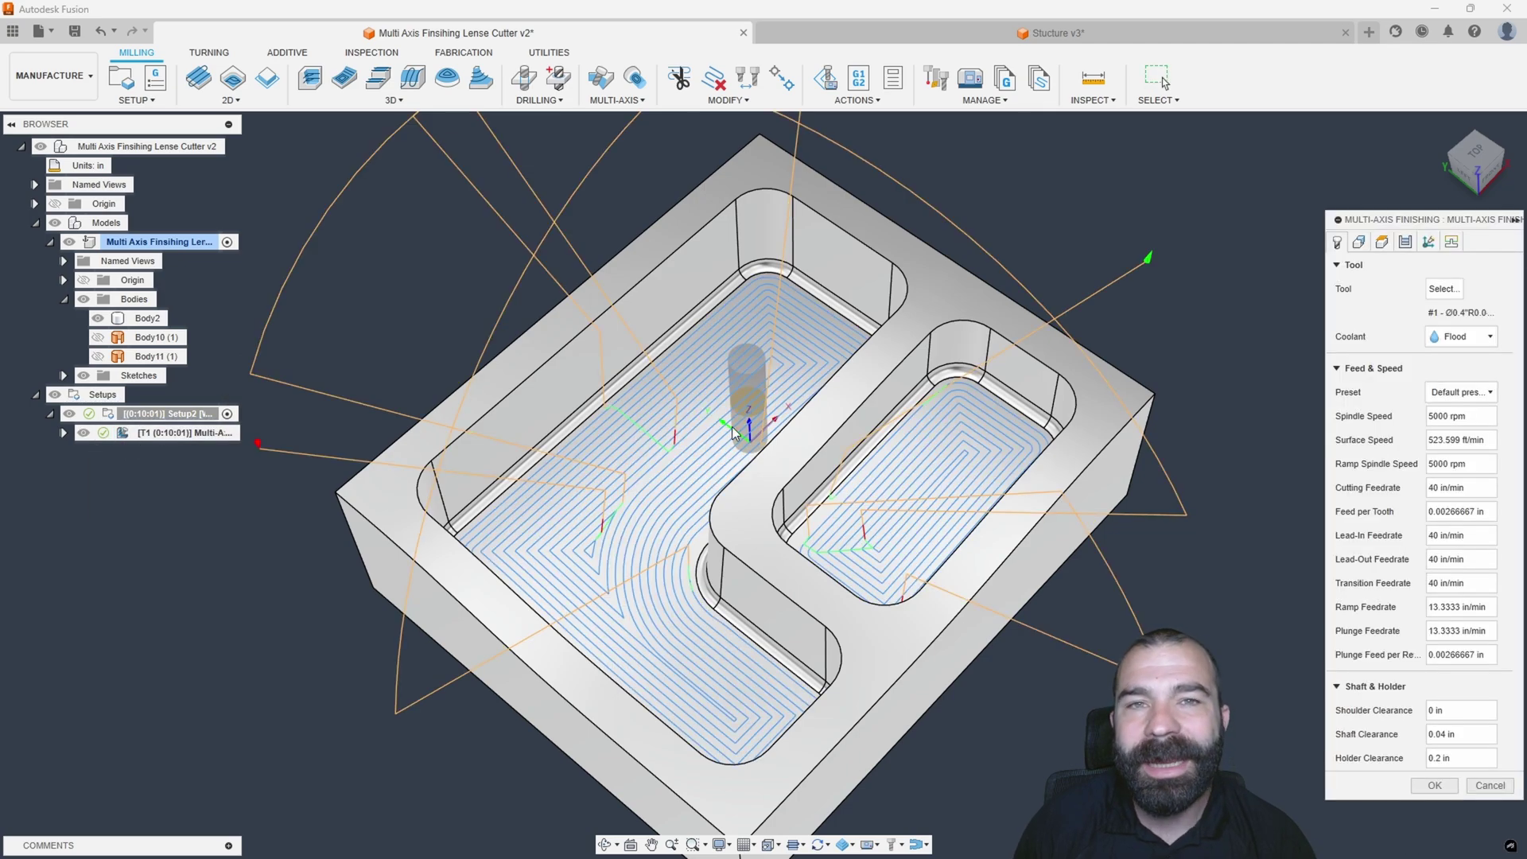
left_click(1360, 243)
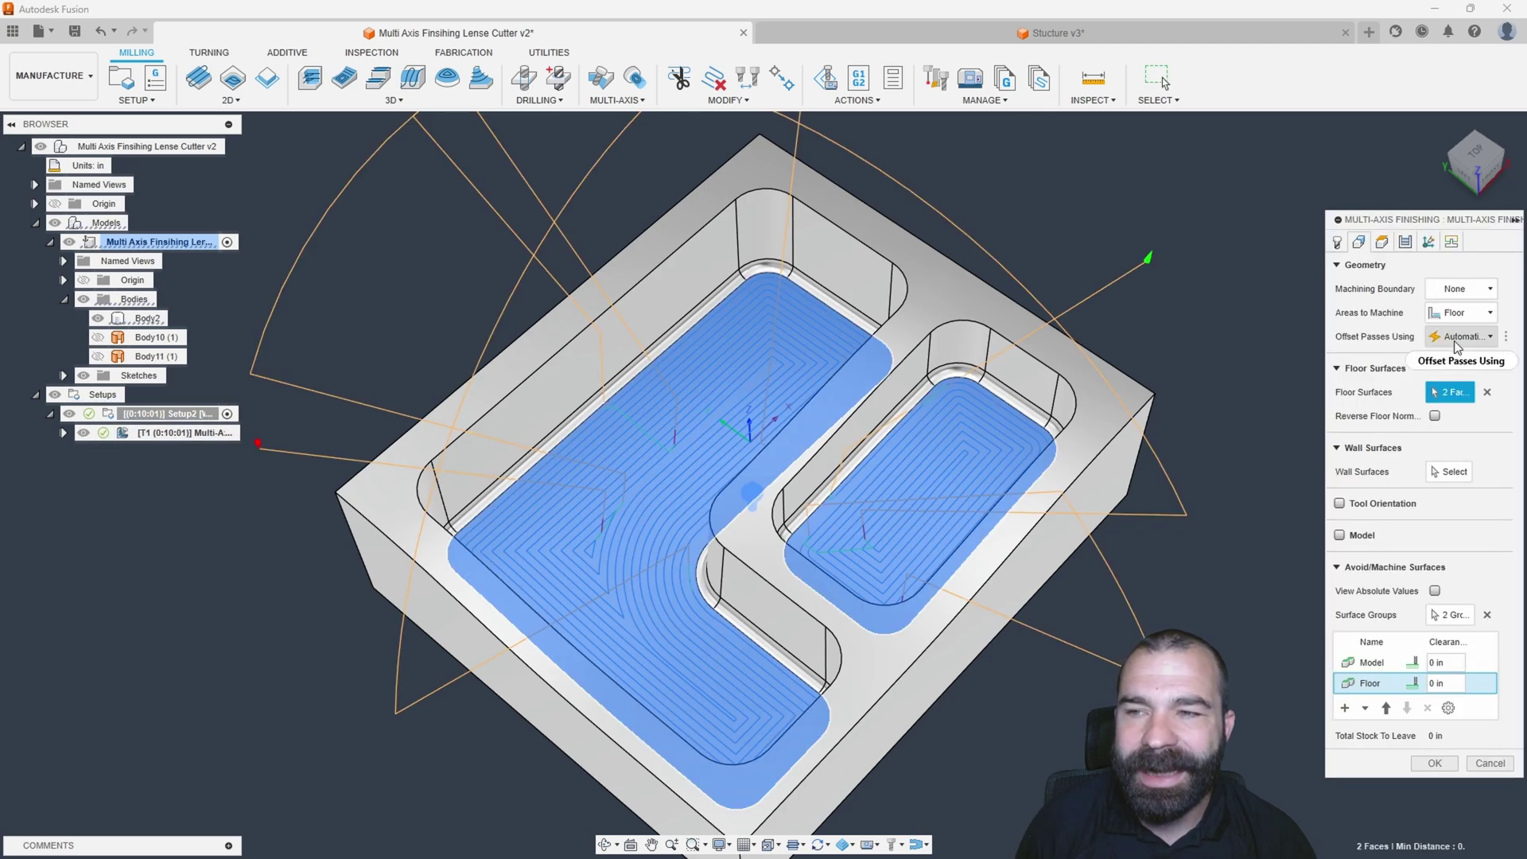
left_click(1457, 337)
left_click(1456, 372)
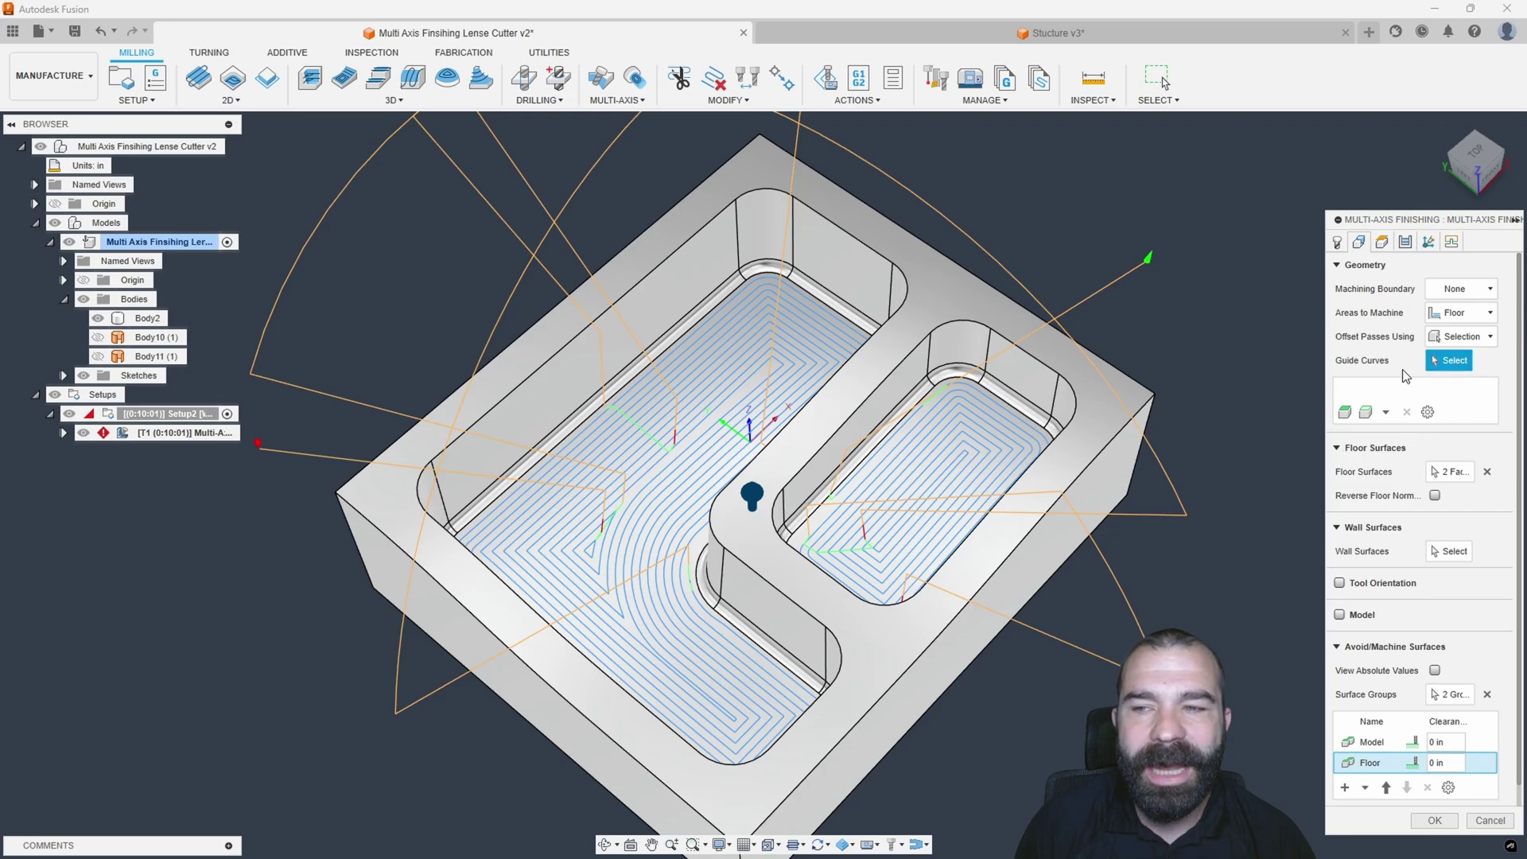
Pick the left and right pocket wall edge chains as guide curves and regenerate the toolpath
middle_click_drag(1225, 413, 818, 486, "shift")
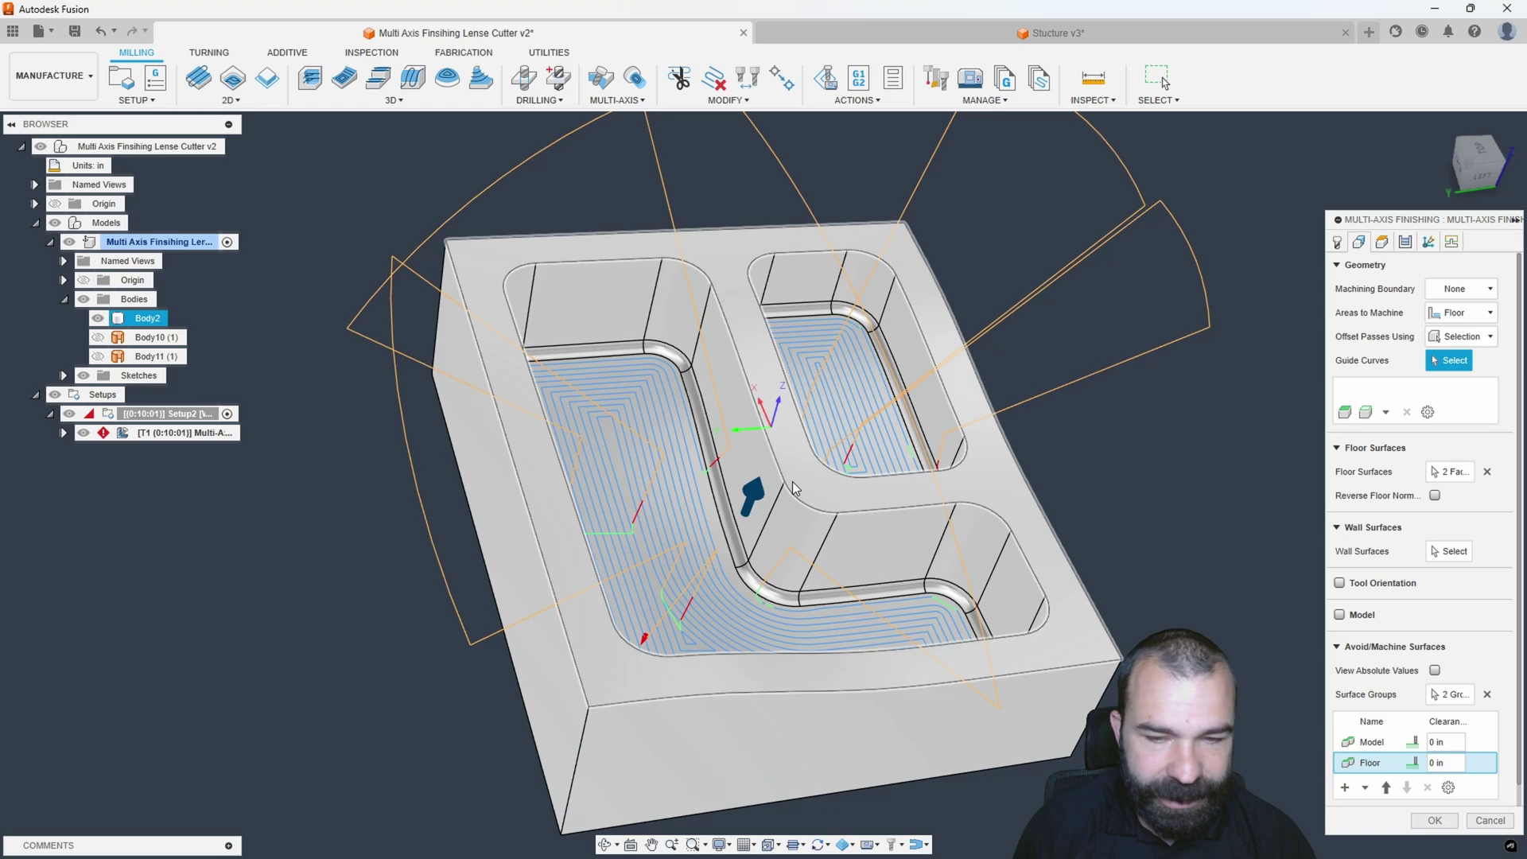
left_click(714, 504)
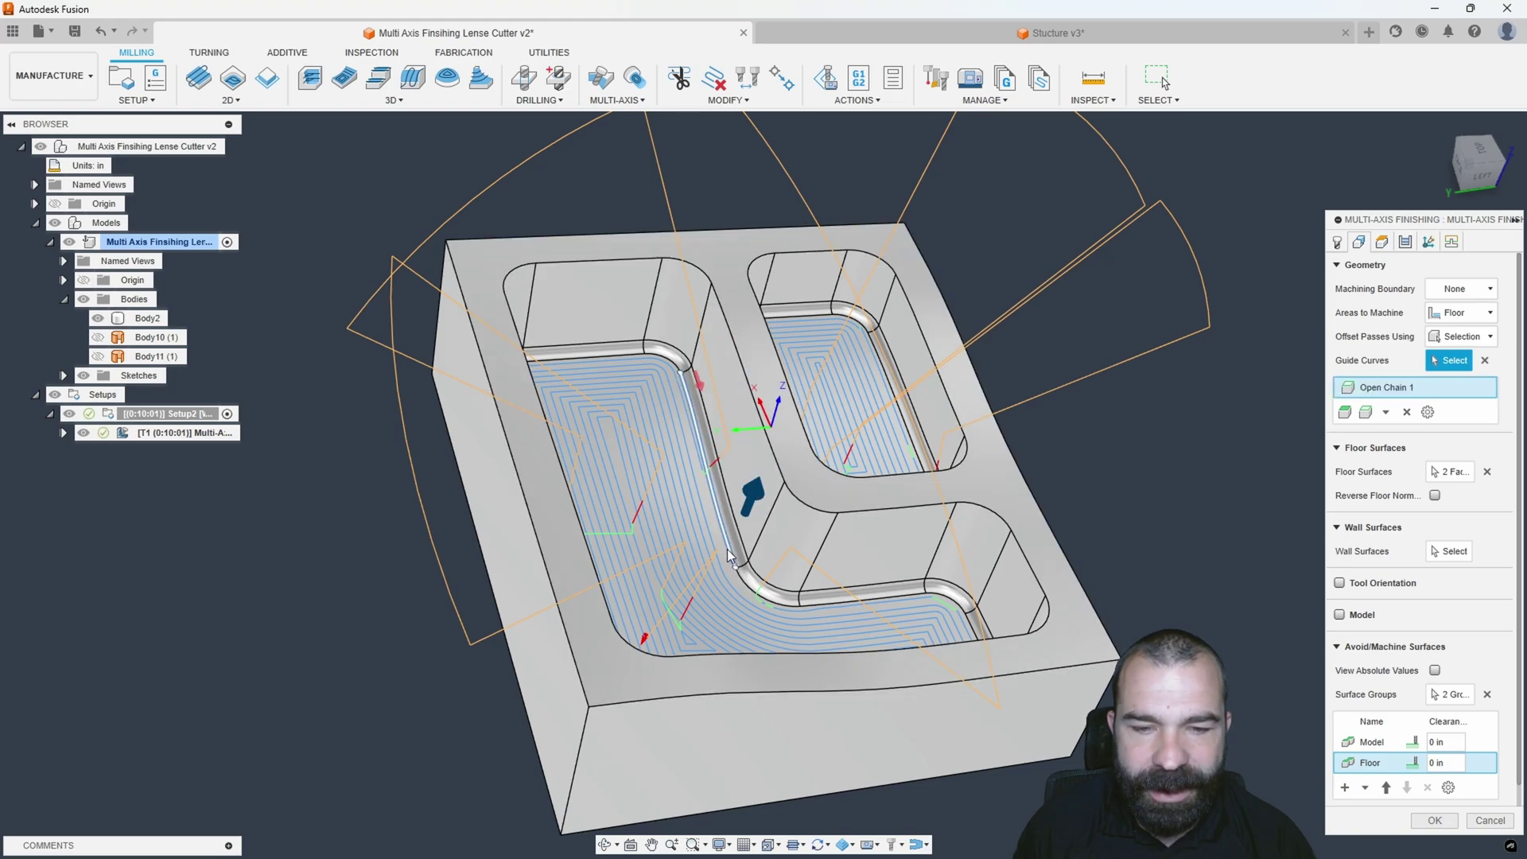
left_click(751, 590)
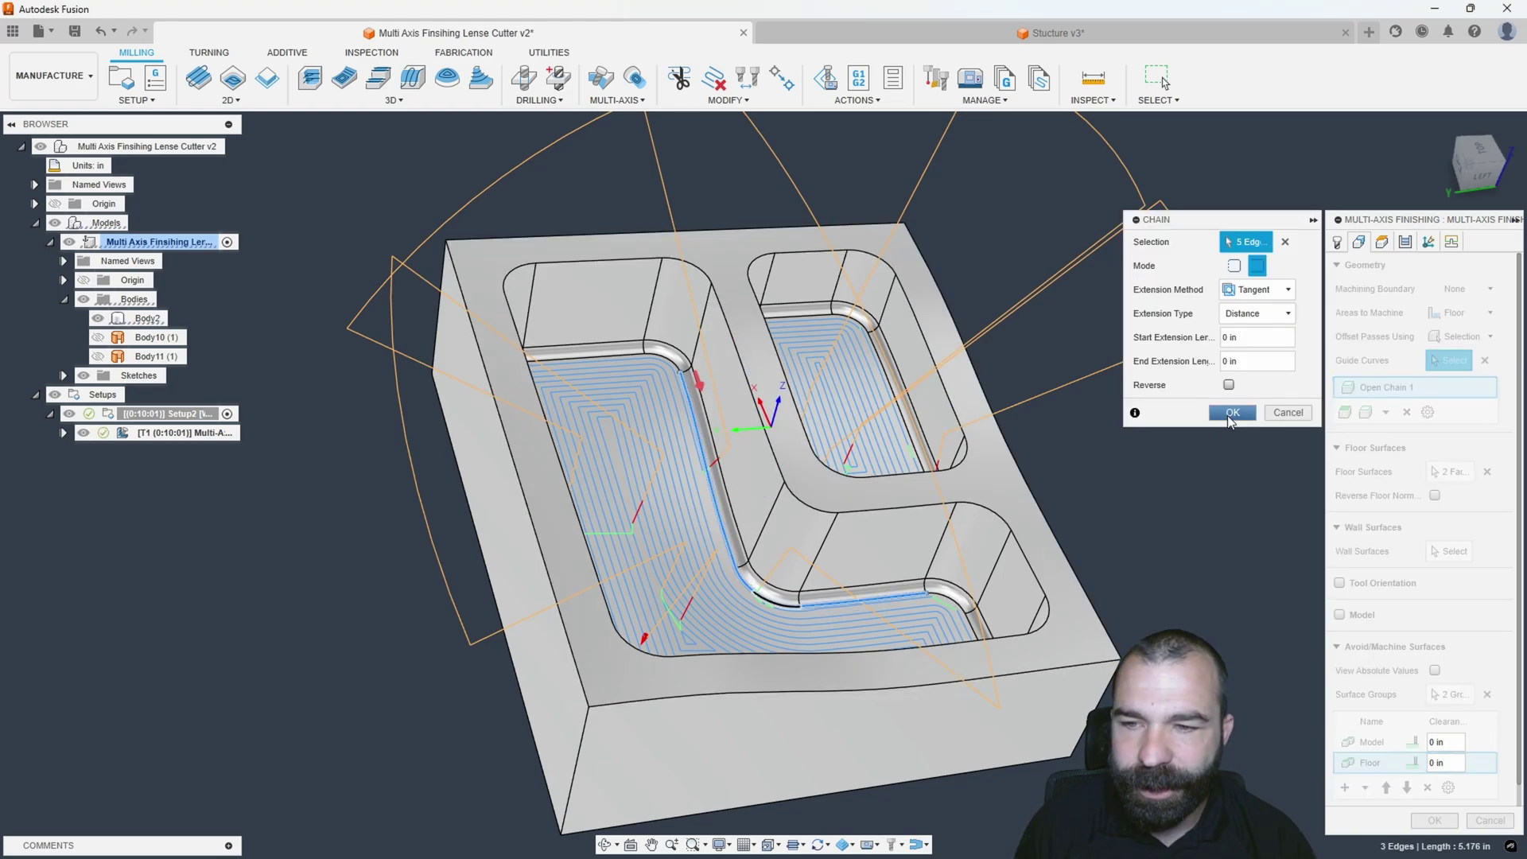
left_click(1231, 413)
middle_click_drag(1034, 398, 900, 348, "shift")
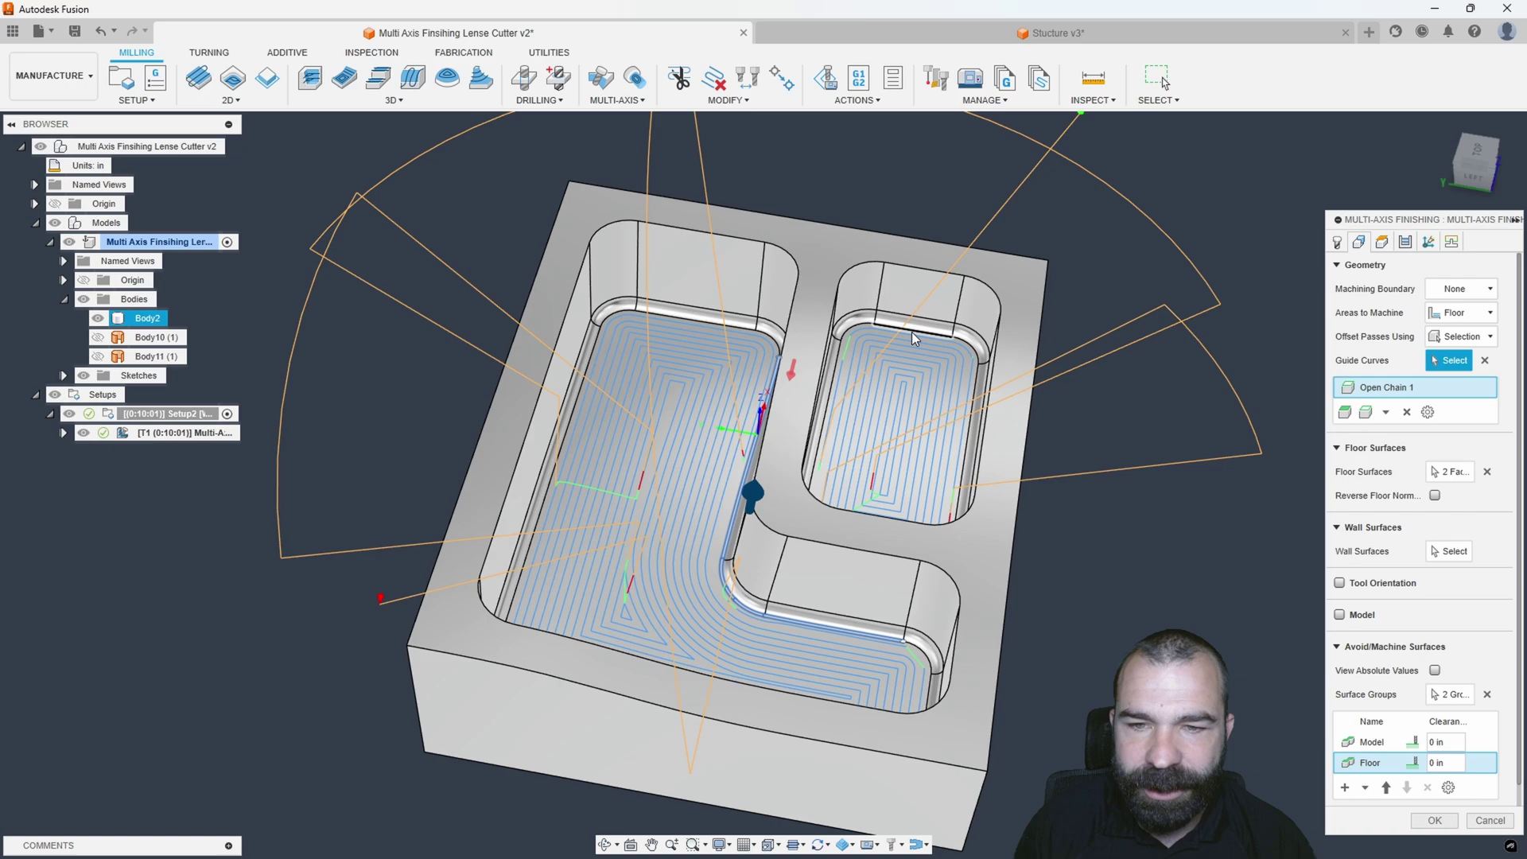
left_click(912, 333)
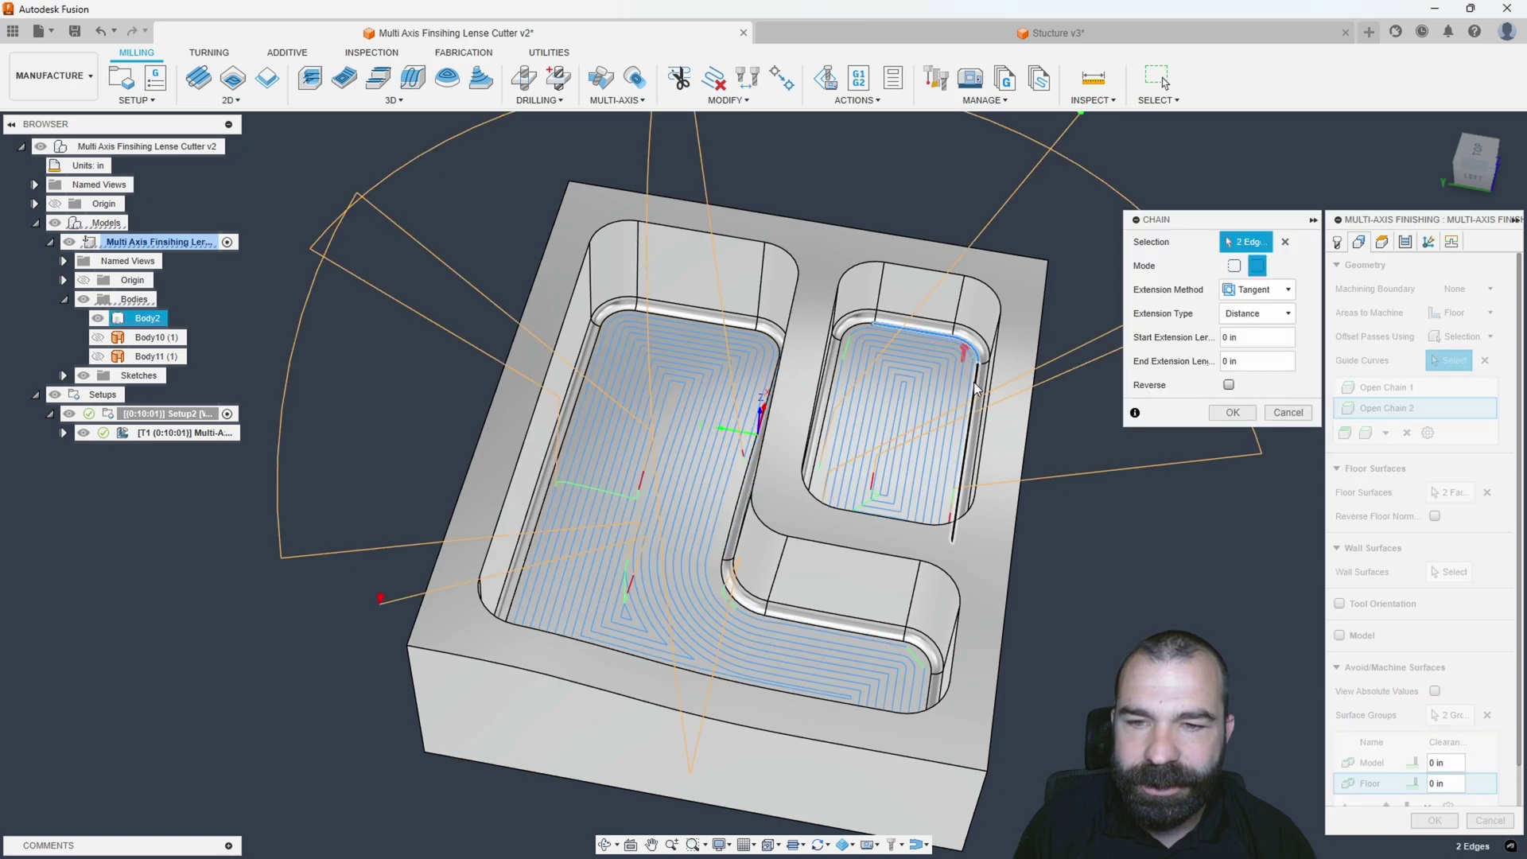
left_click(1233, 413)
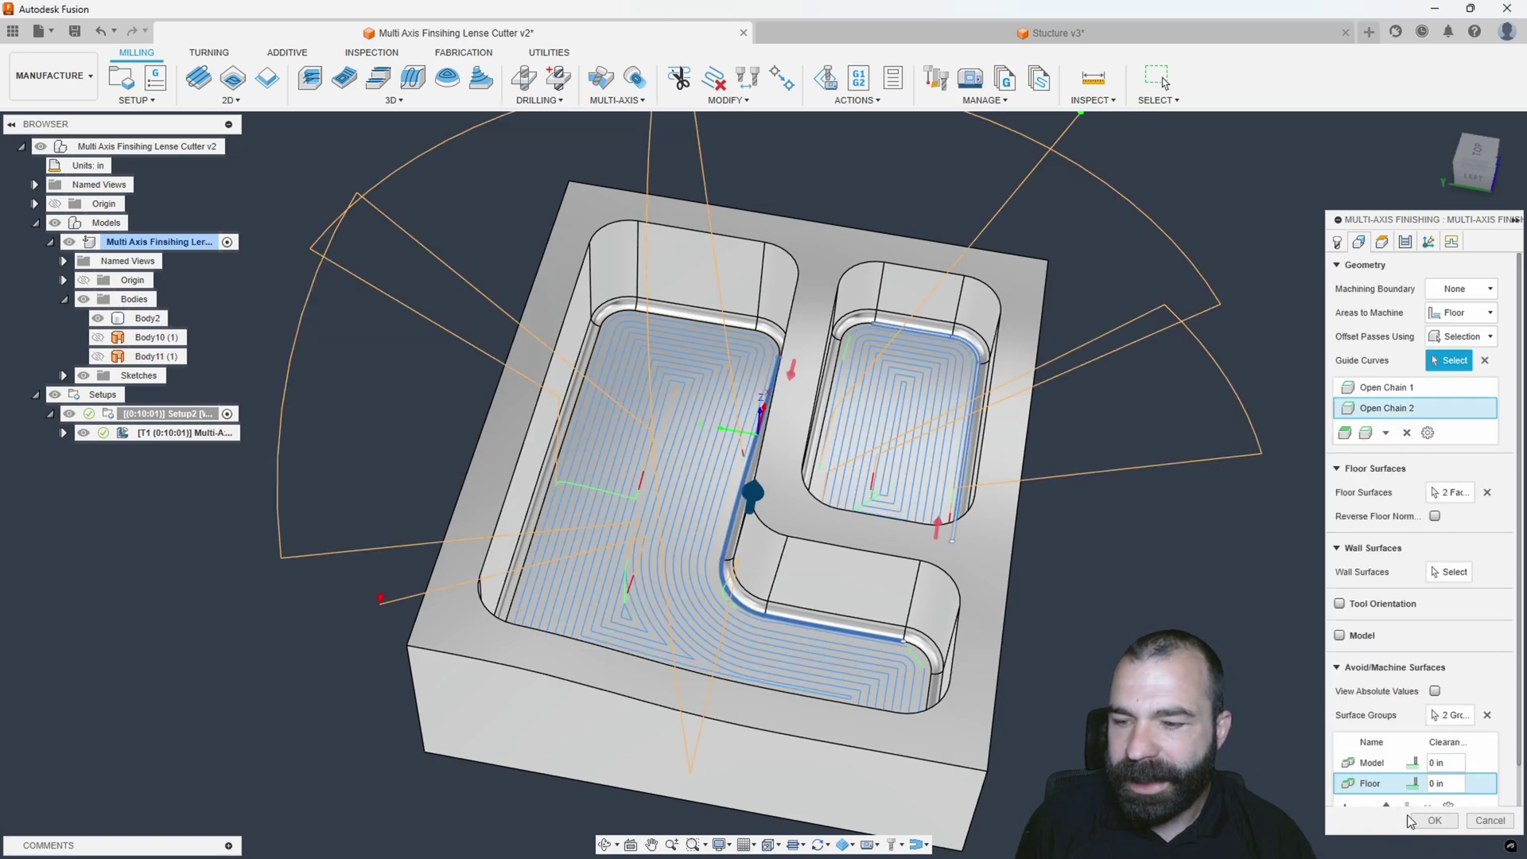
left_click(1428, 820)
mouse_move(941, 535)
middle_mouse_down("shift")
mouse_move(910, 528)
mouse_move(932, 523)
middle_mouse_up("shift")
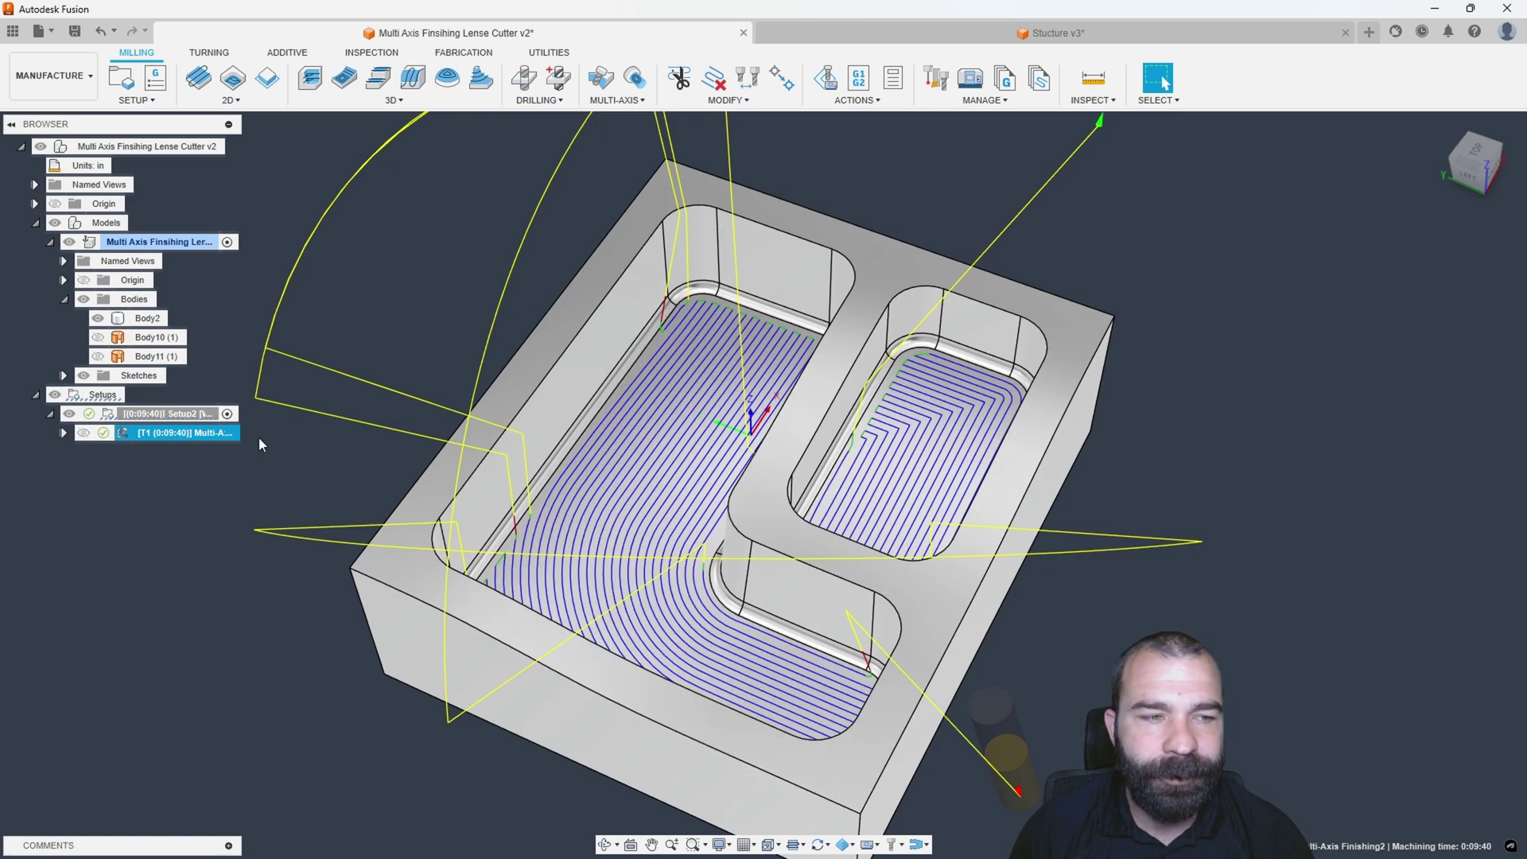
Edit the 0:10:01 finishing operation, enable Spiral passes with Climb direction, and regenerate it
left_click(245, 435)
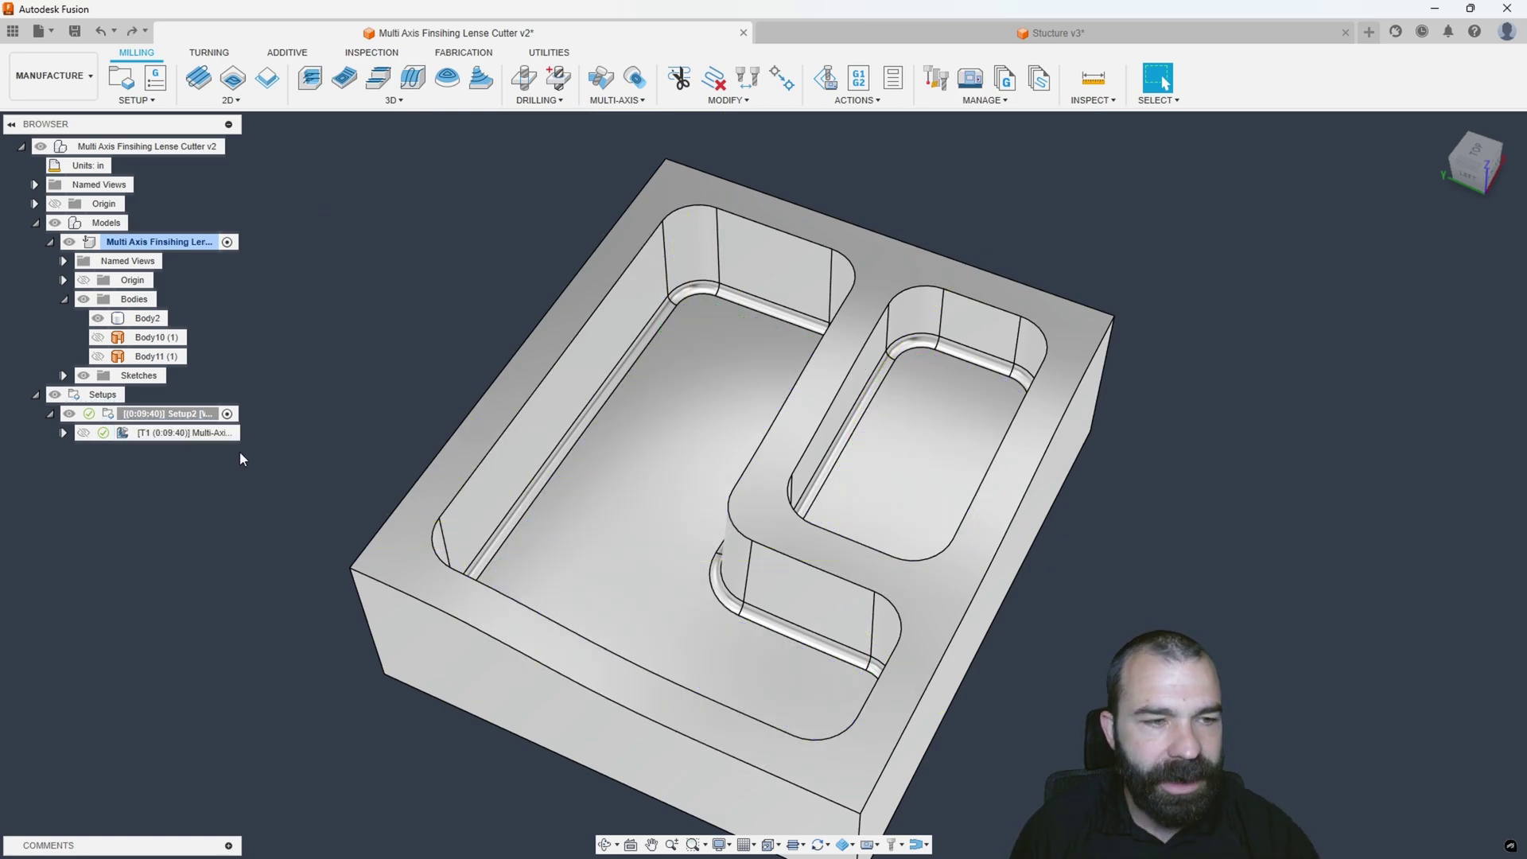
left_click(125, 432)
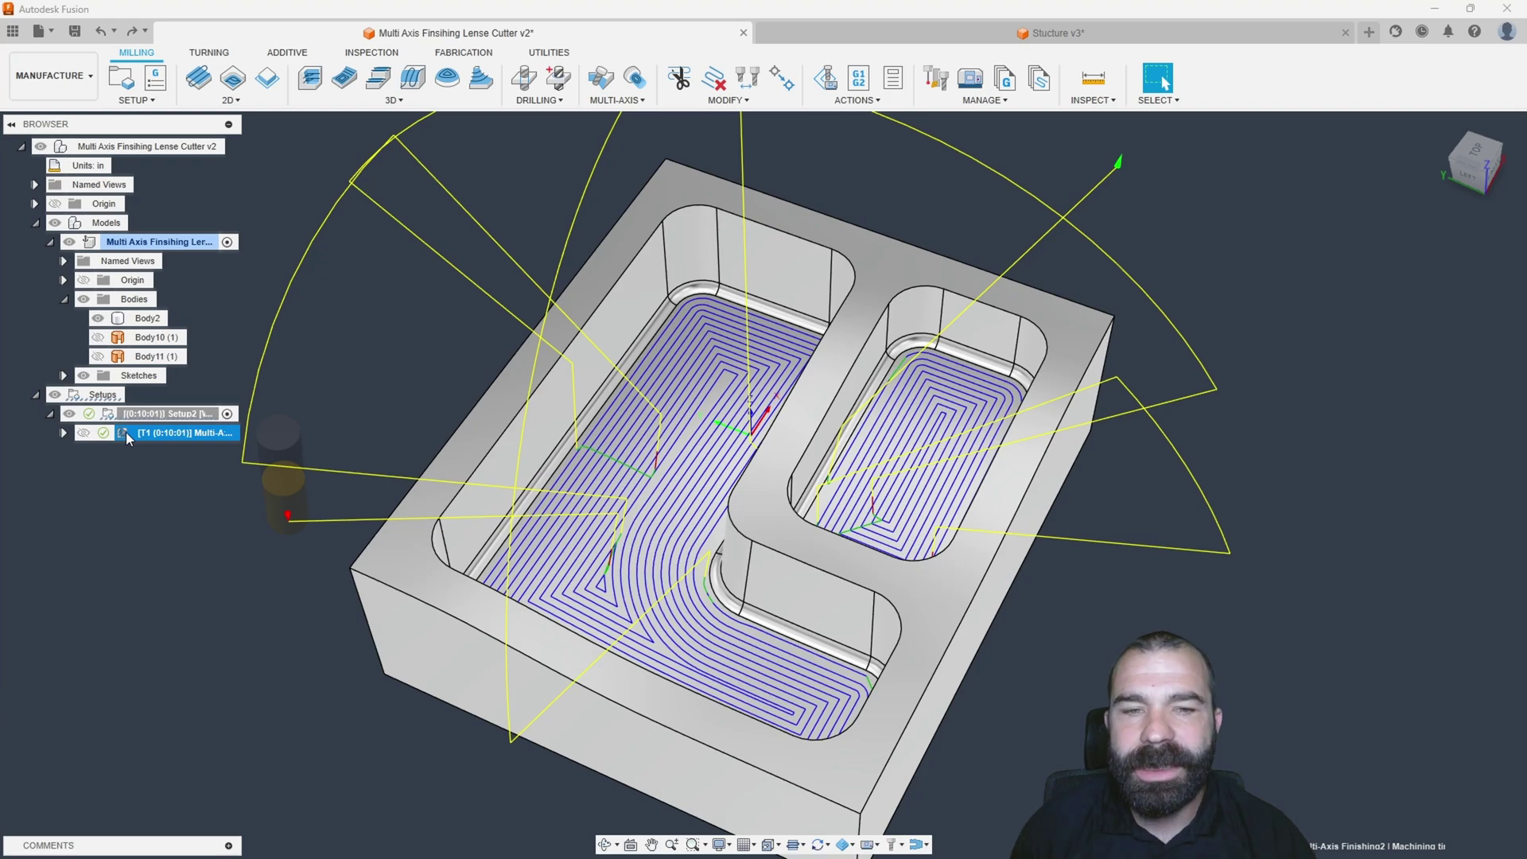
double_click(126, 432)
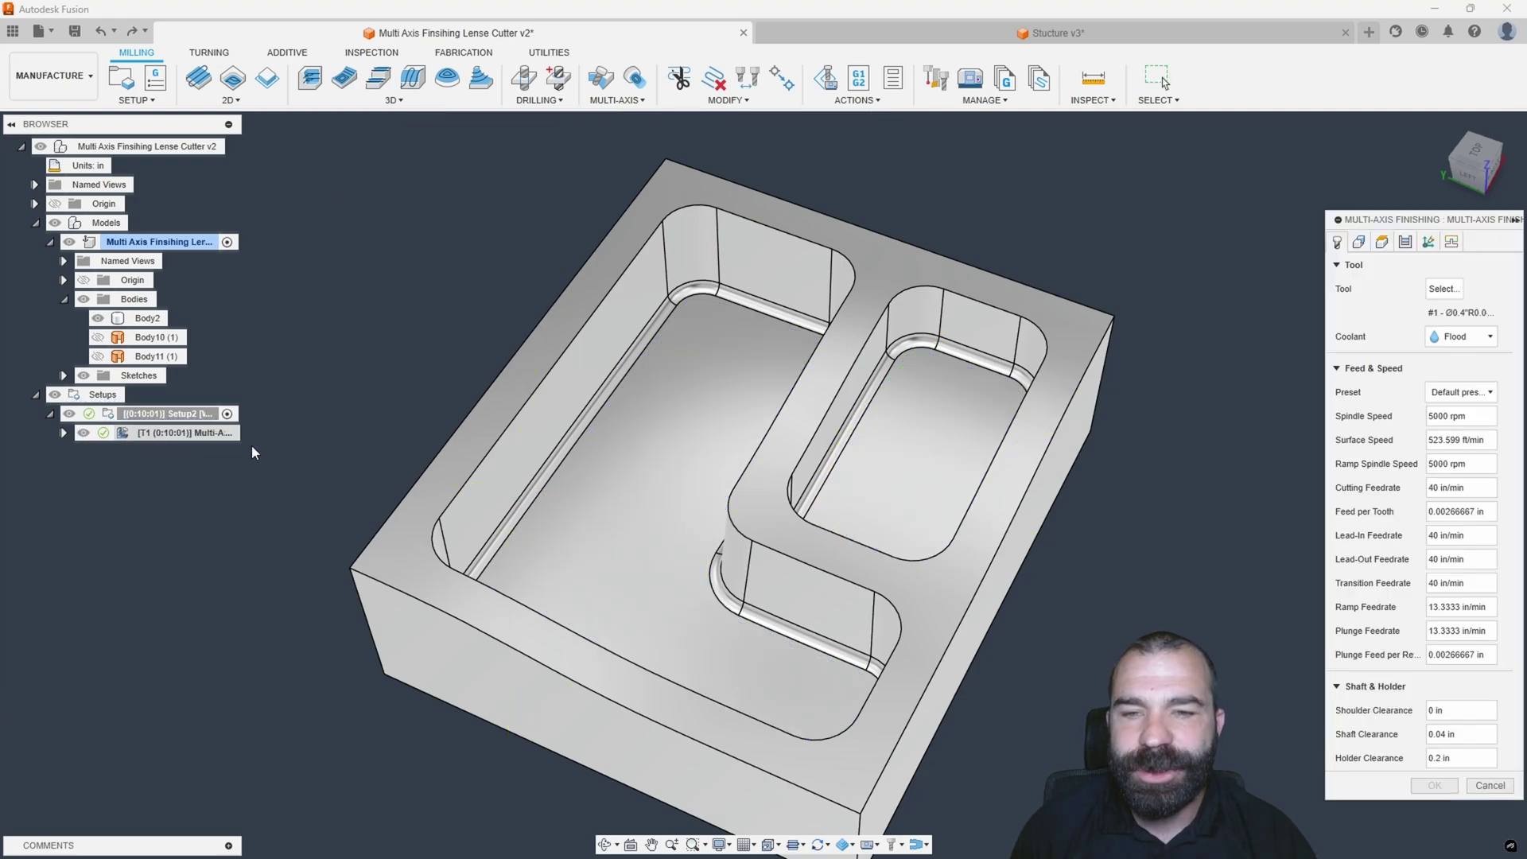
left_click(1405, 242)
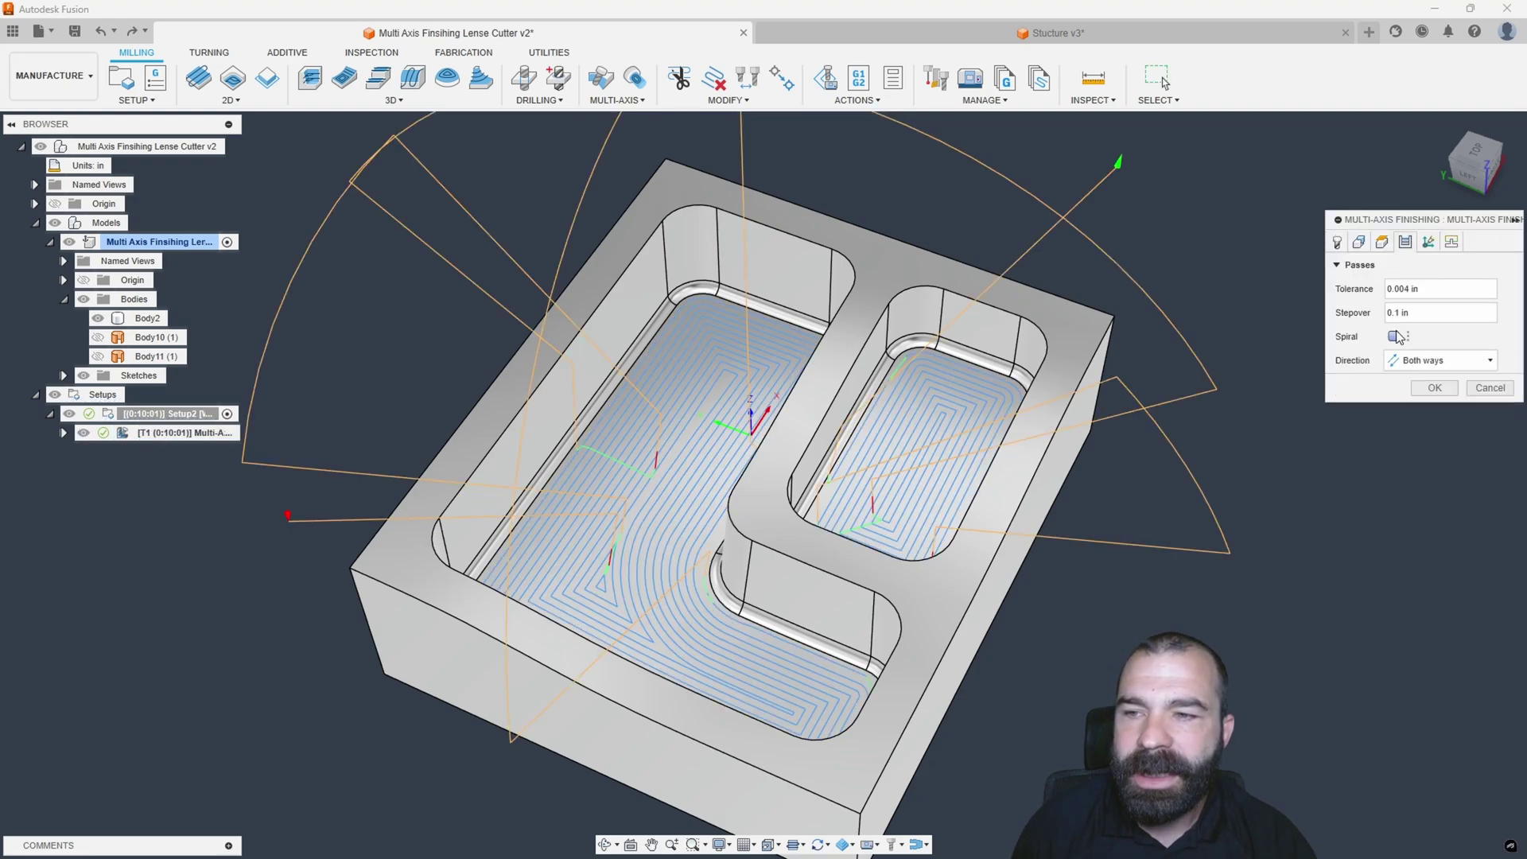
left_click(1398, 362)
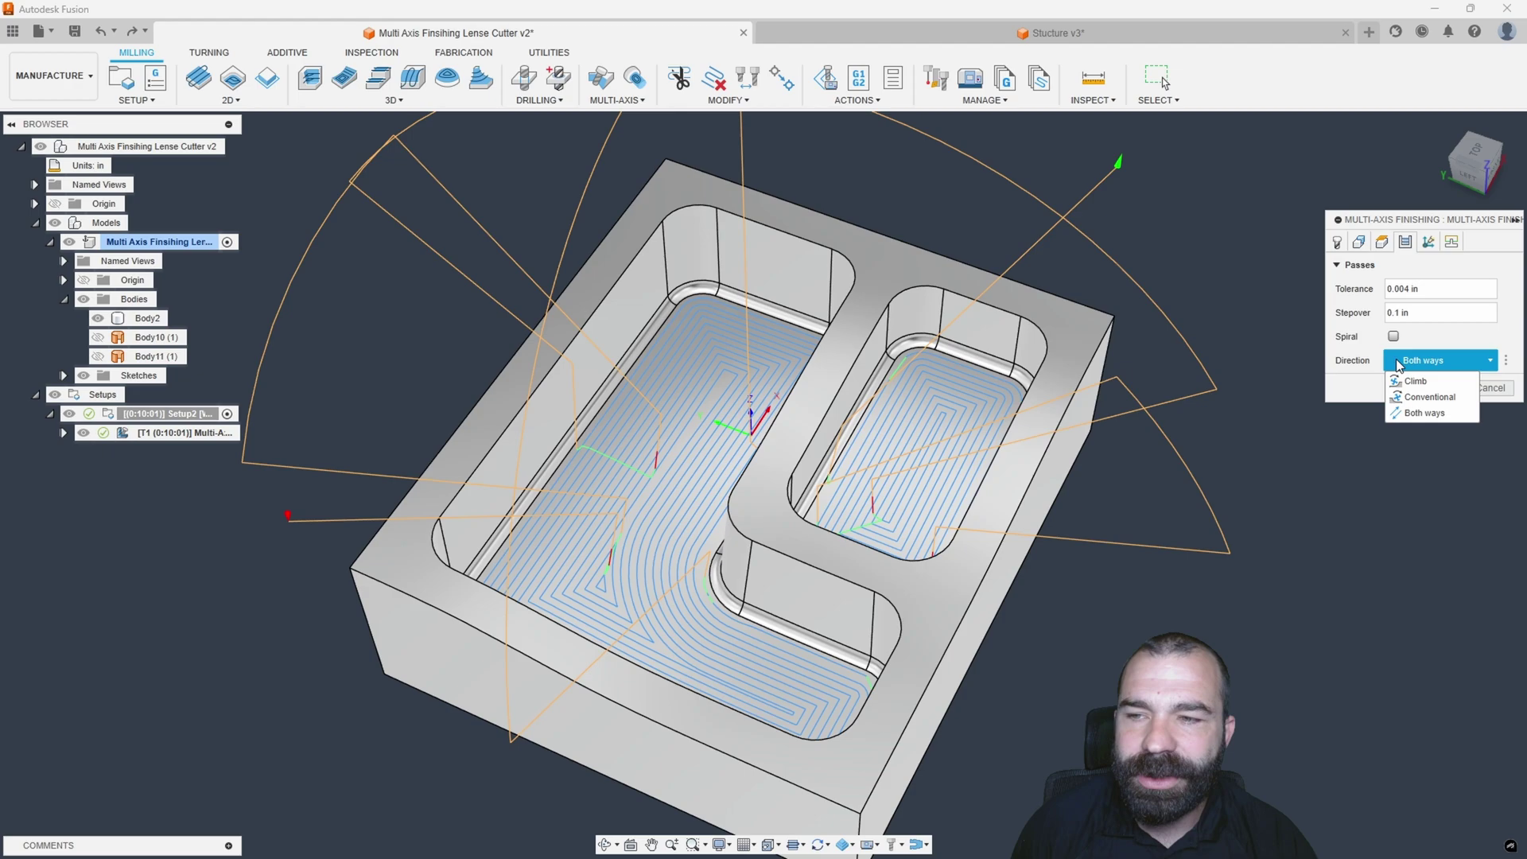
left_click(1370, 393)
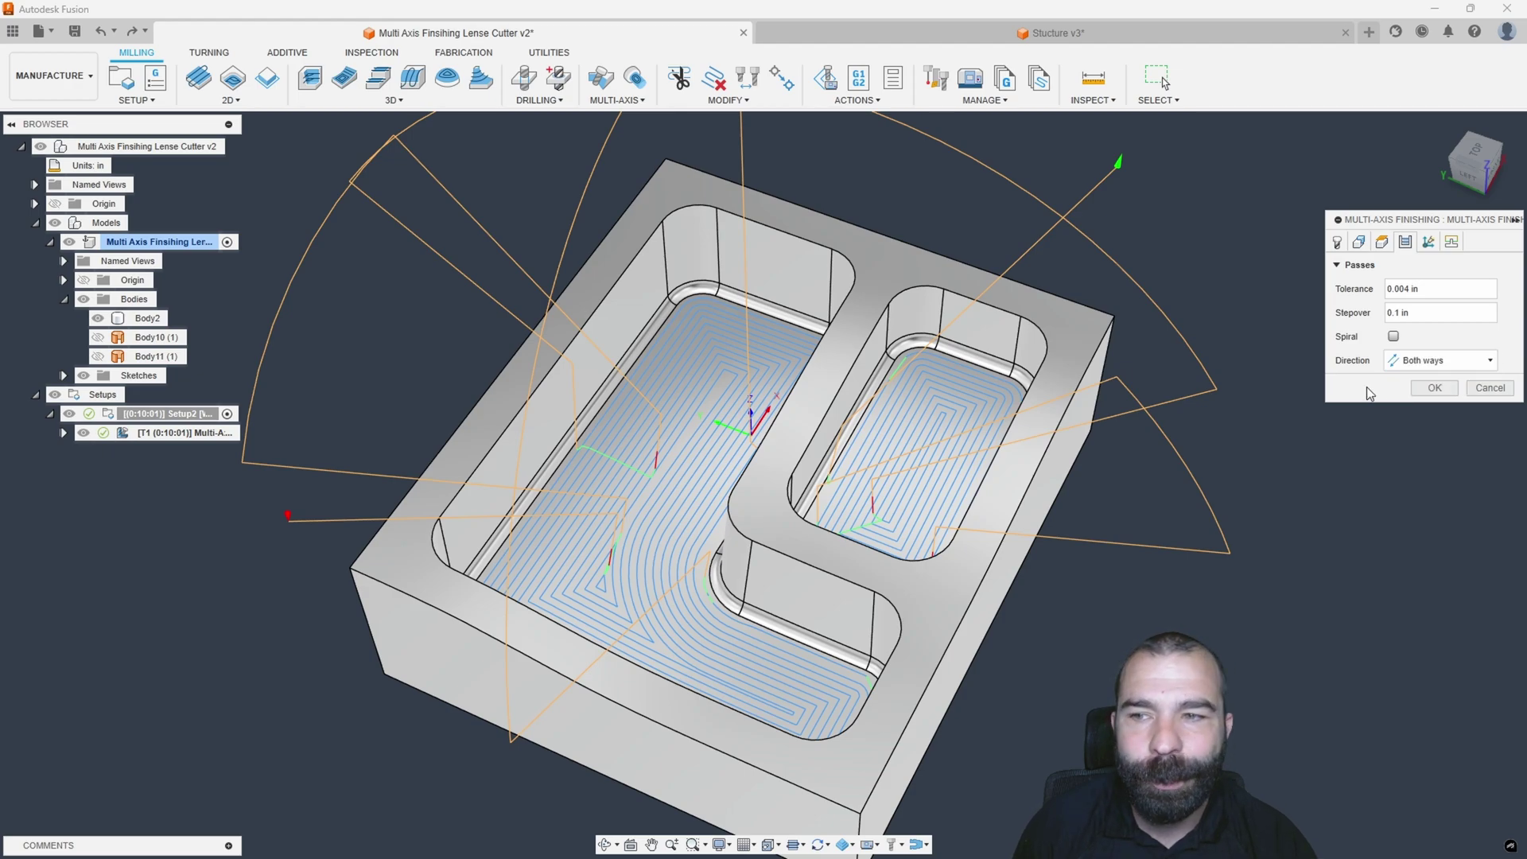
left_click(1394, 337)
left_click(1434, 388)
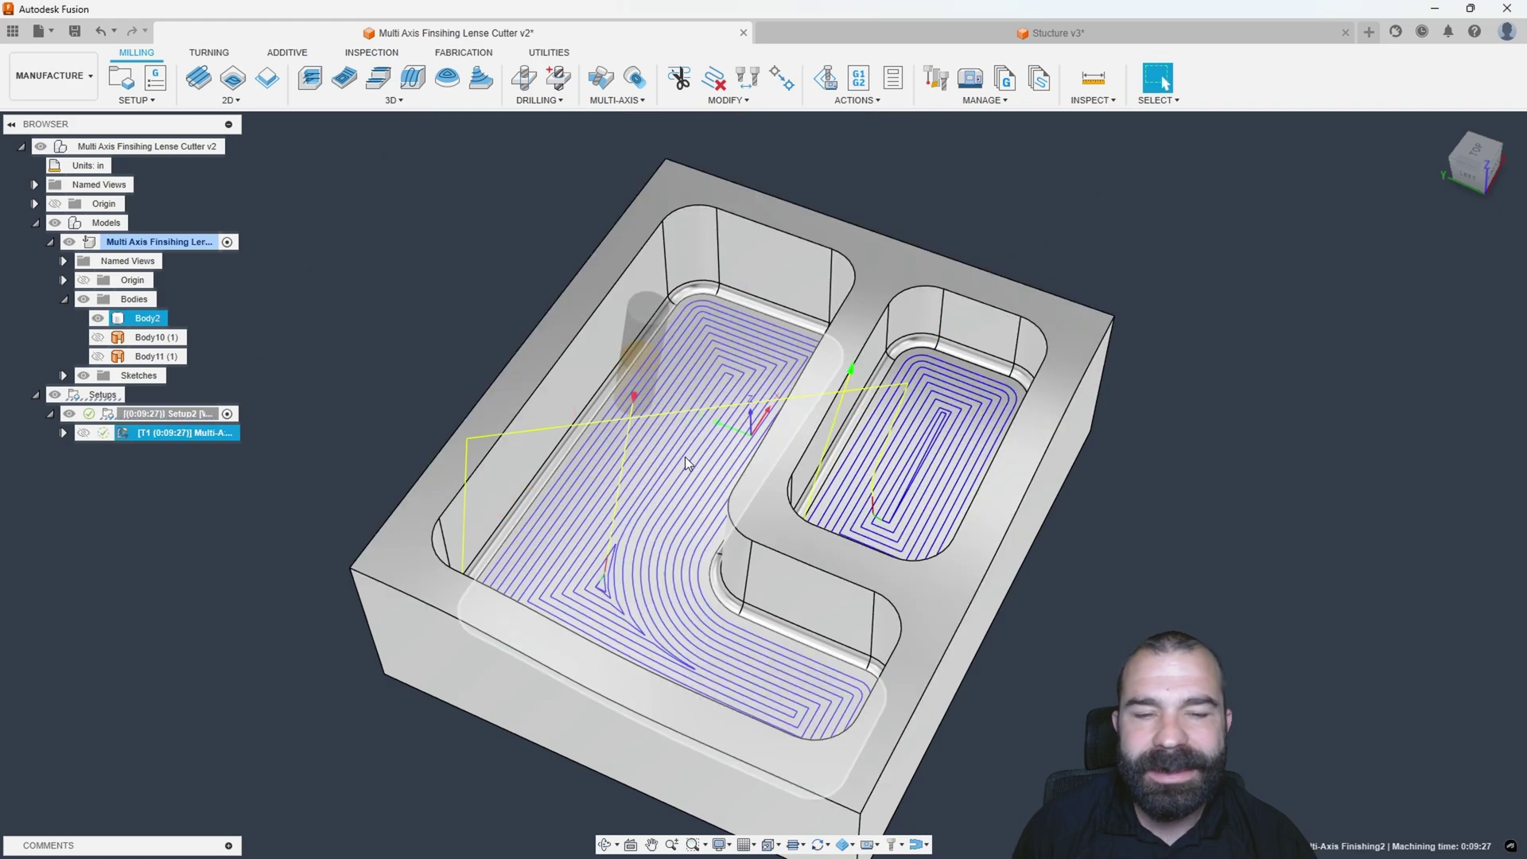
Hide Body2, show Body10 (1) and Body11 (1), then start a simulation
scroll(604, 584, "up", 3)
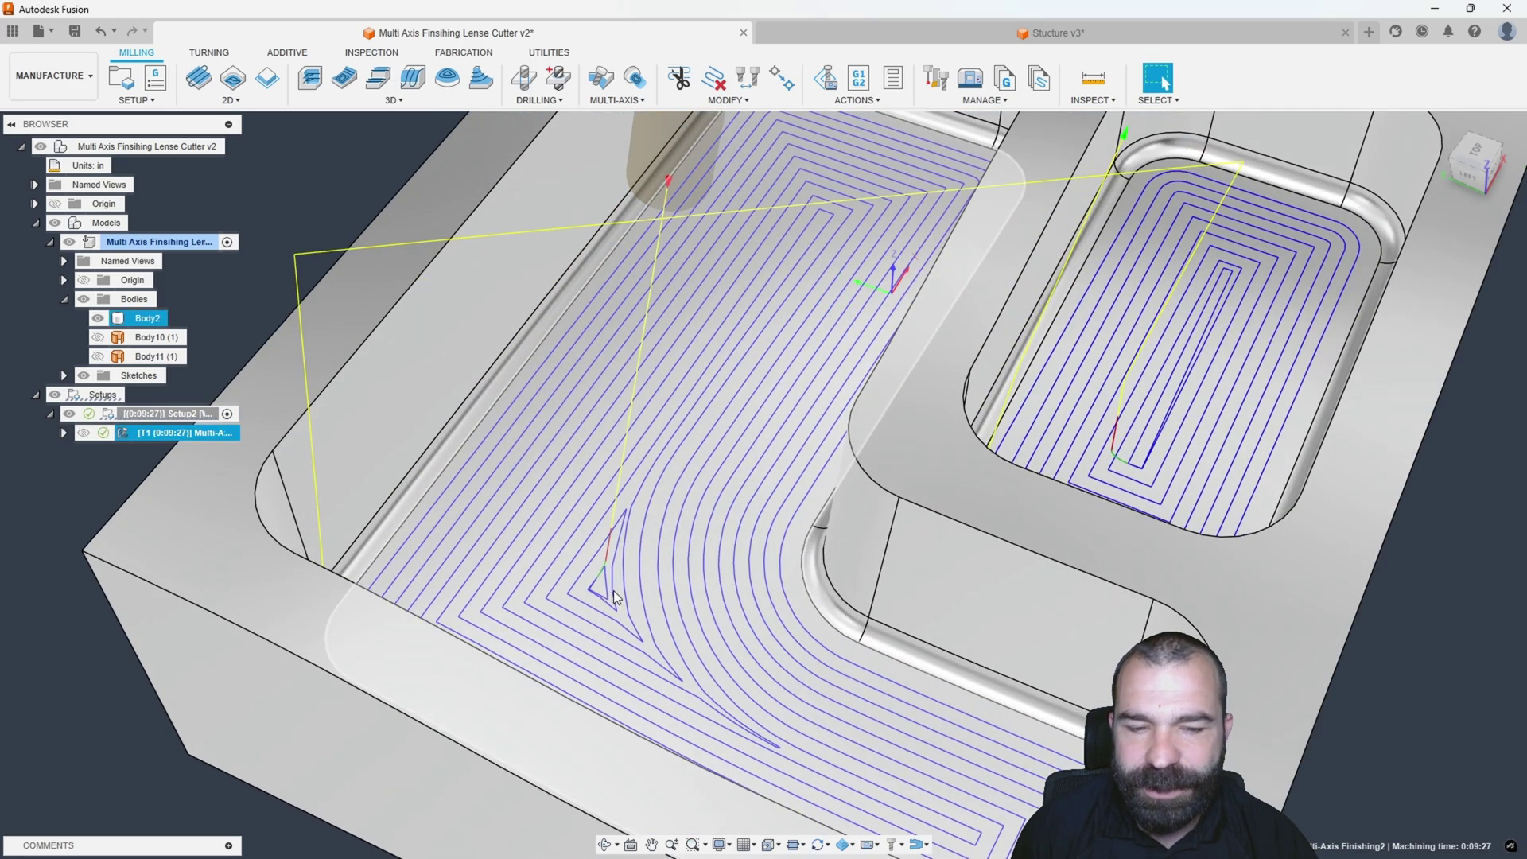
scroll(581, 432, "down", 5)
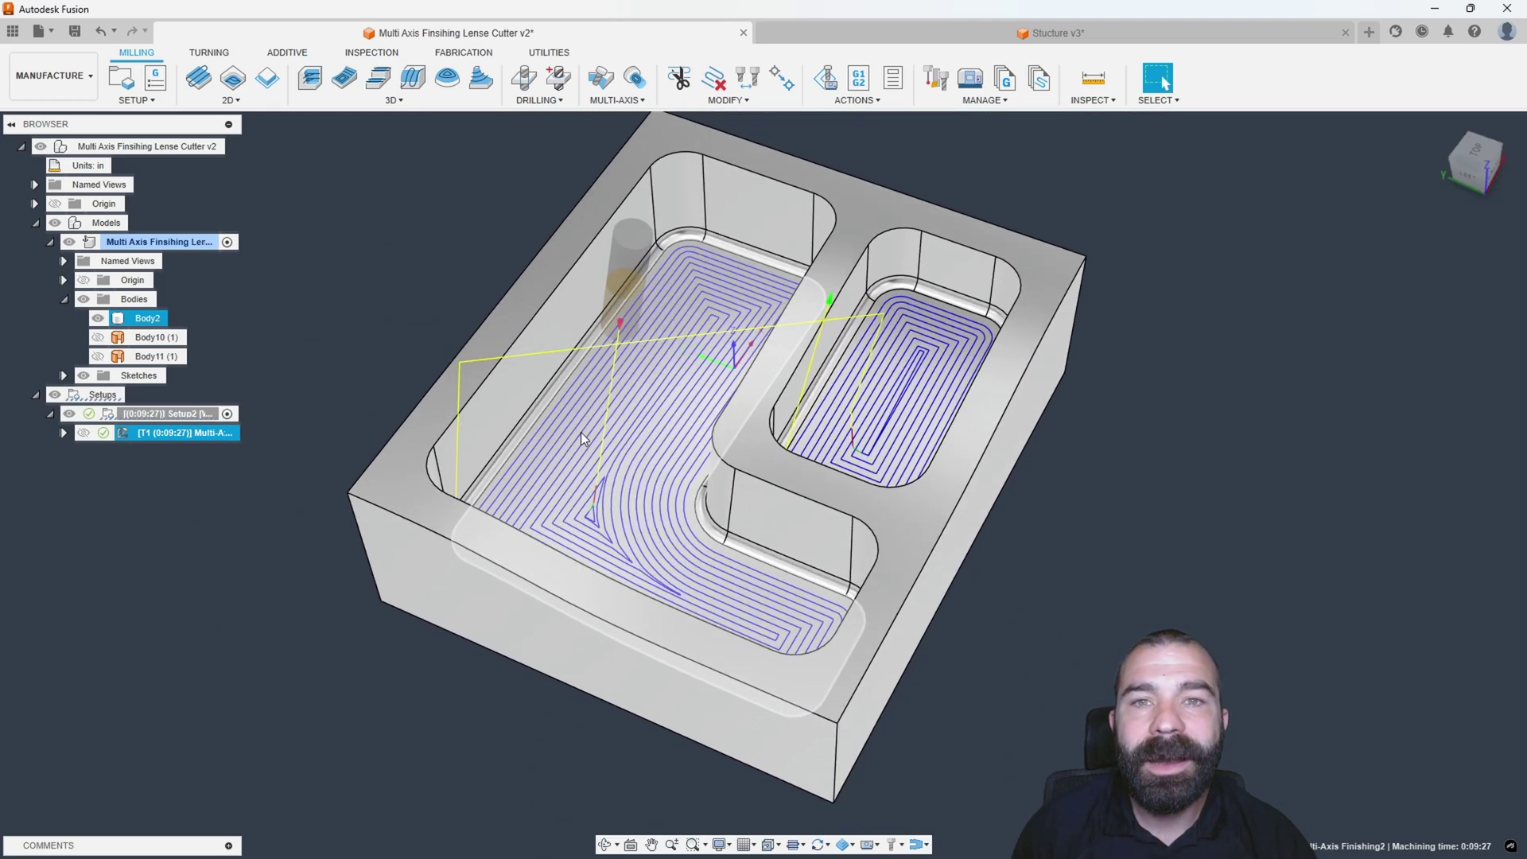
middle_click_drag(580, 432, 552, 430, "shift")
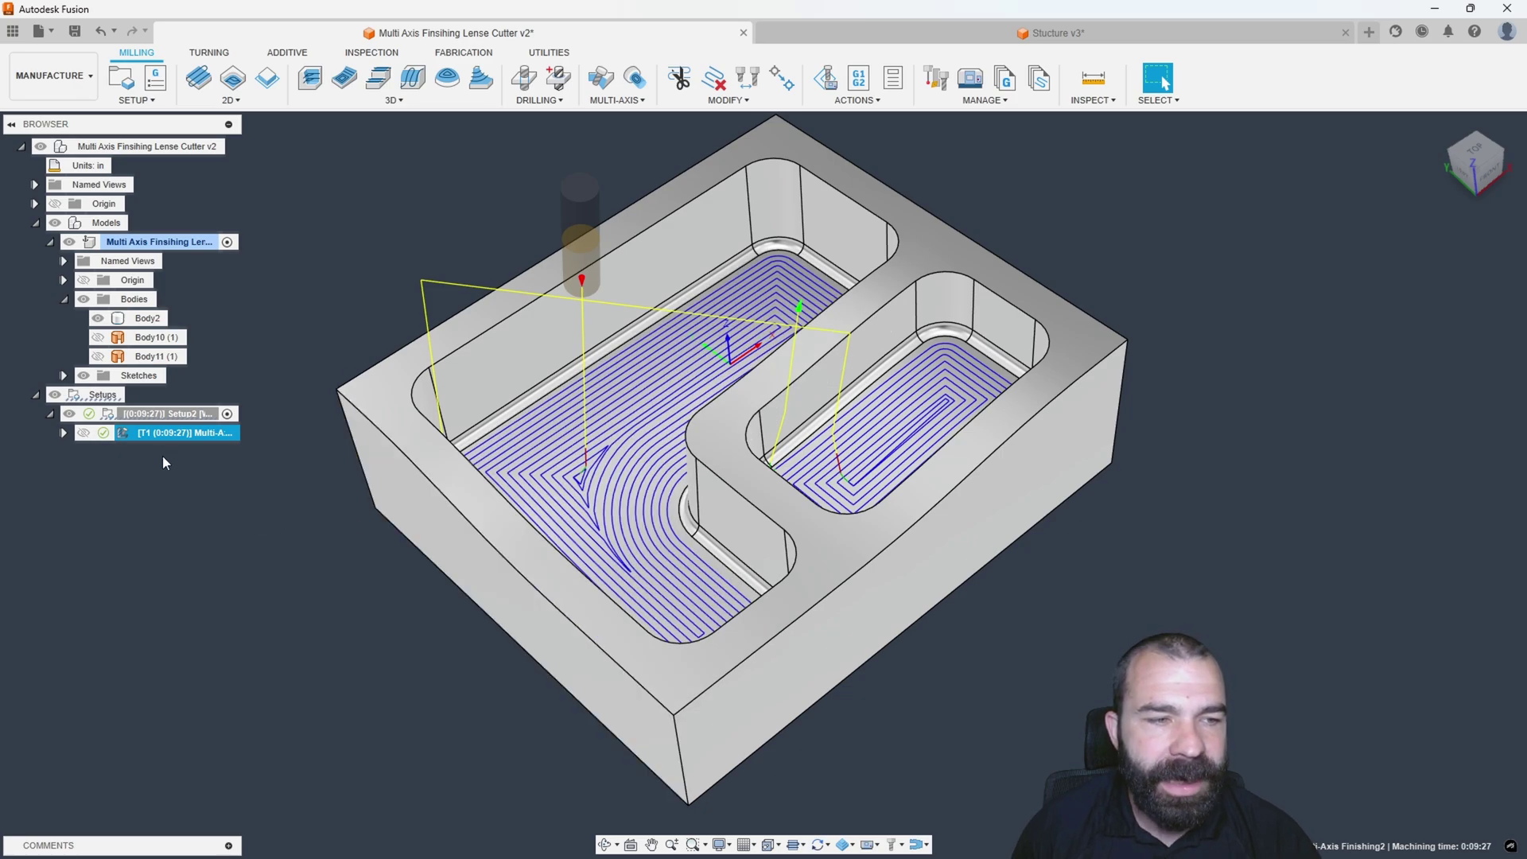
left_click(98, 319)
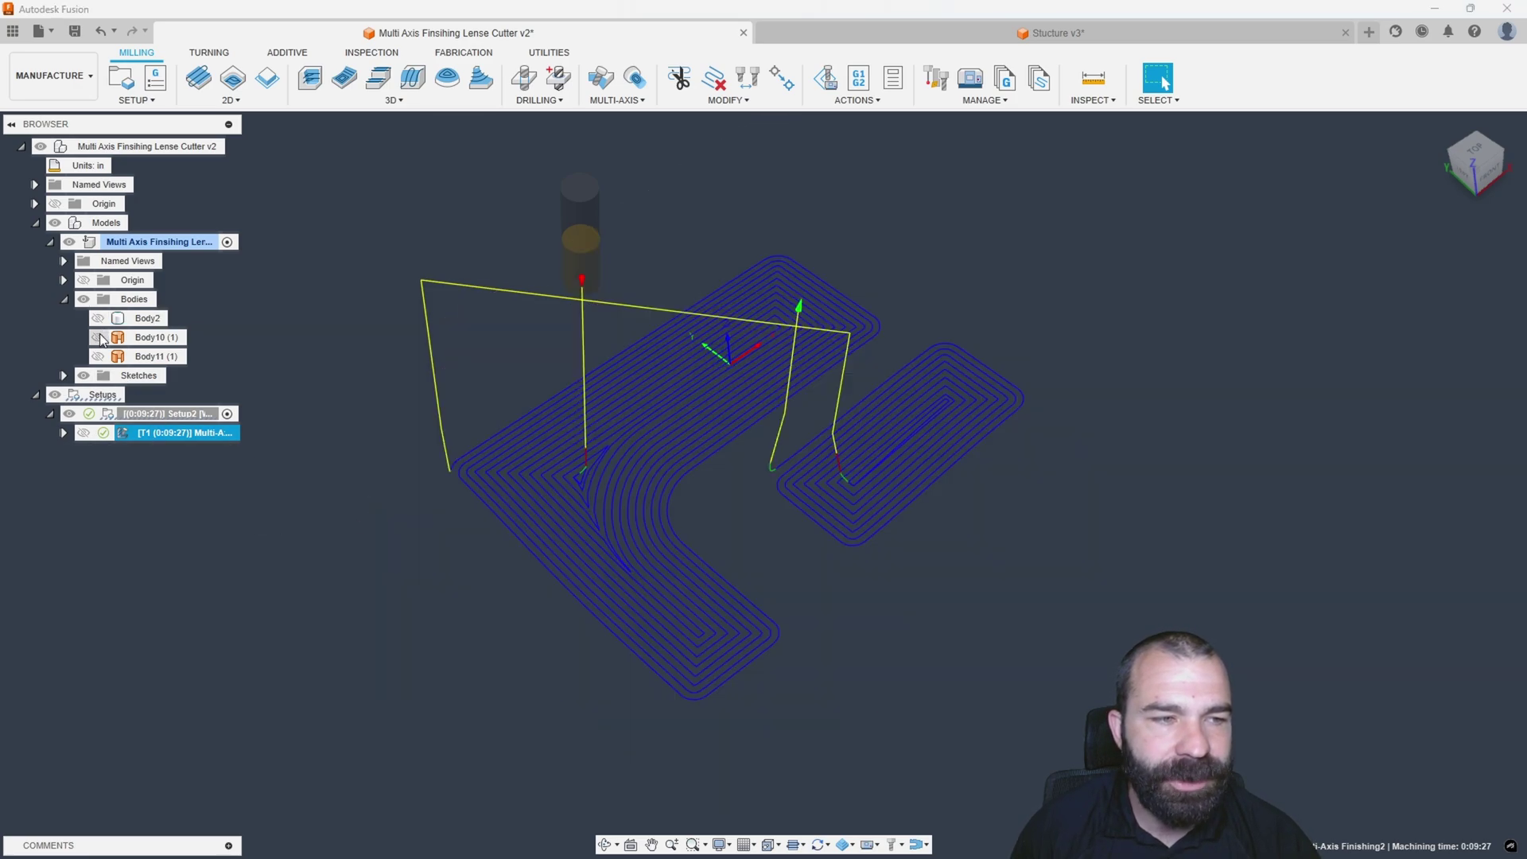
left_click(98, 337)
left_click(98, 356)
middle_click_drag(459, 569, 455, 566, "shift")
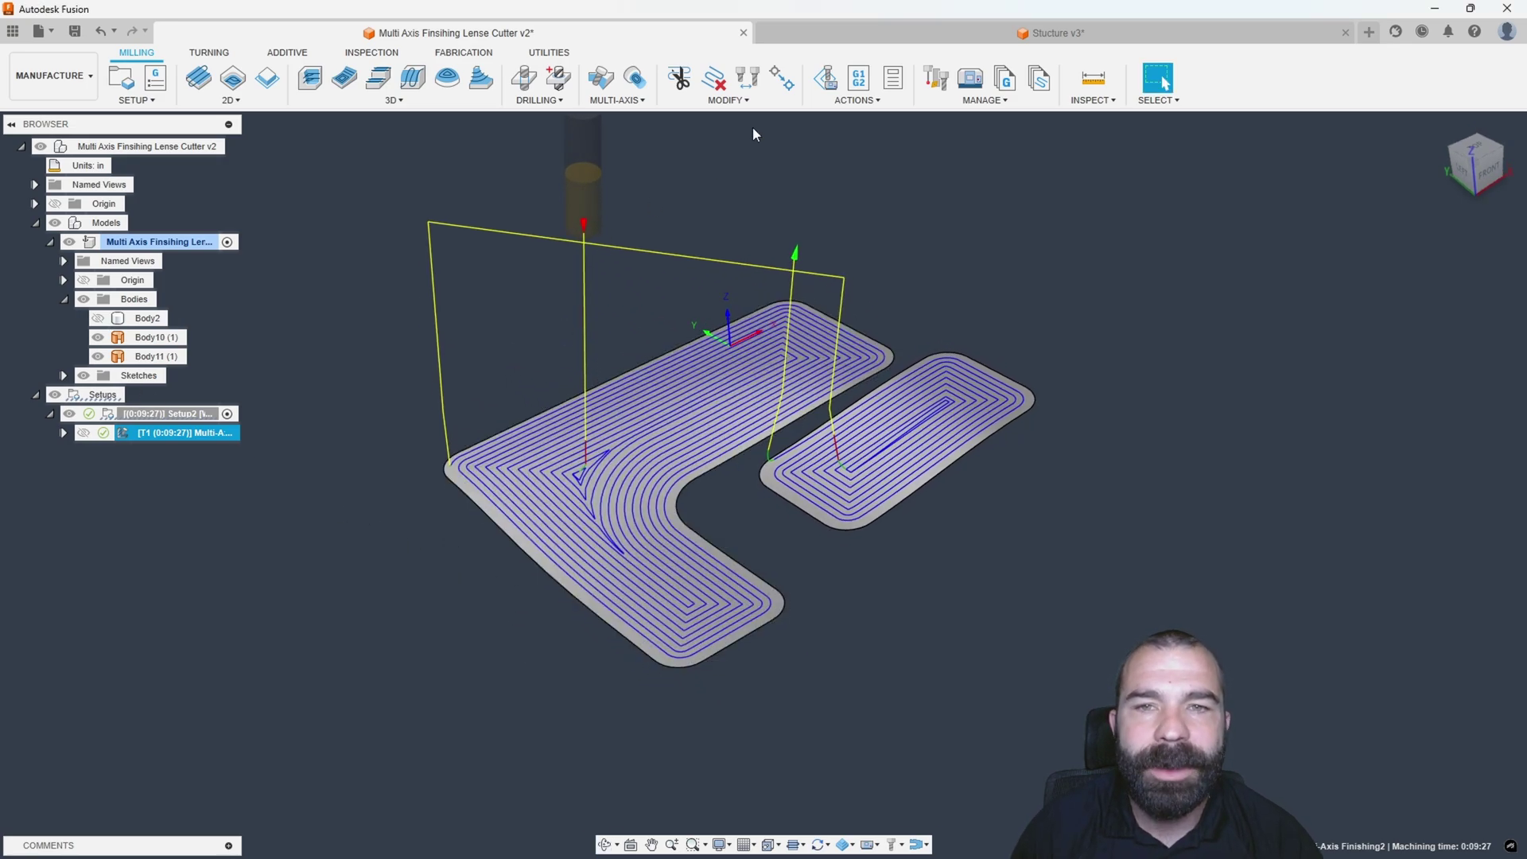
left_click(824, 79)
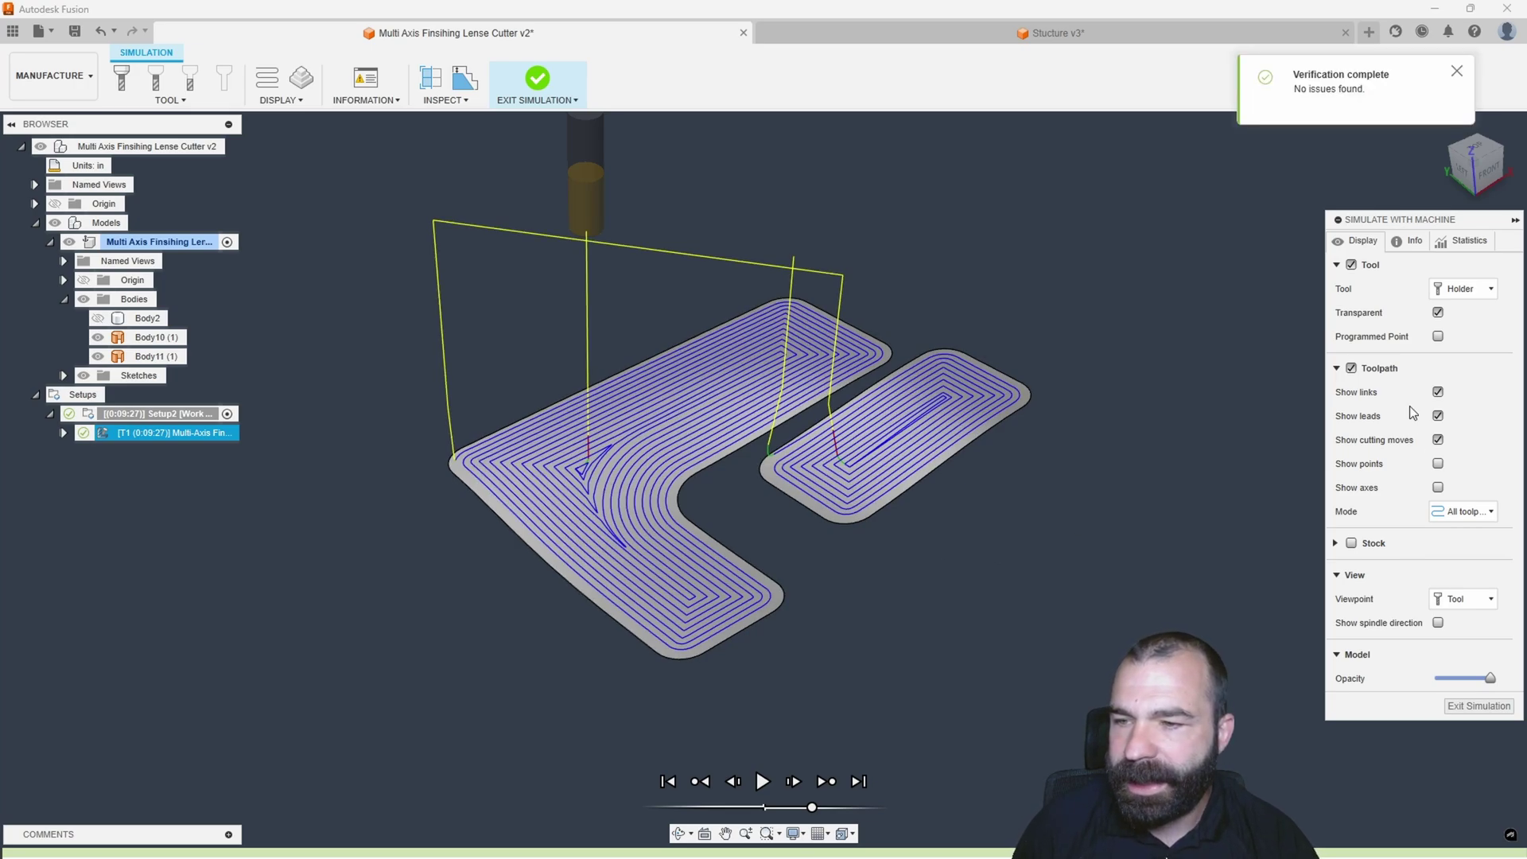
Set Toolpath Mode to Tail and play the simulation
left_click(1464, 511)
left_click(1447, 601)
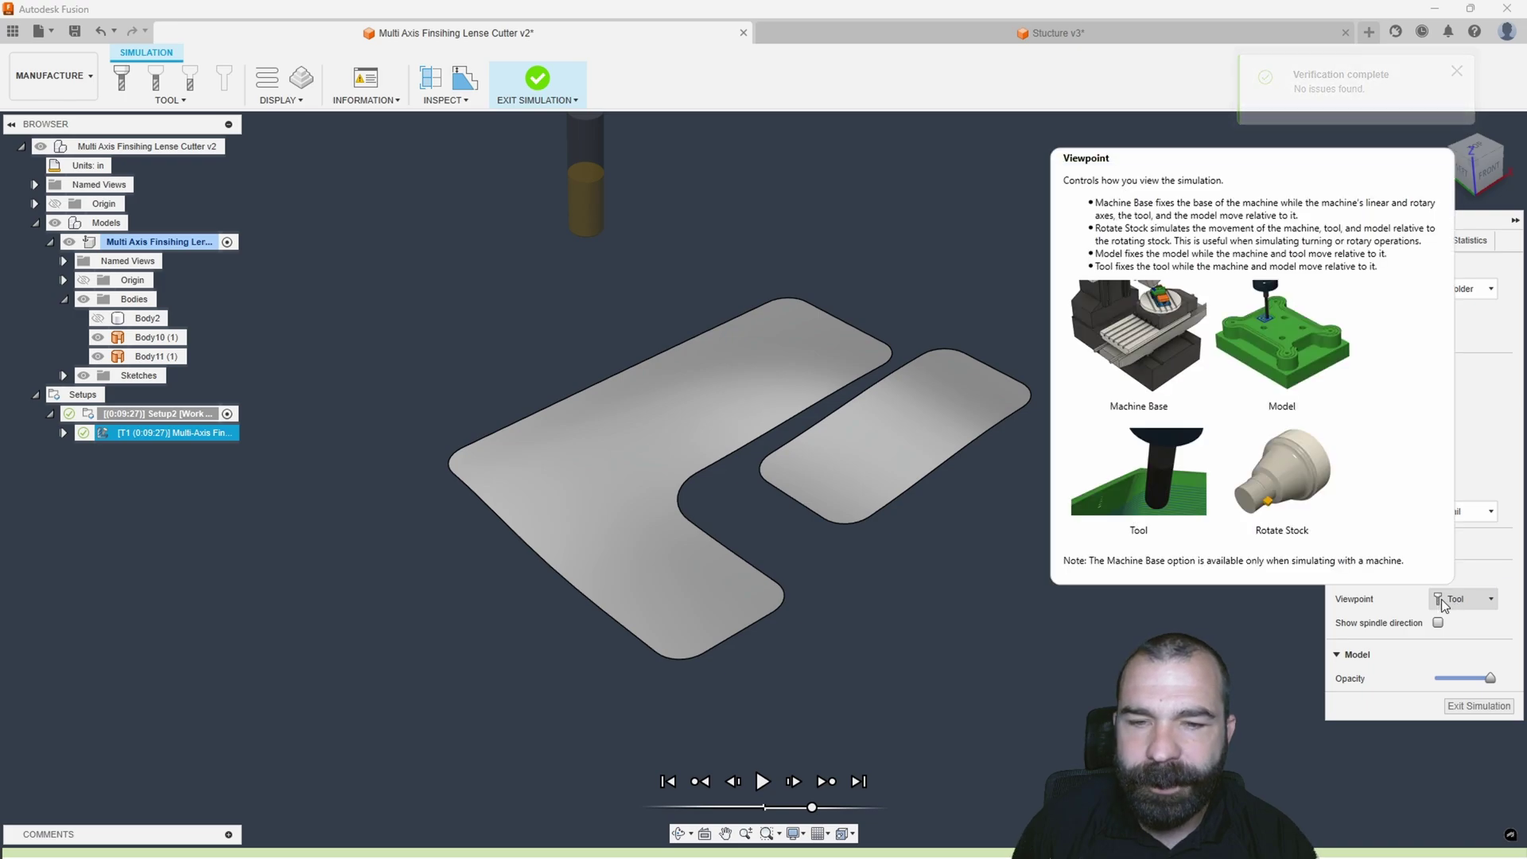
scroll(710, 413, "up", 1)
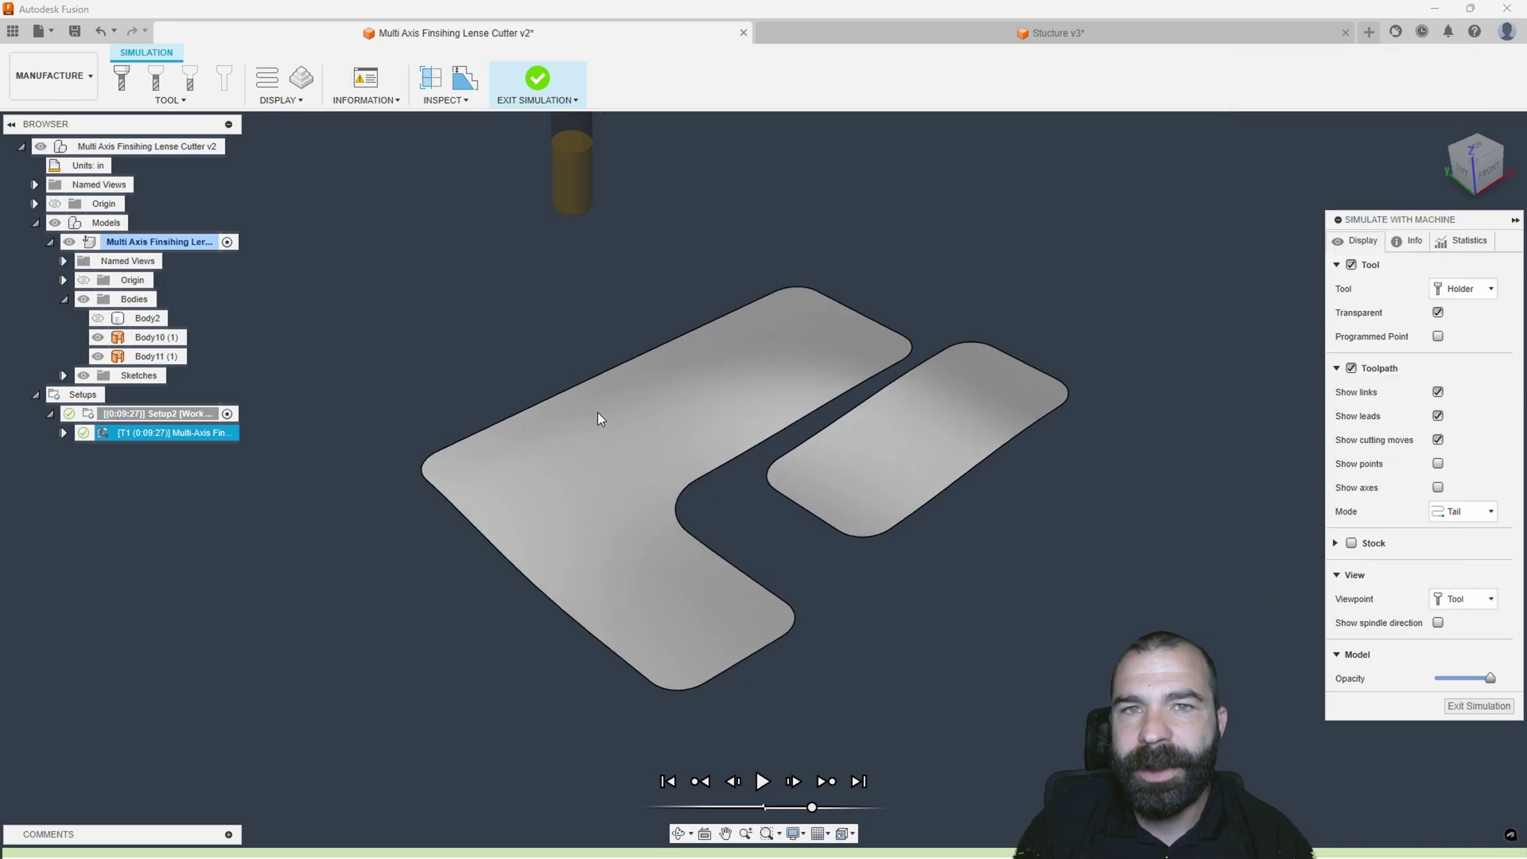
left_click(763, 782)
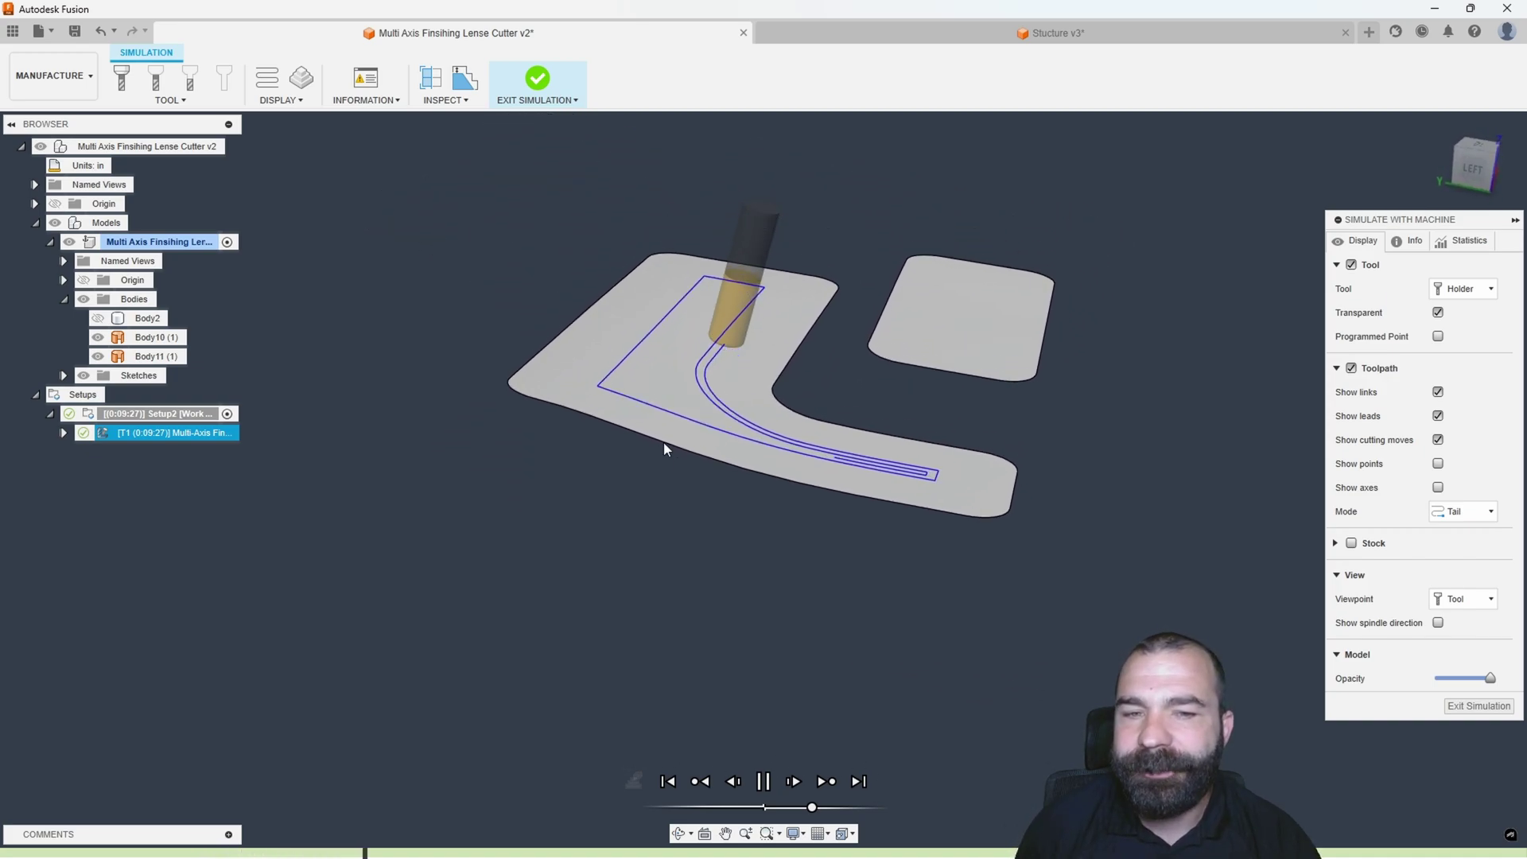
Pause the simulation and orbit and zoom to inspect the tool against the twisted floor
left_click(765, 782)
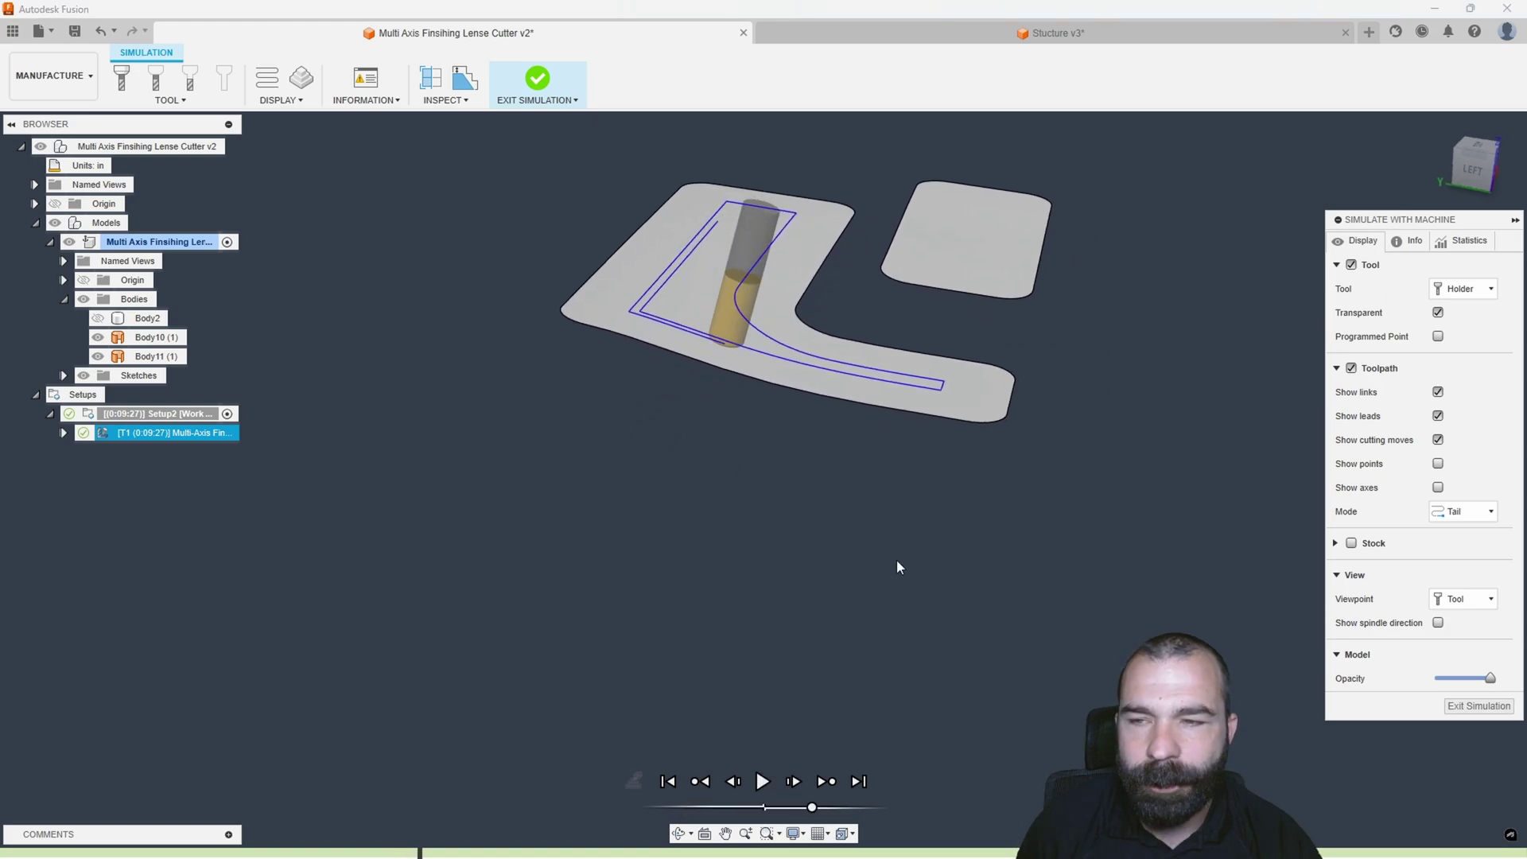
middle_click_drag(914, 250, 727, 224, "shift")
scroll(709, 318, "up", 5)
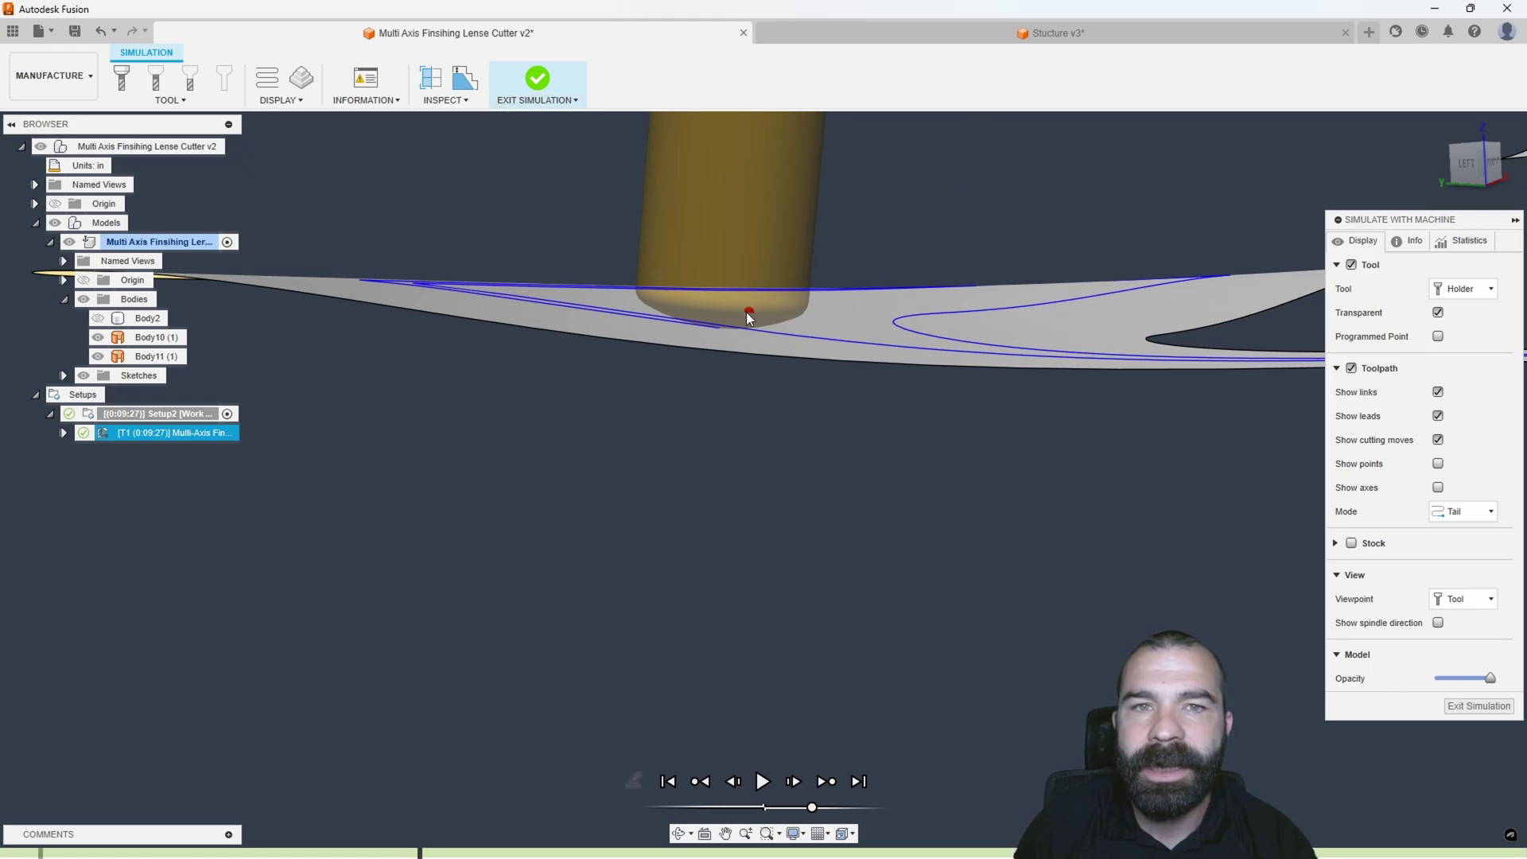
middle_click_drag(837, 351, 785, 374, "shift")
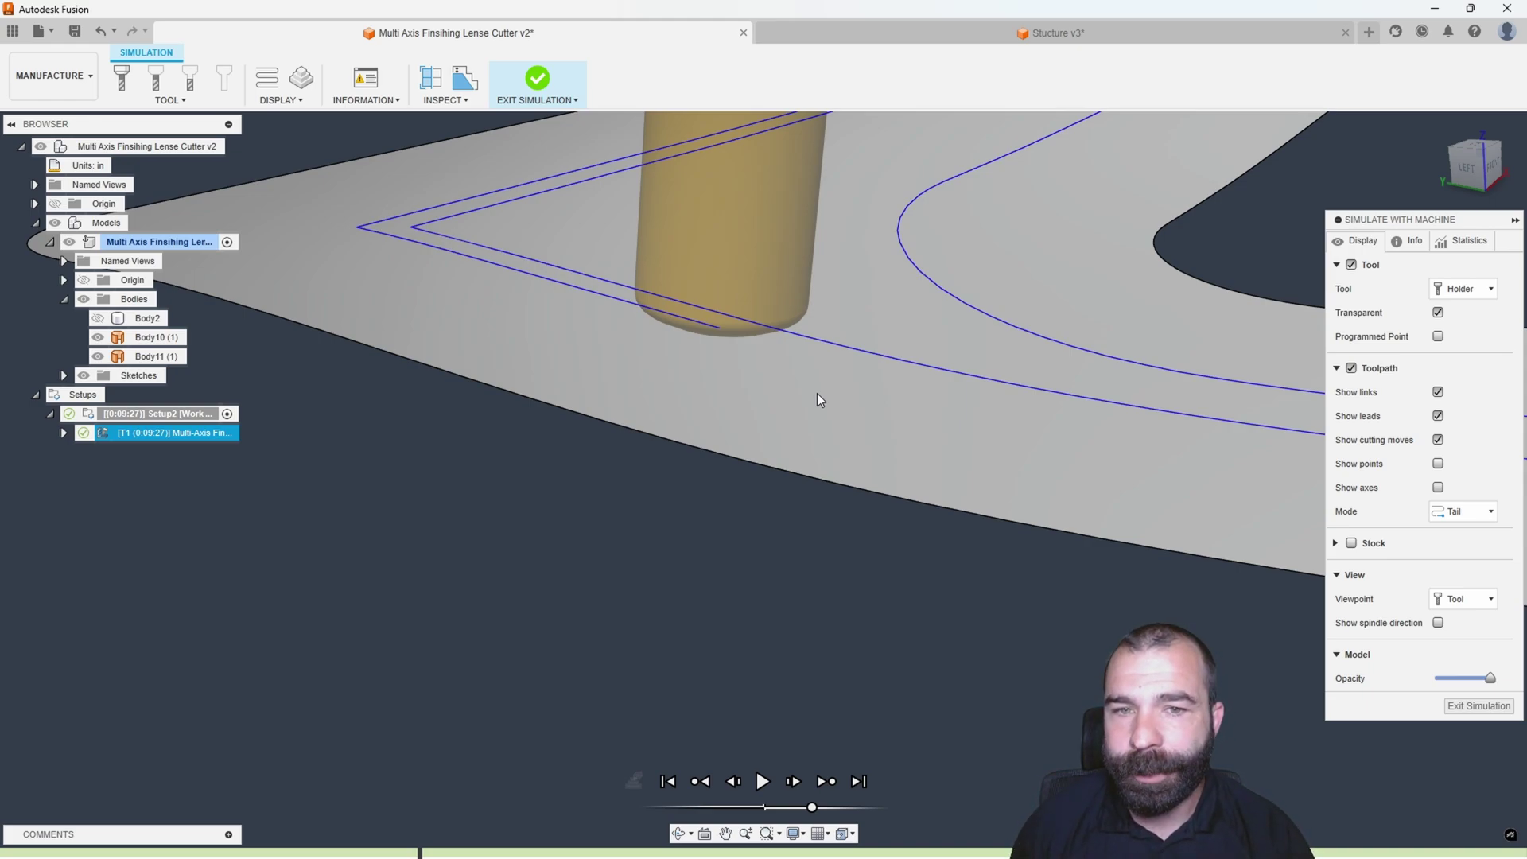
scroll(818, 393, "down", 5)
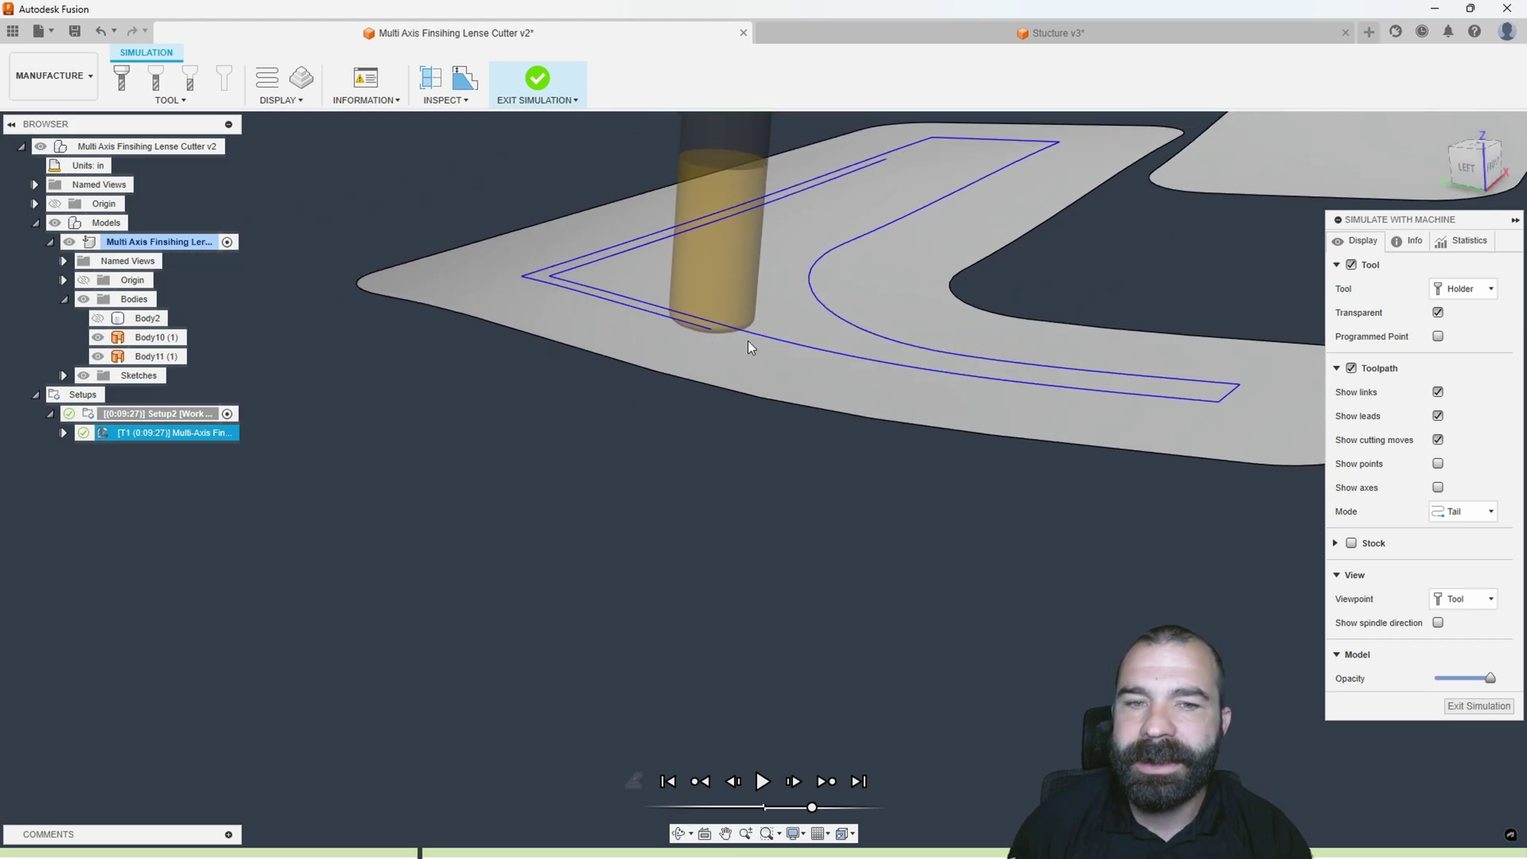
scroll(746, 340, "up", 4)
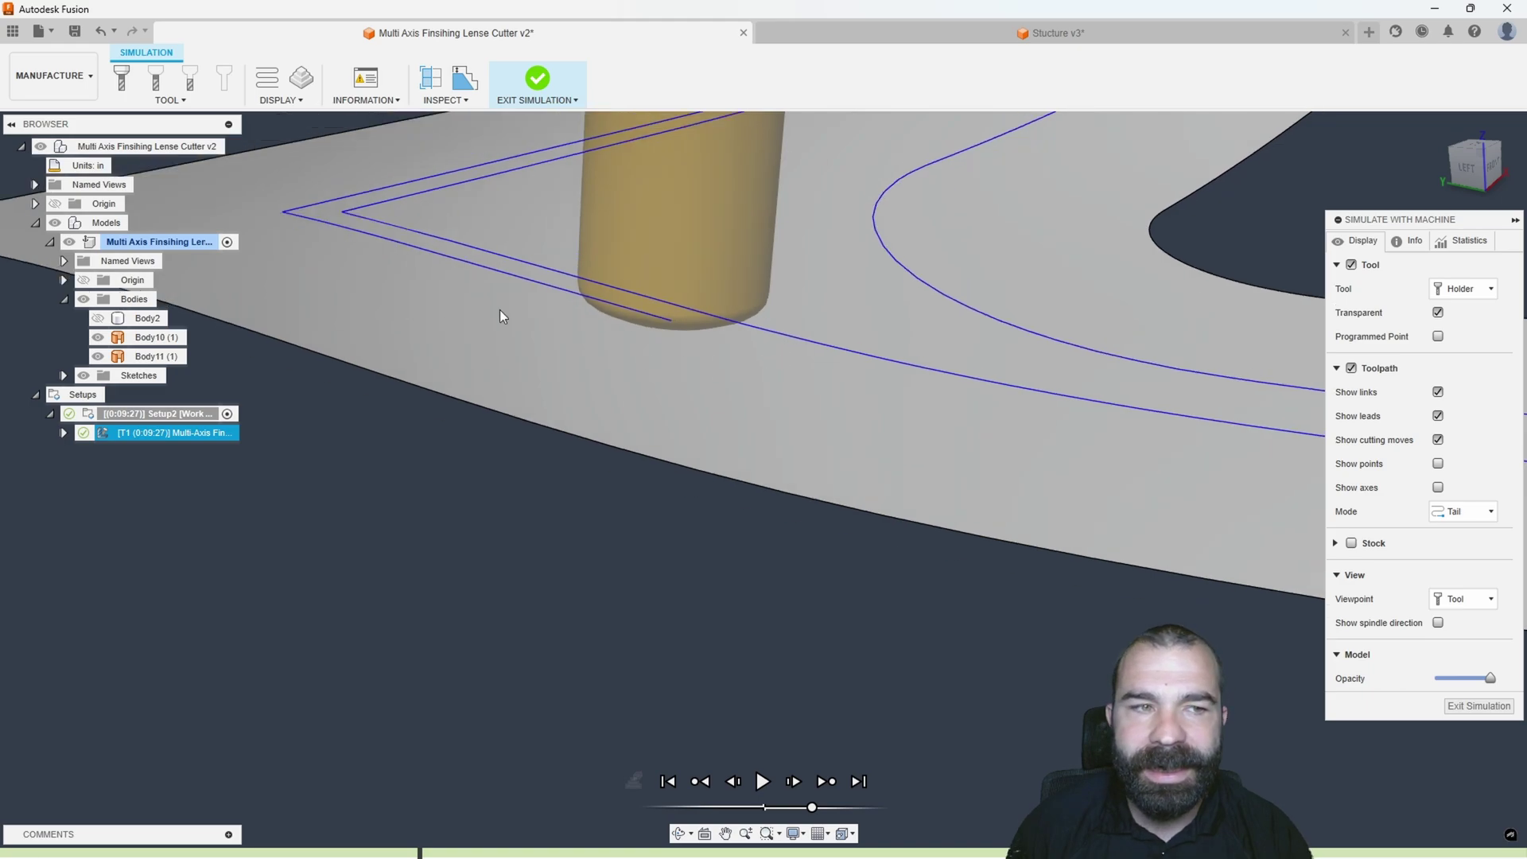
scroll(445, 294, "down", 3)
middle_click_drag(570, 302, 708, 314, "shift")
scroll(741, 322, "up", 3)
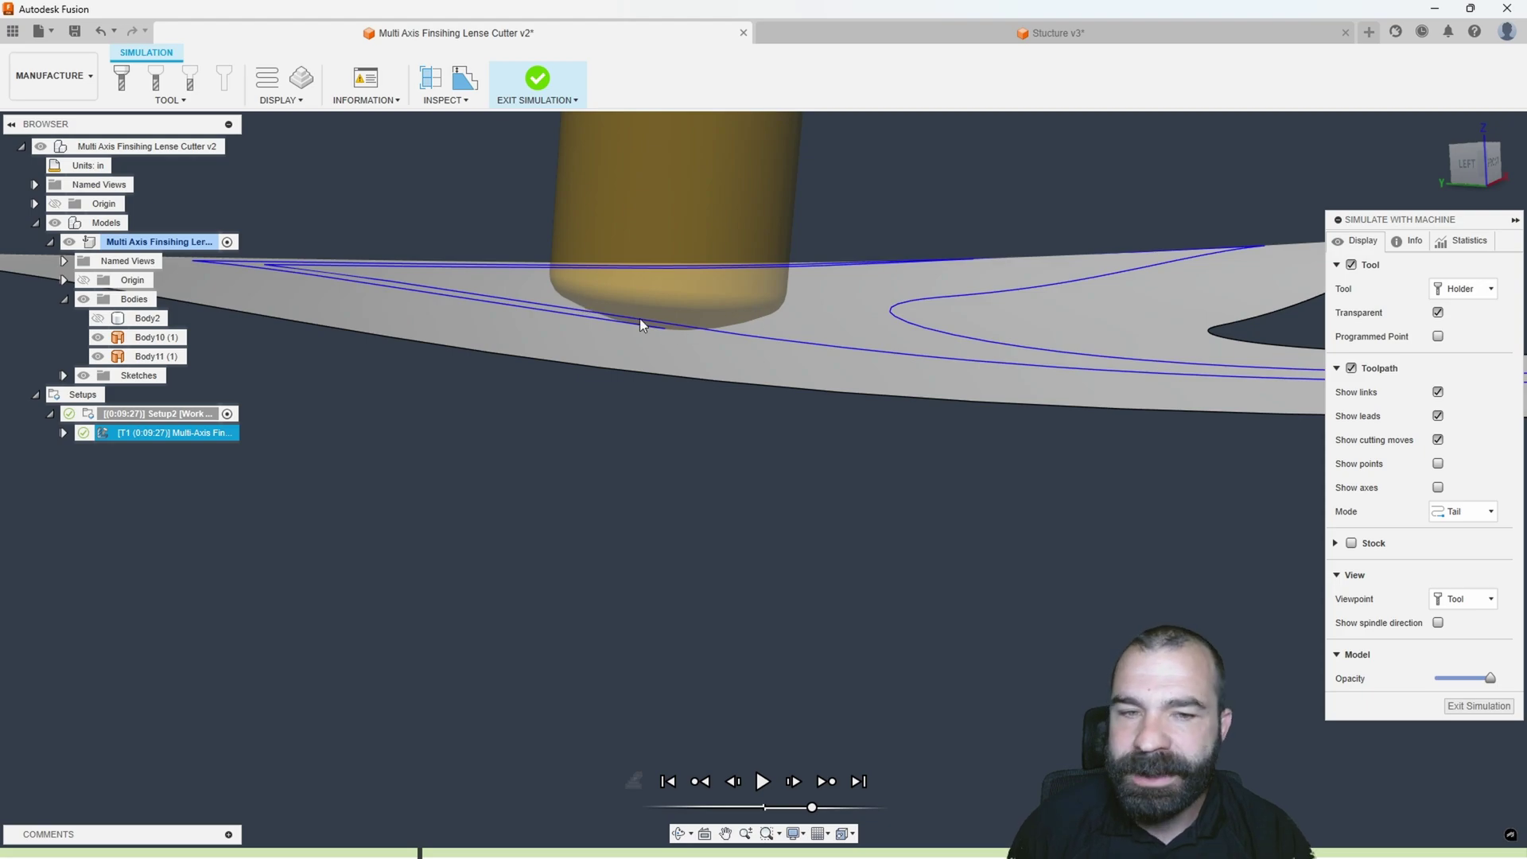
middle_click_drag(617, 310, 602, 513, "shift")
scroll(561, 461, "down", 2)
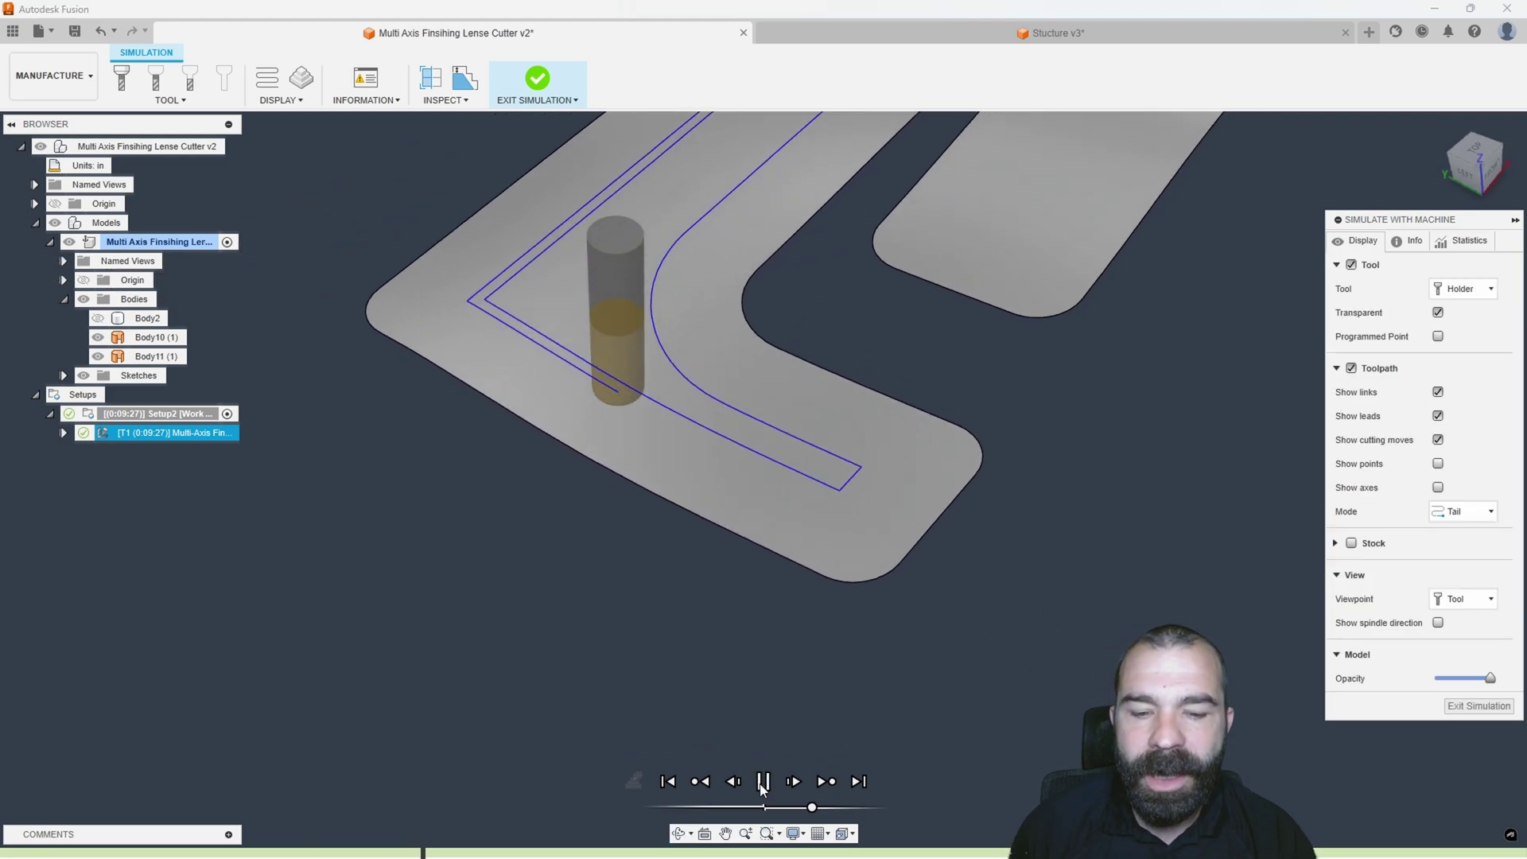
Resume playback over the whole floor plate, then pause it partway through
left_click(762, 781)
scroll(777, 743, "down", 3)
middle_click_drag(777, 743, 693, 678, "shift")
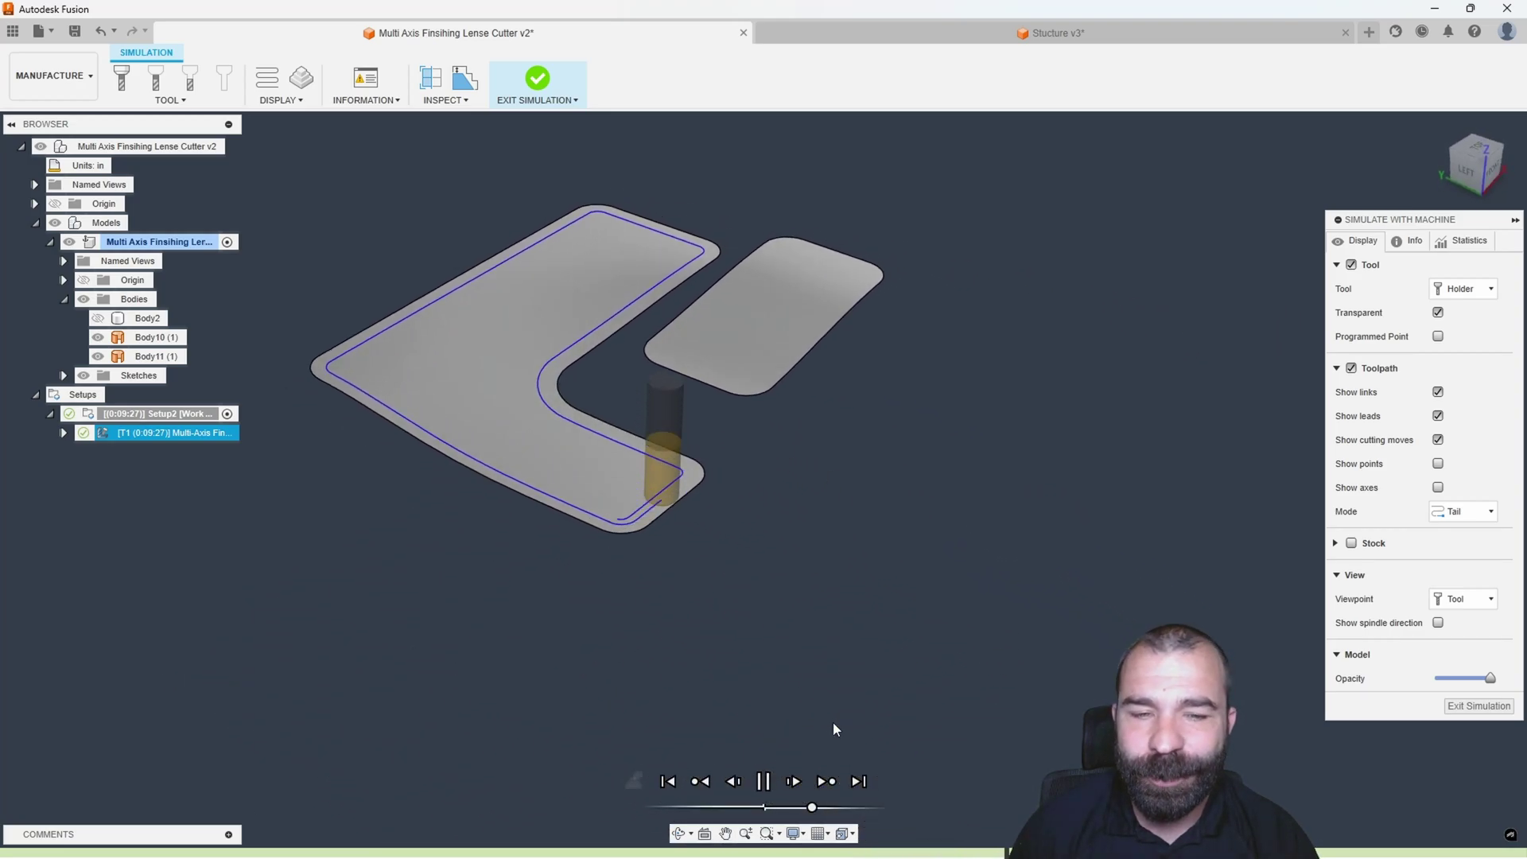
left_click(765, 783)
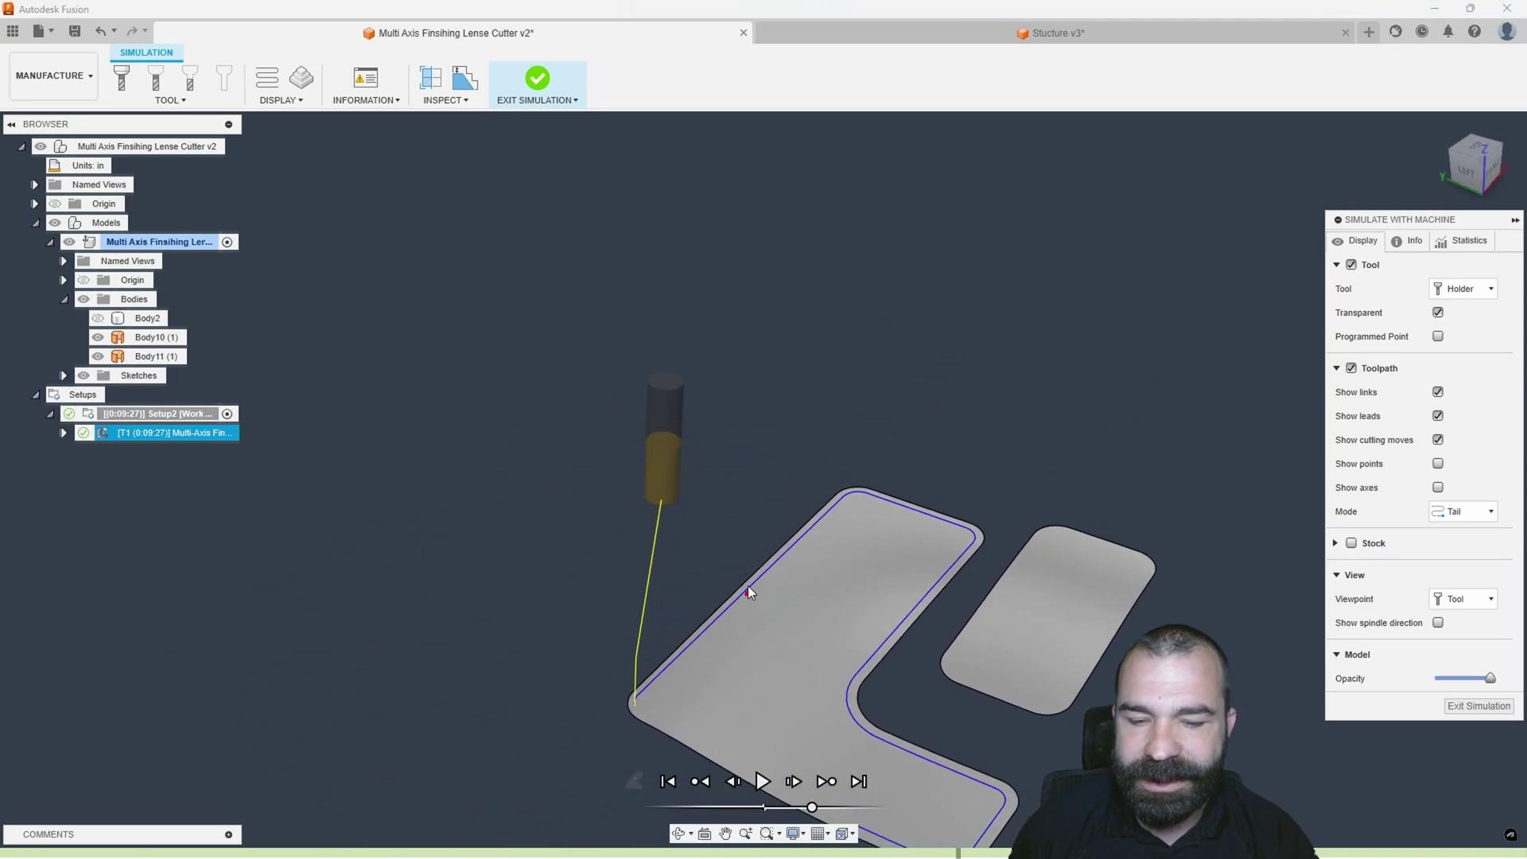
Exit the simulation and clear the body selection
scroll(743, 576, "down", 2)
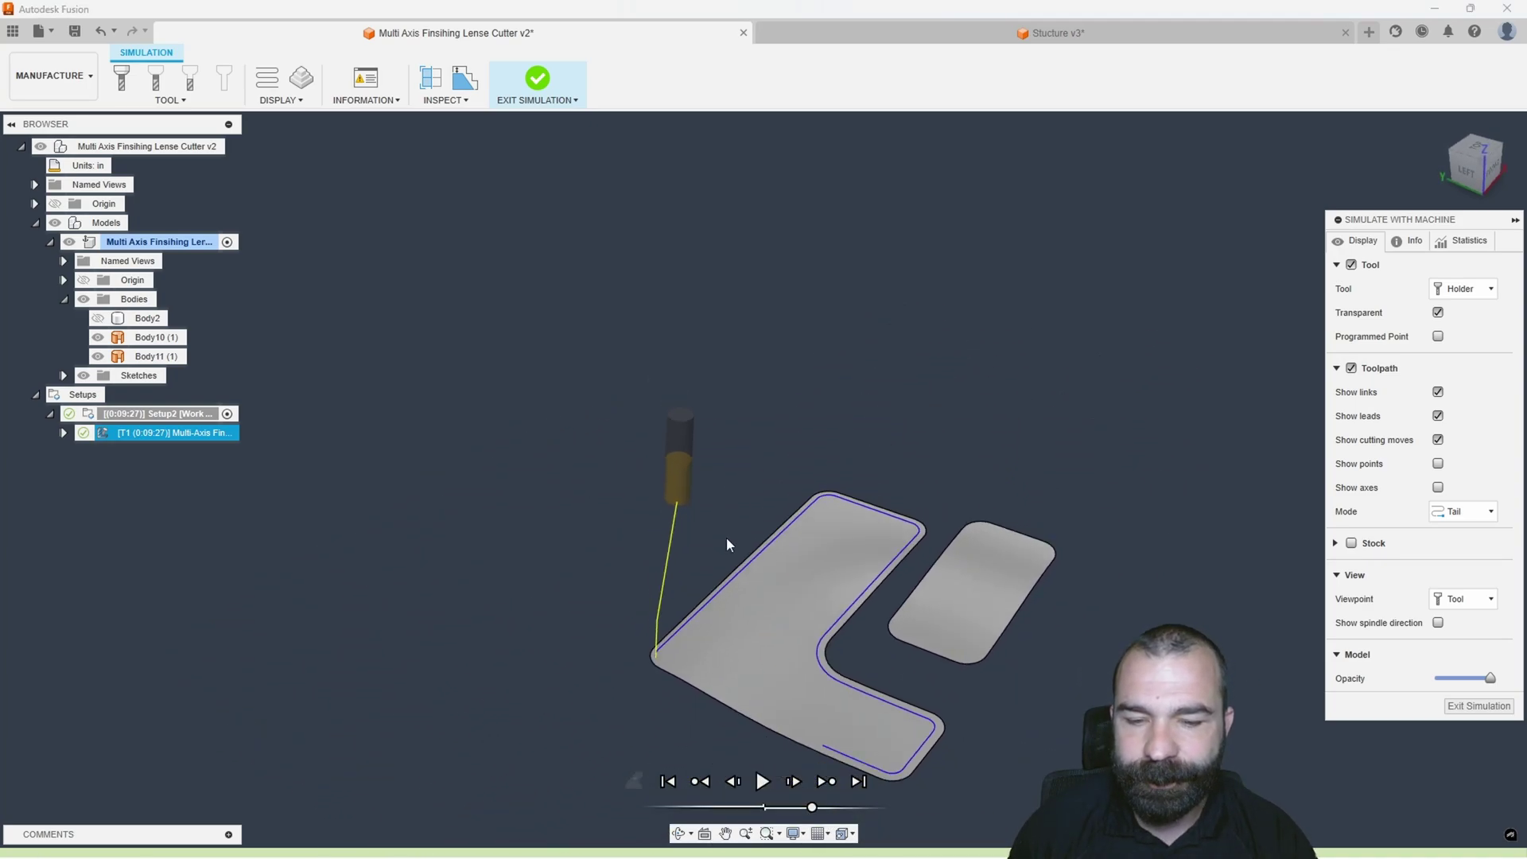
left_click(1477, 706)
scroll(711, 609, "up", 3)
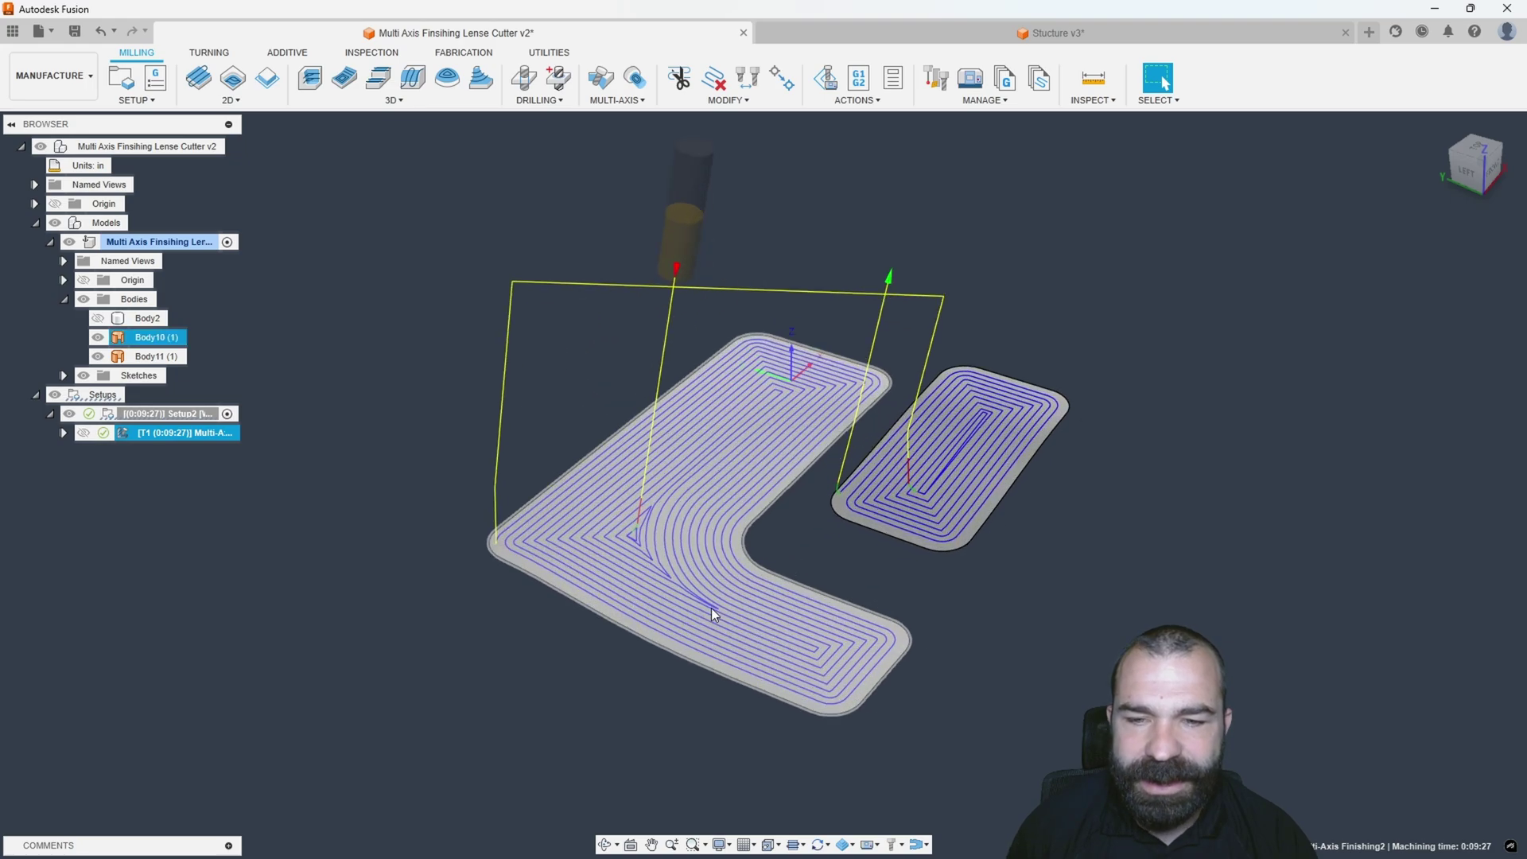
left_click(437, 697)
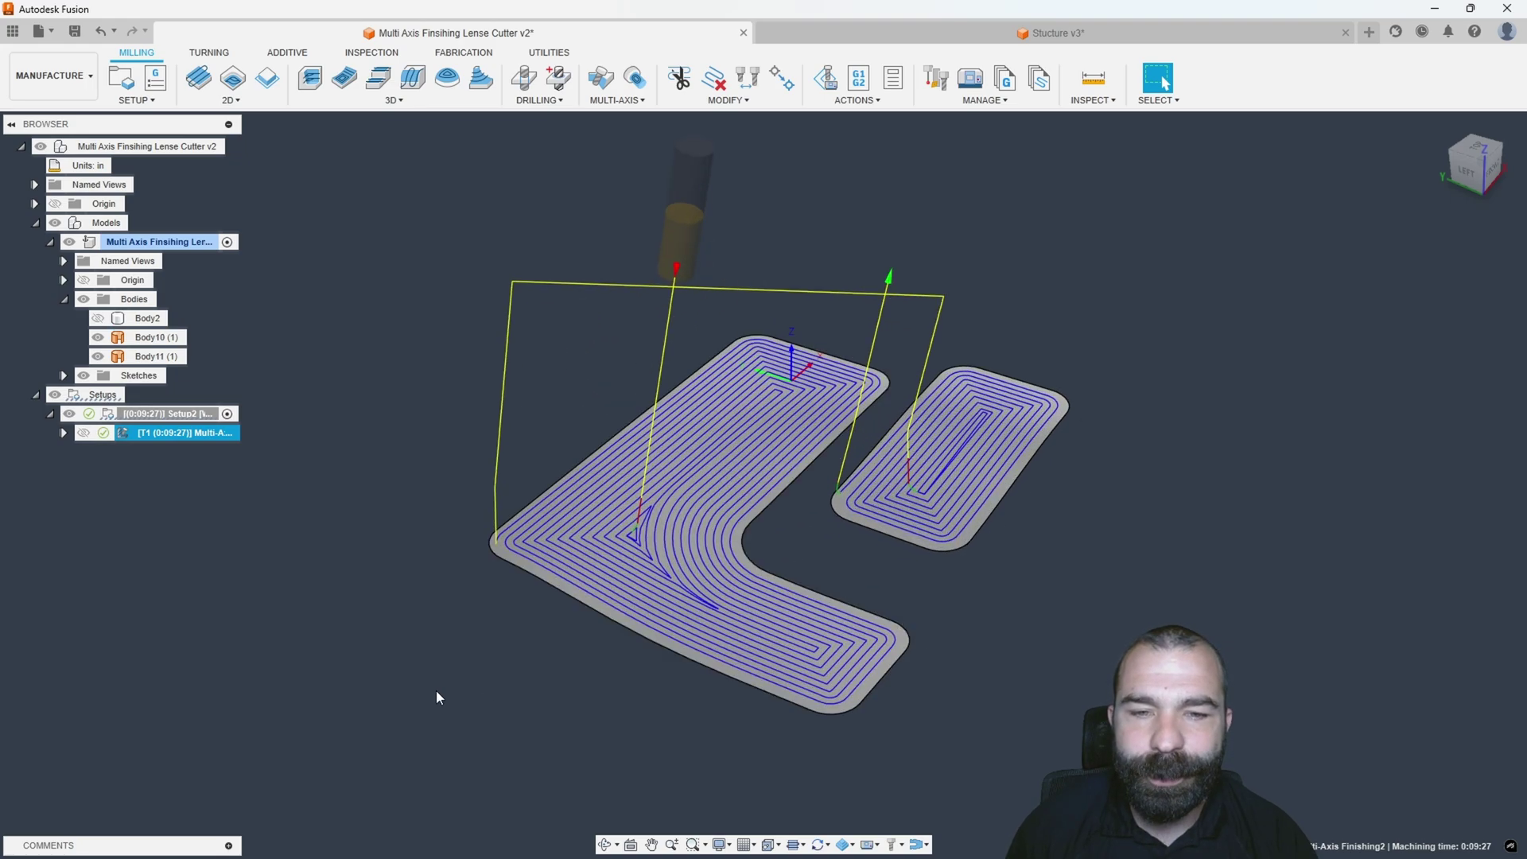
Set the finishing tool axis to Lead and contact point with 60% maximum height, and regenerate
double_click(121, 432)
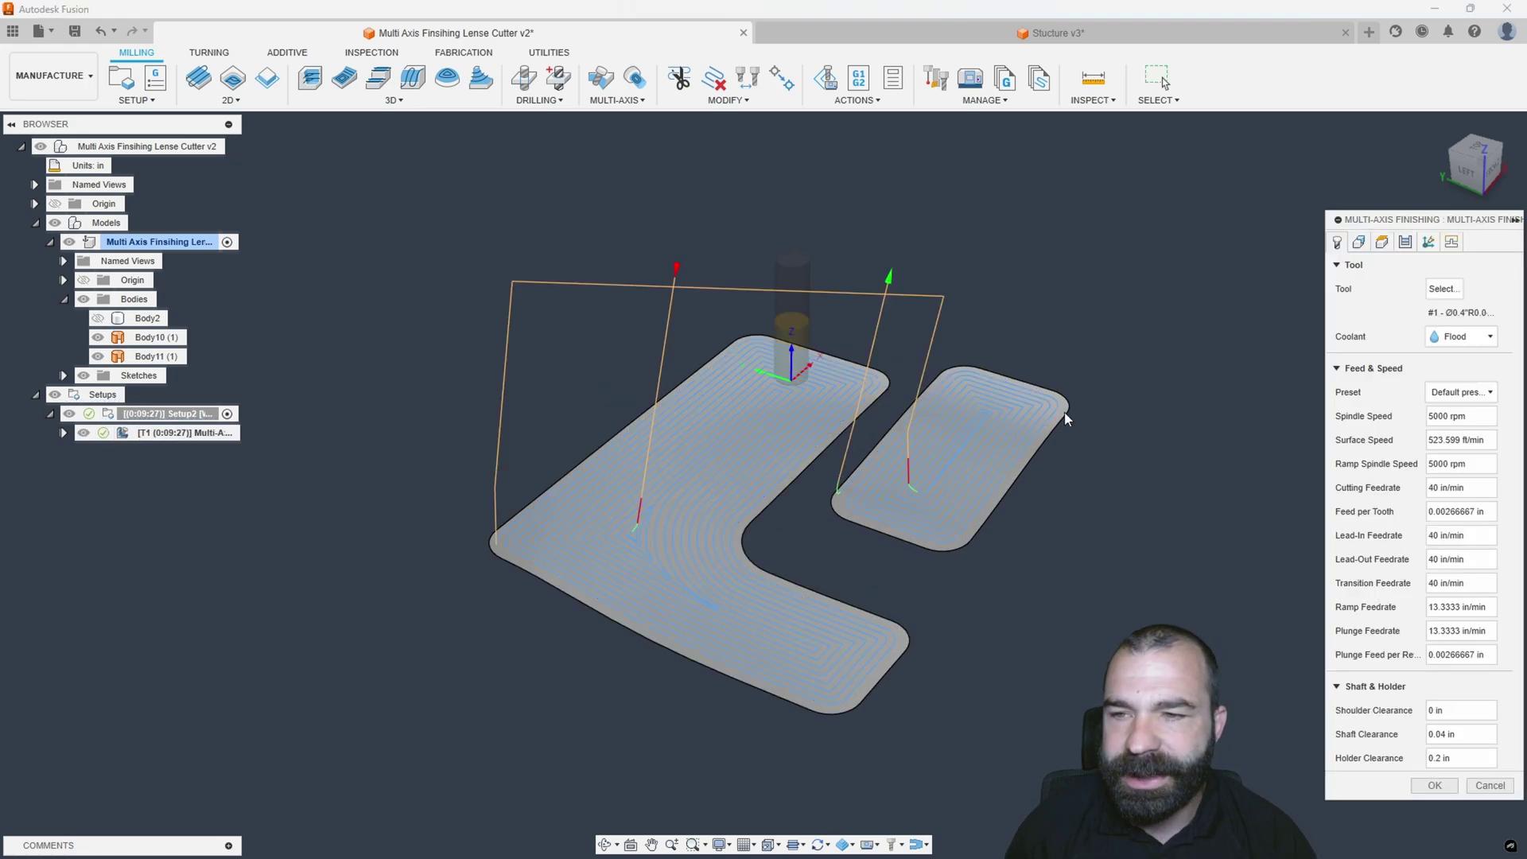
left_click(1428, 242)
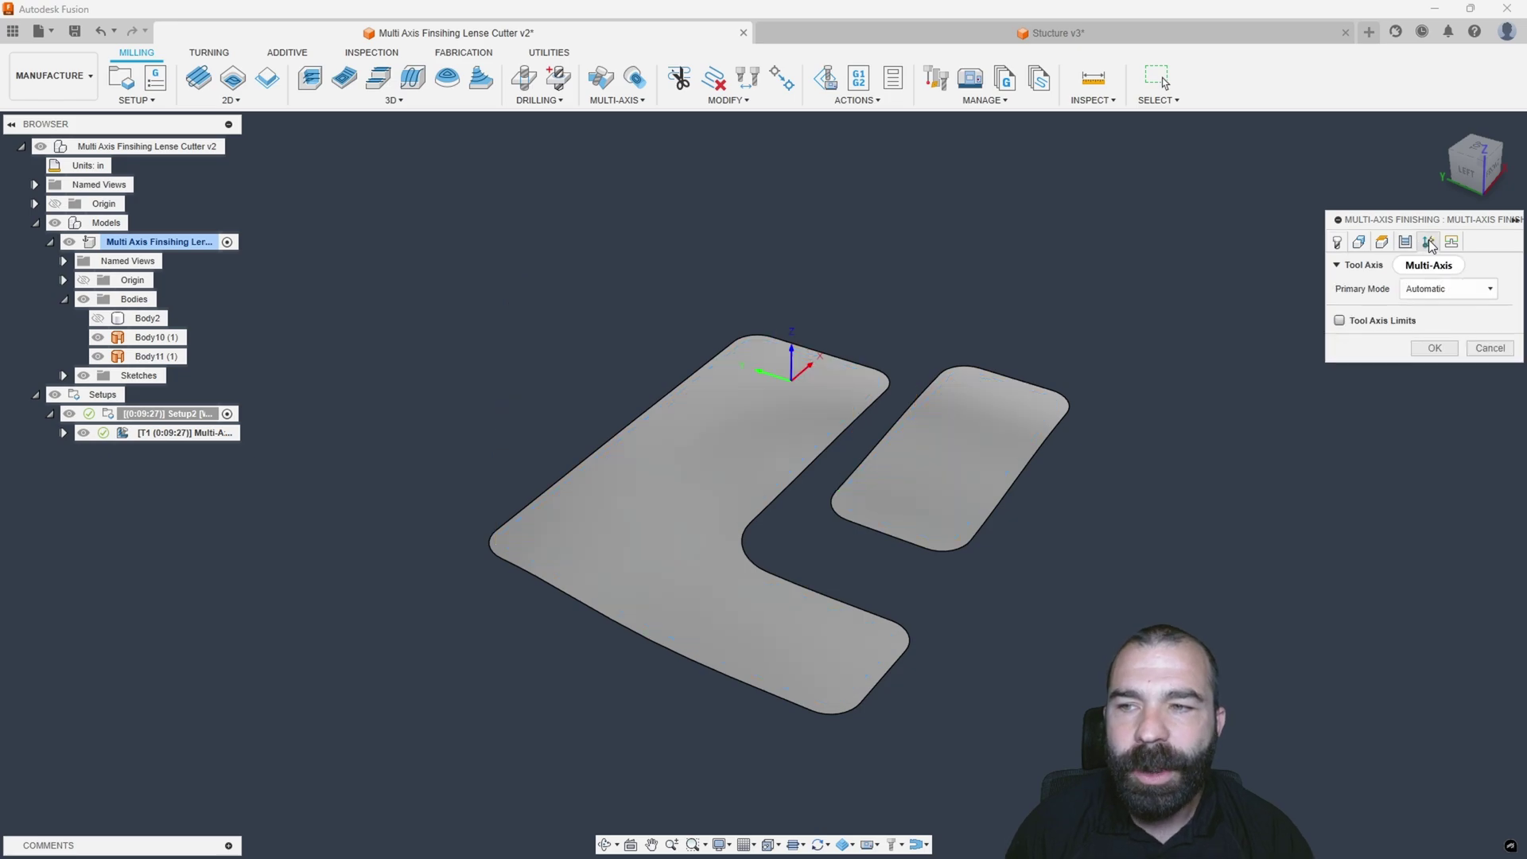
left_click(1420, 294)
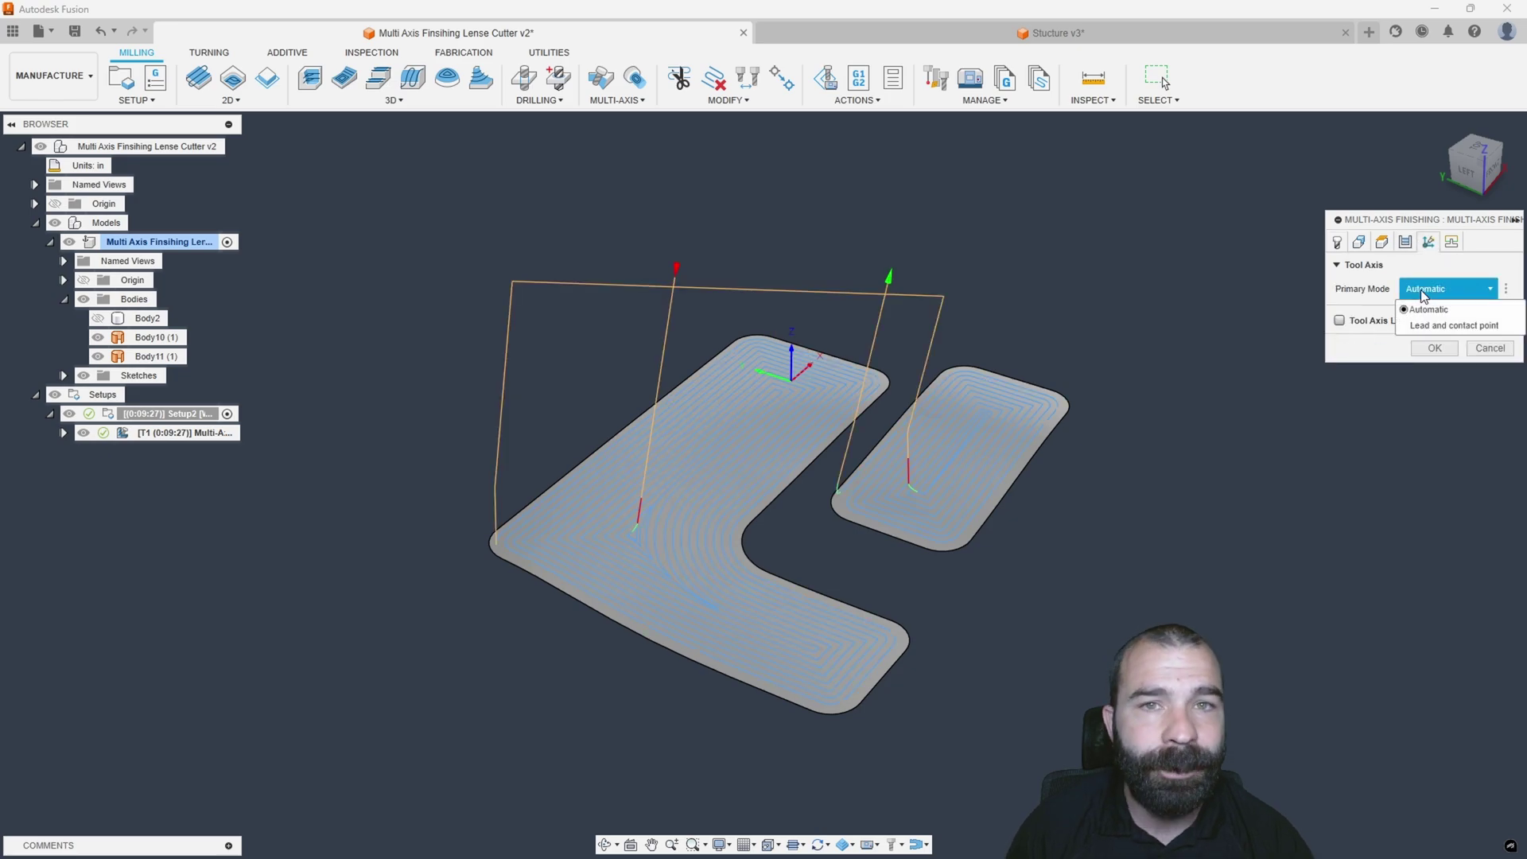
left_click(1454, 326)
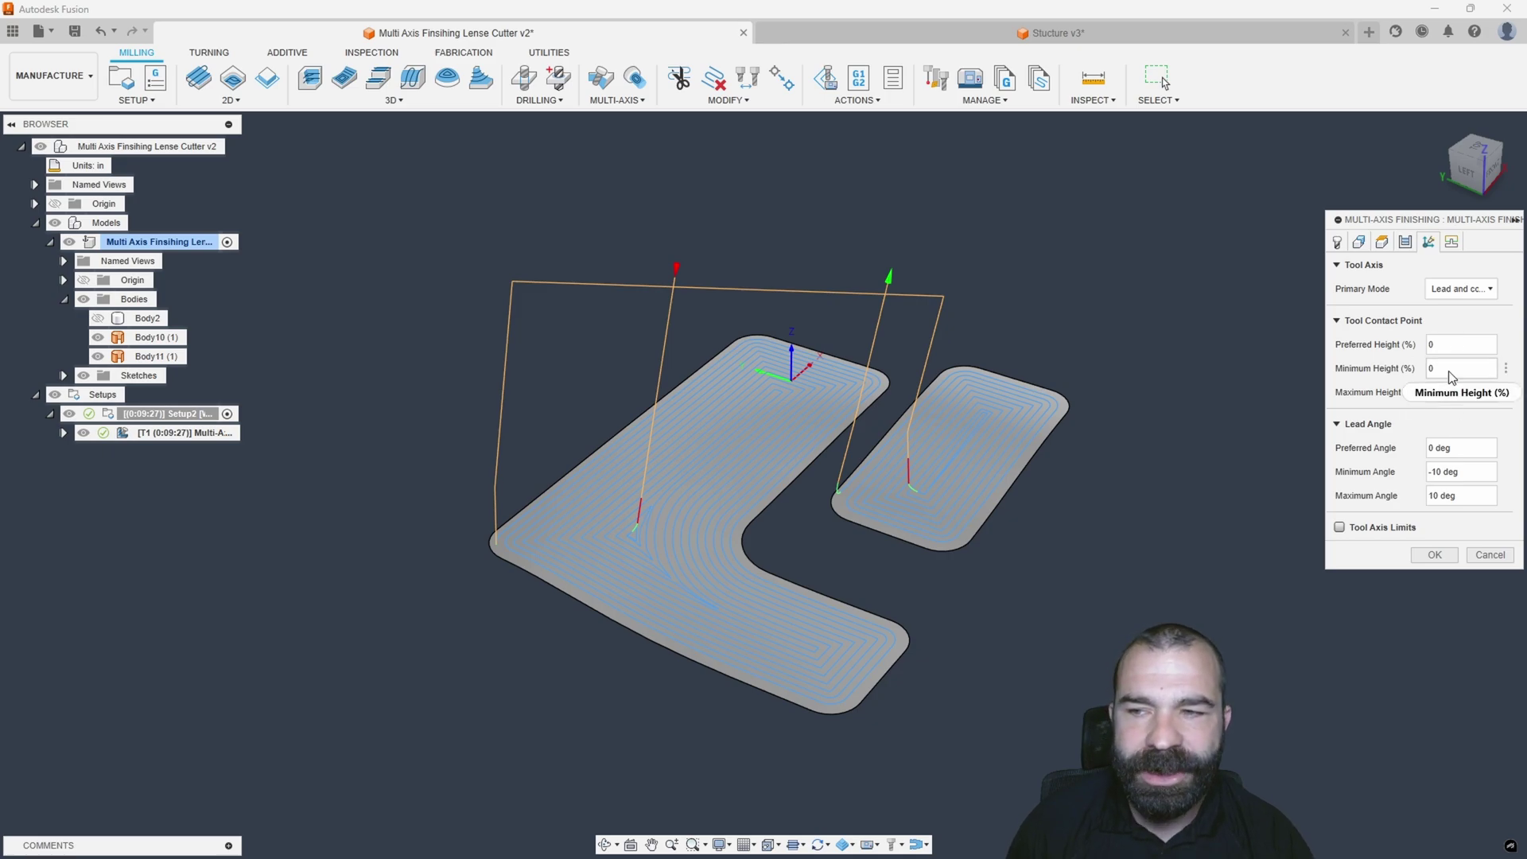
mouse_move(1449, 377)
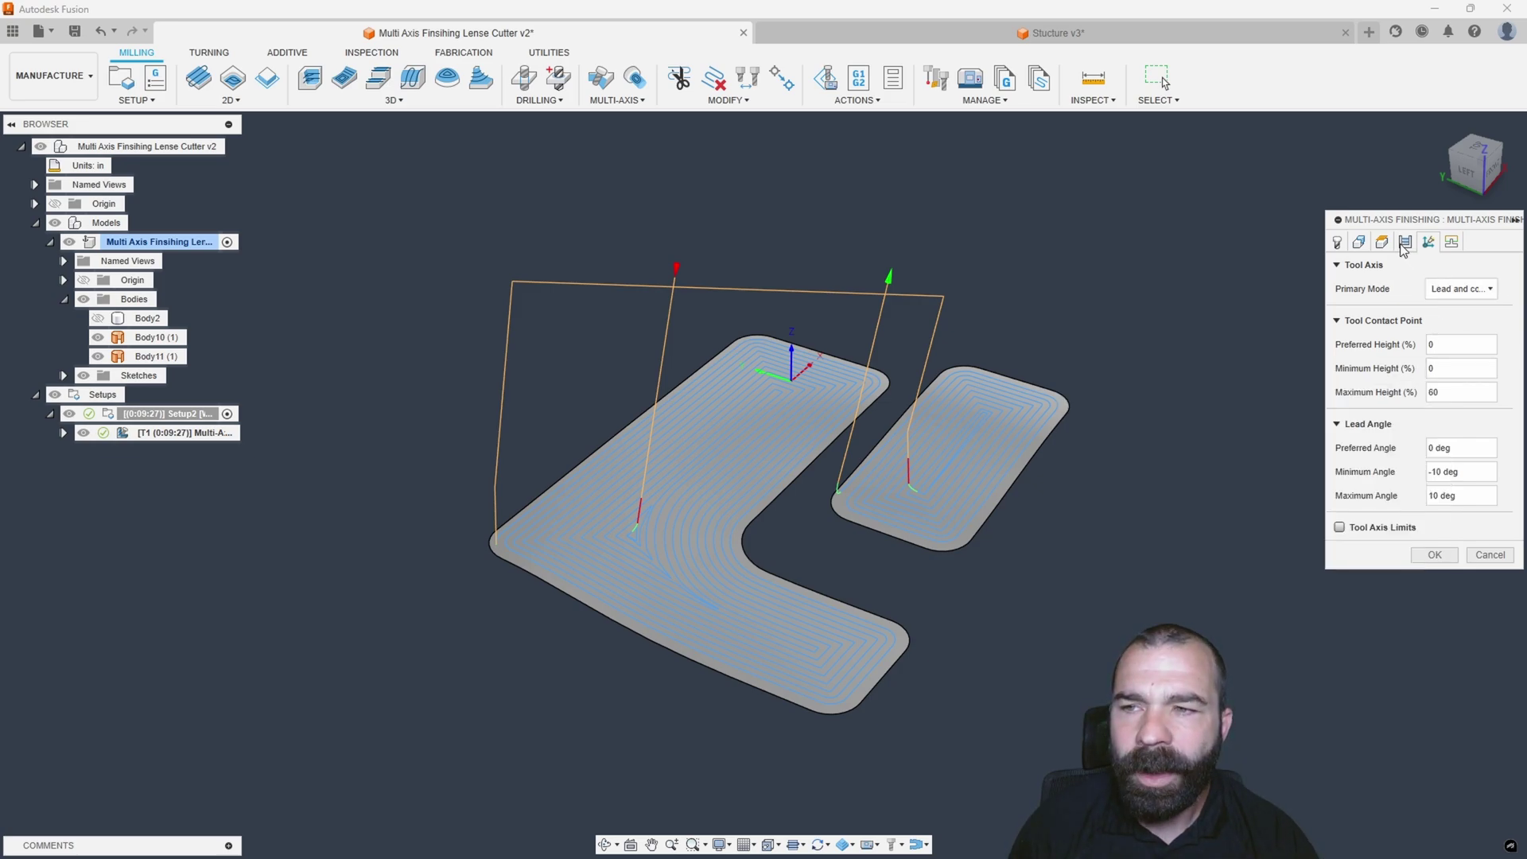
left_click(1437, 556)
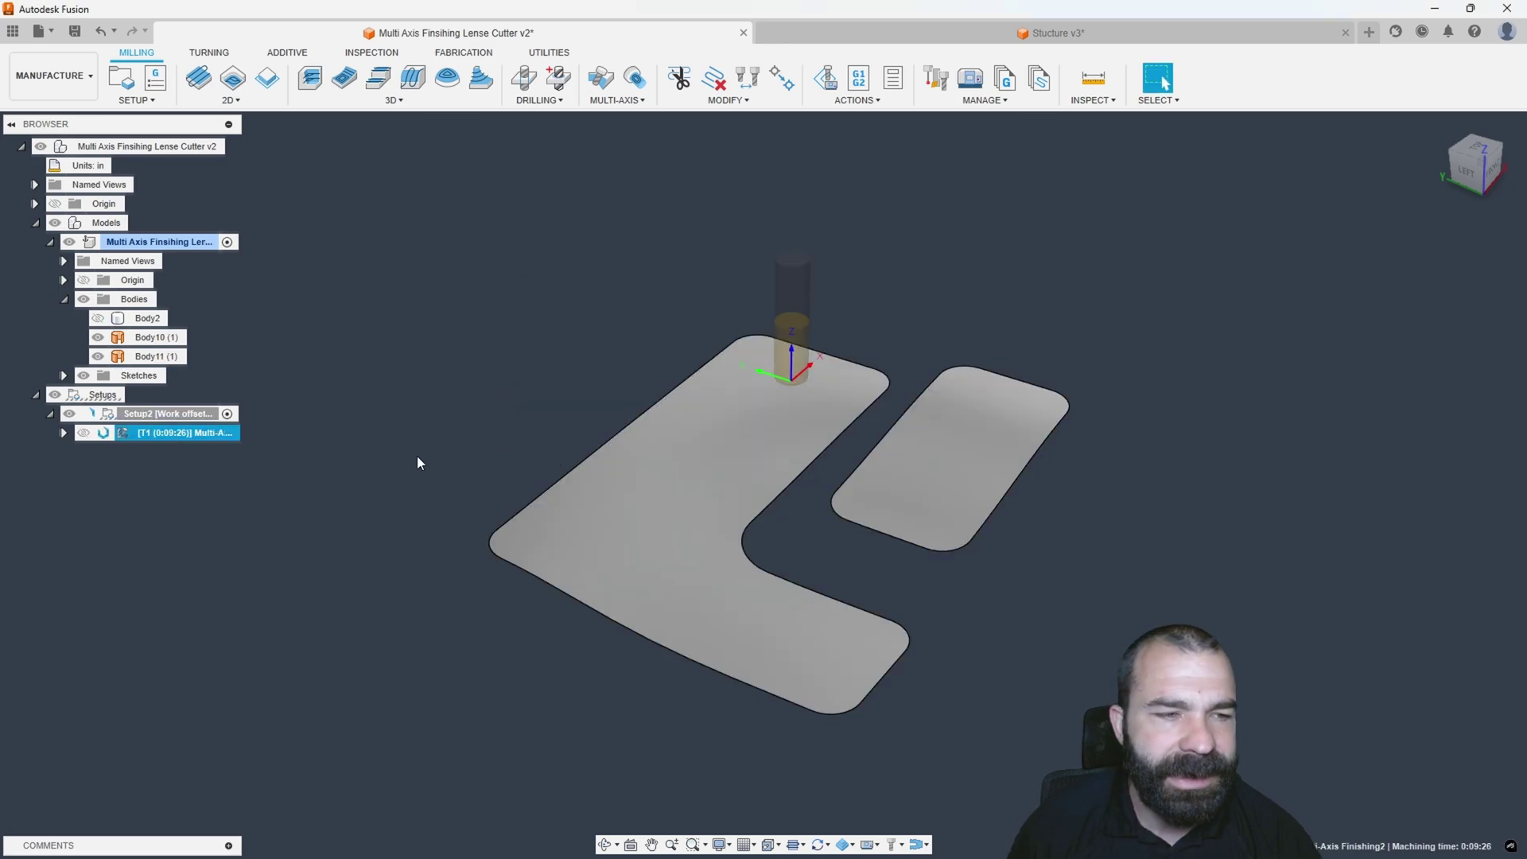
Regenerate the Multi-Axis Finishing toolpath from its Passes settings
double_click(119, 433)
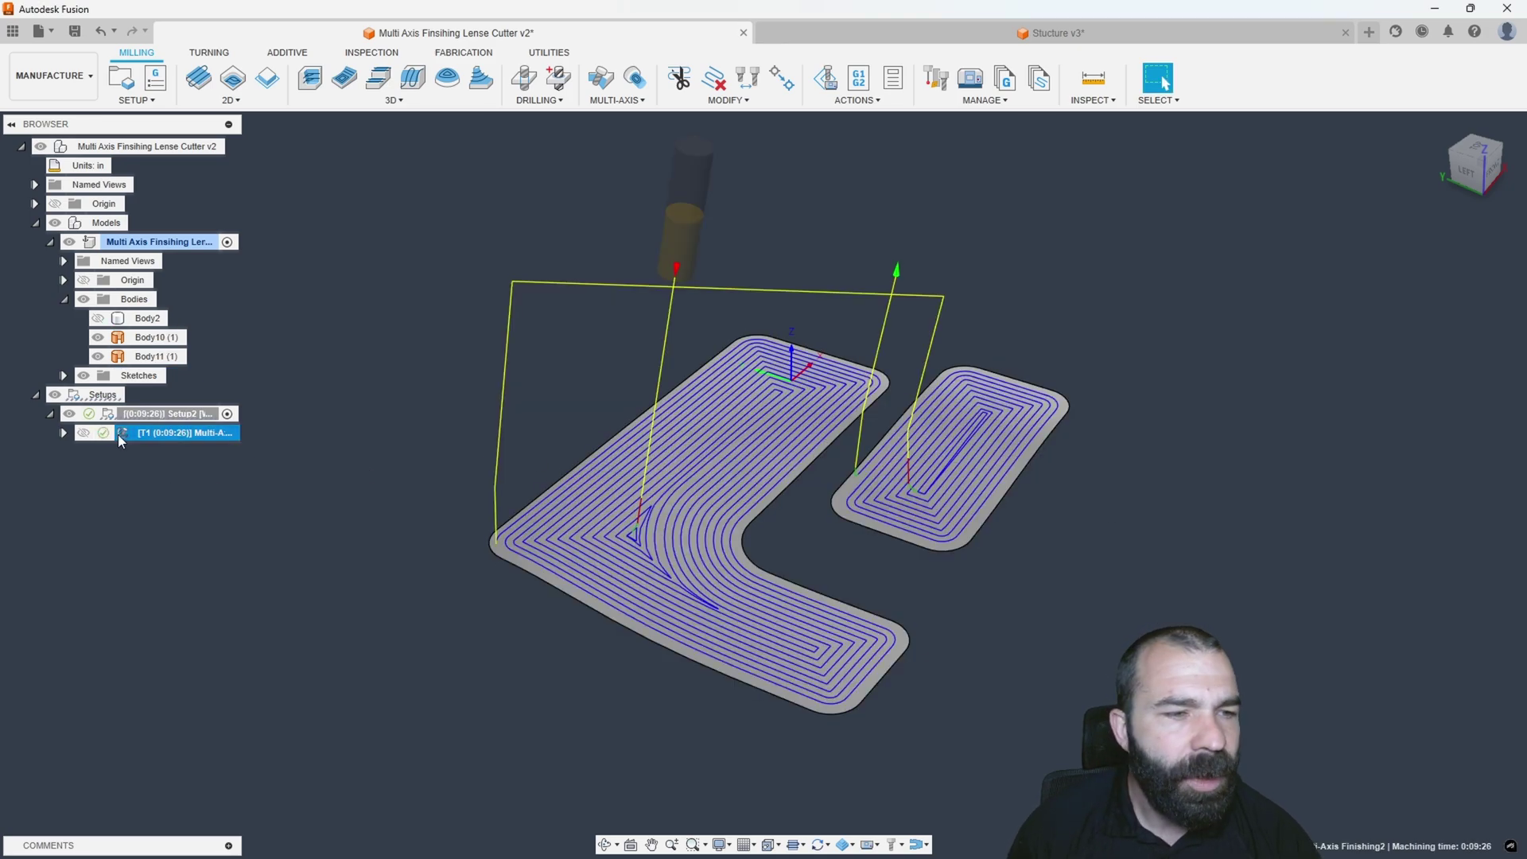
left_click(1359, 243)
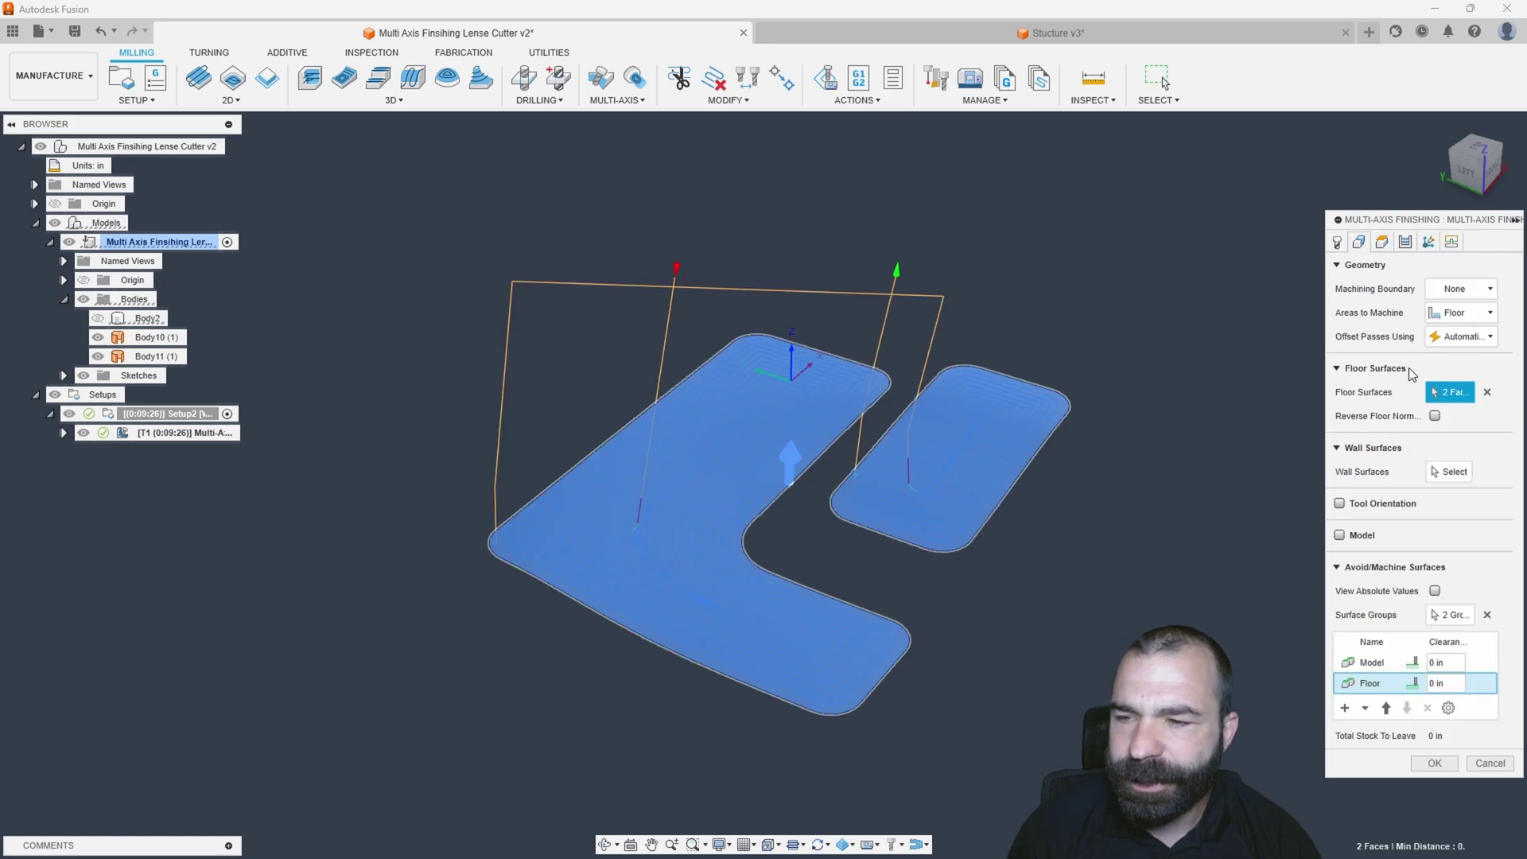
left_click(1408, 244)
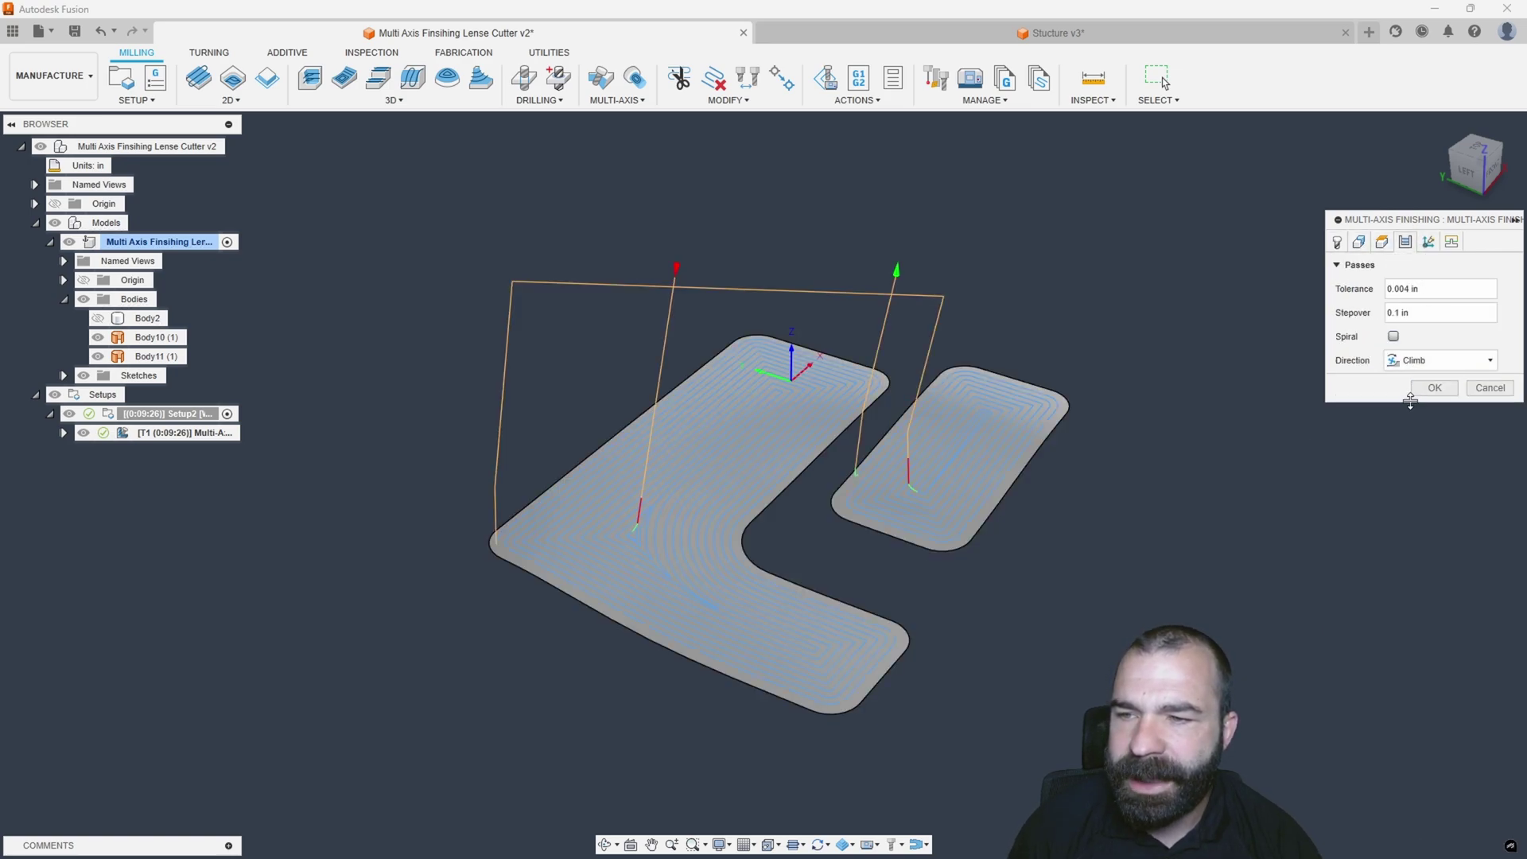
left_click(1435, 389)
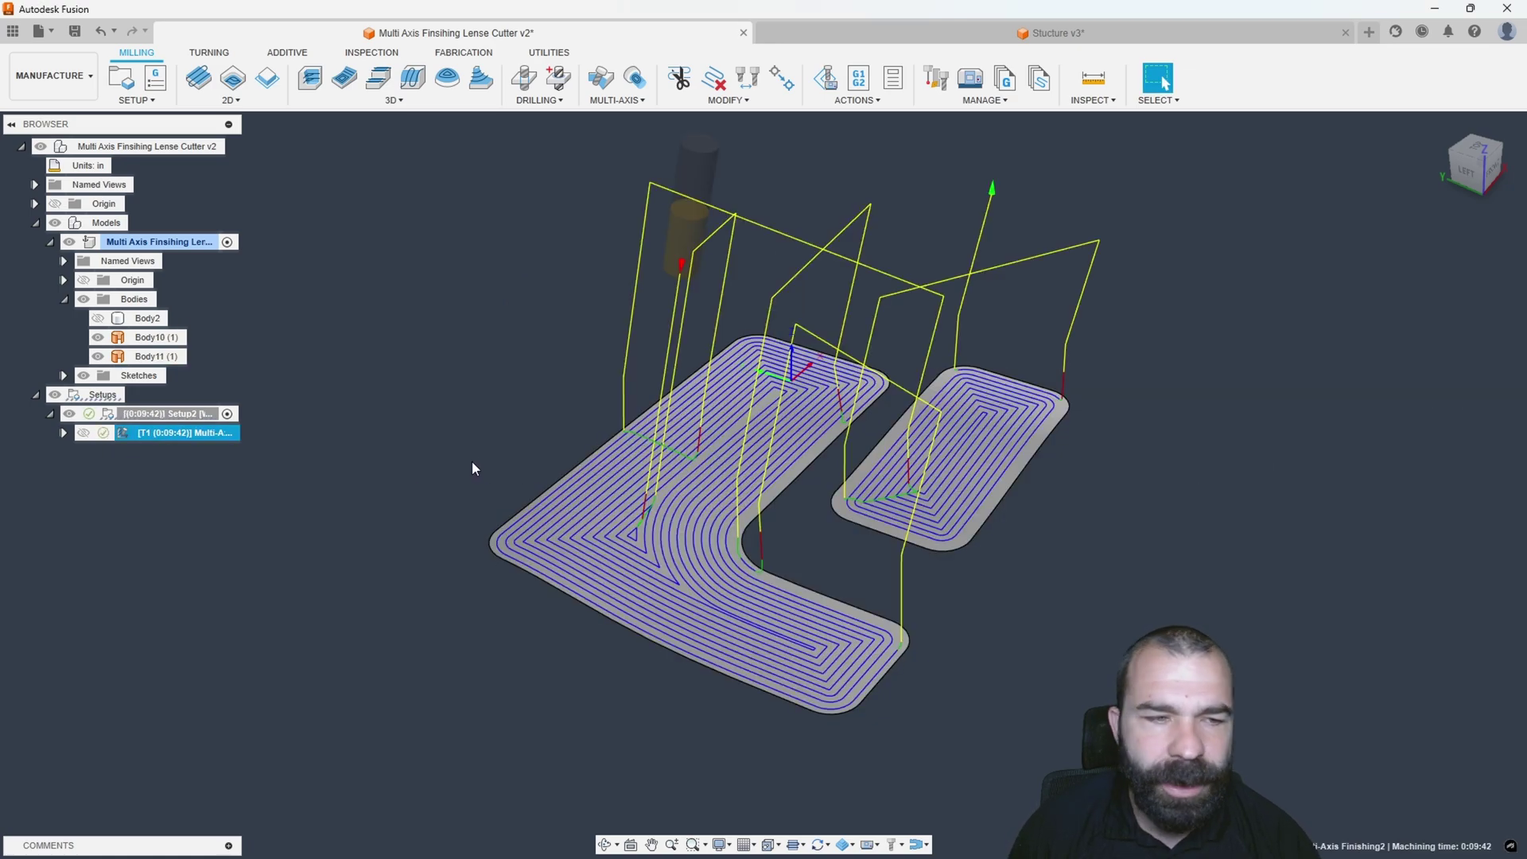
Copy Setup2 from the browser for reuse in another document
right_click(137, 413)
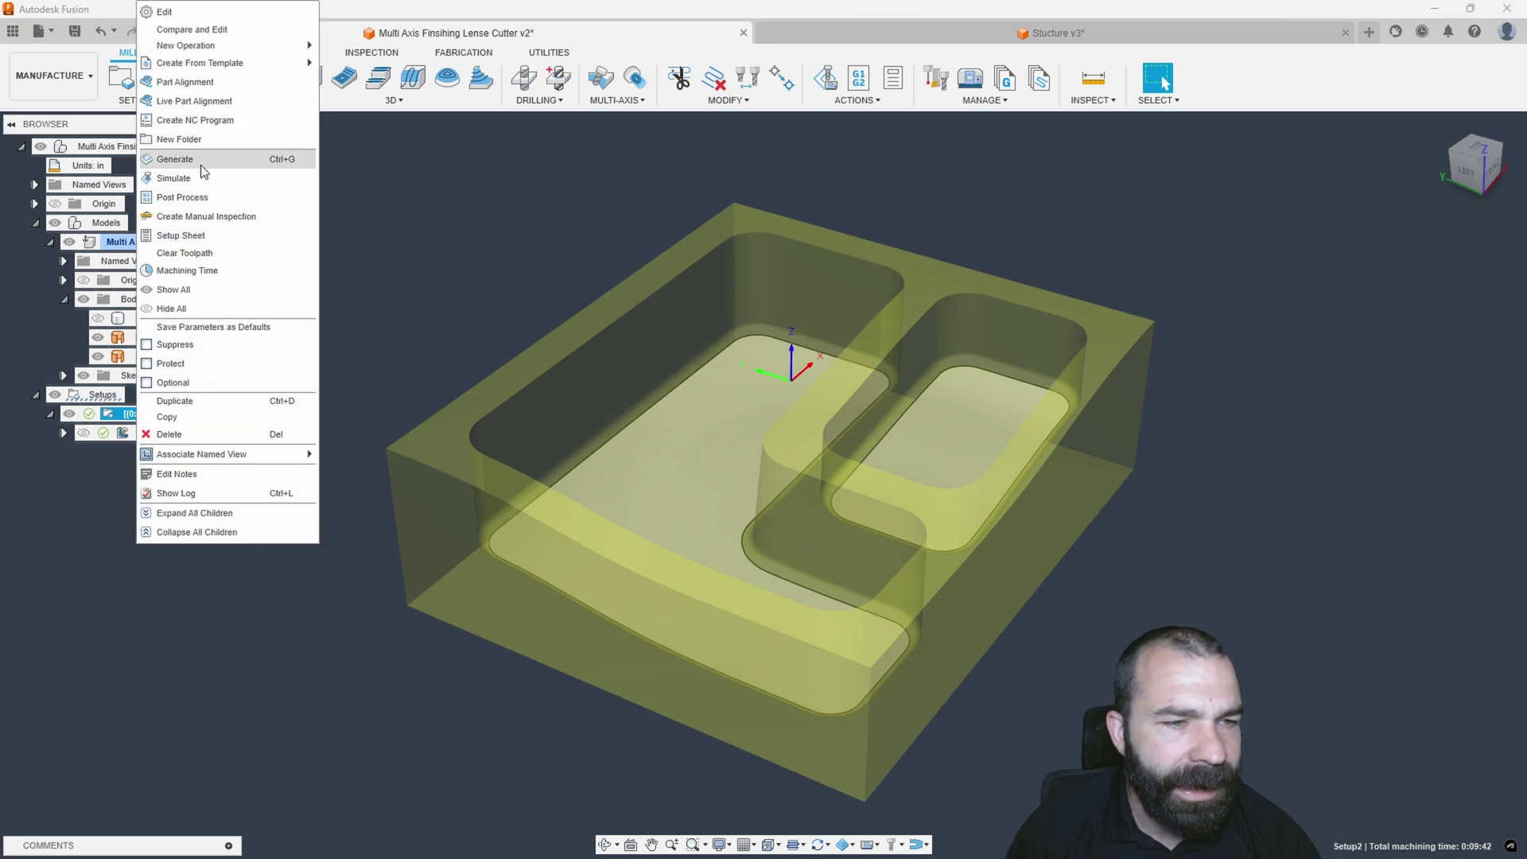
left_click(226, 421)
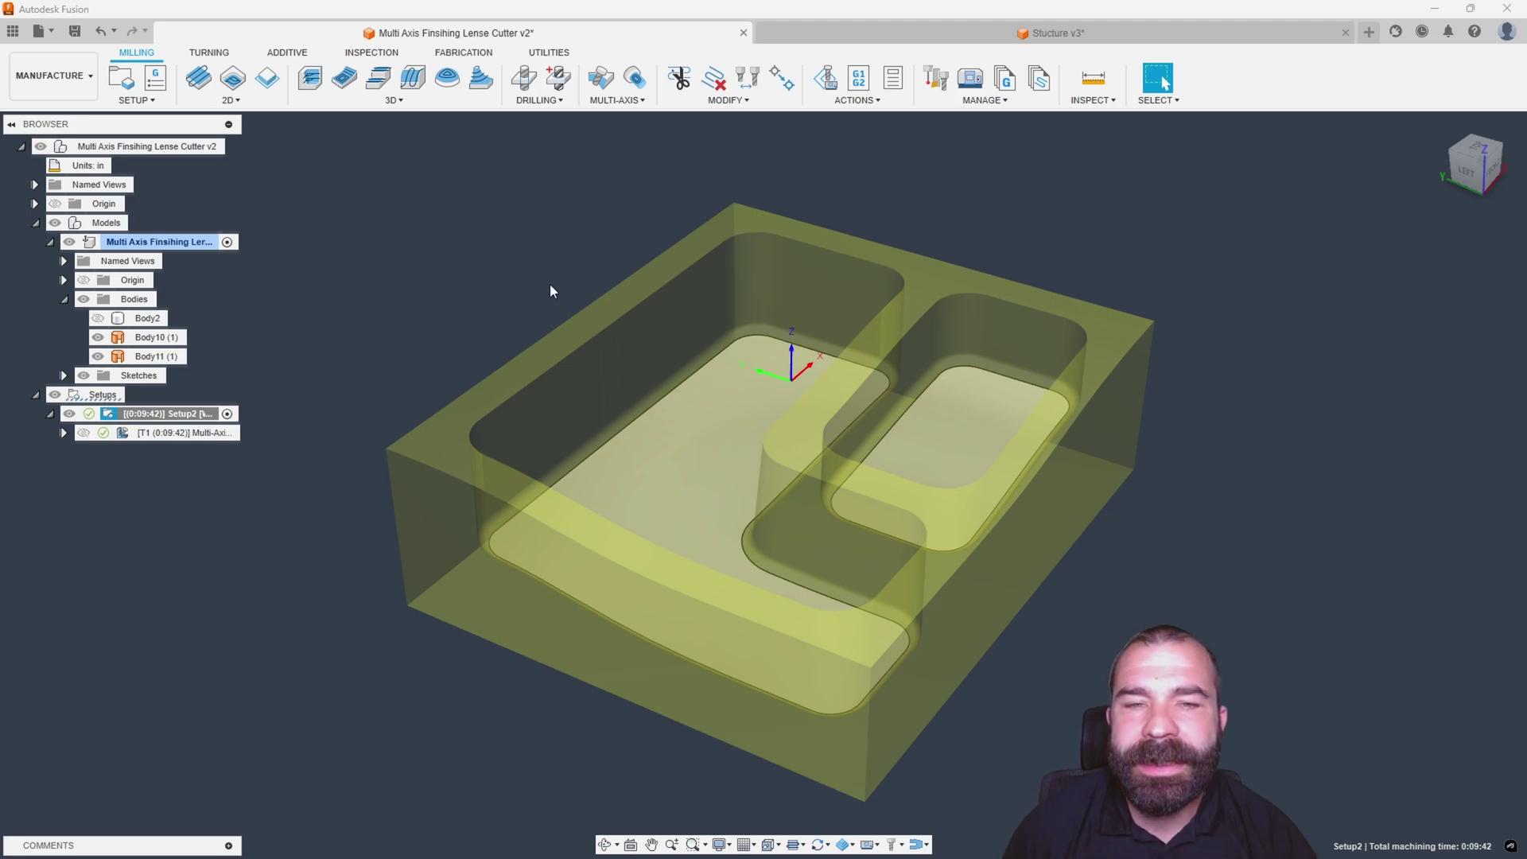
left_click(724, 369)
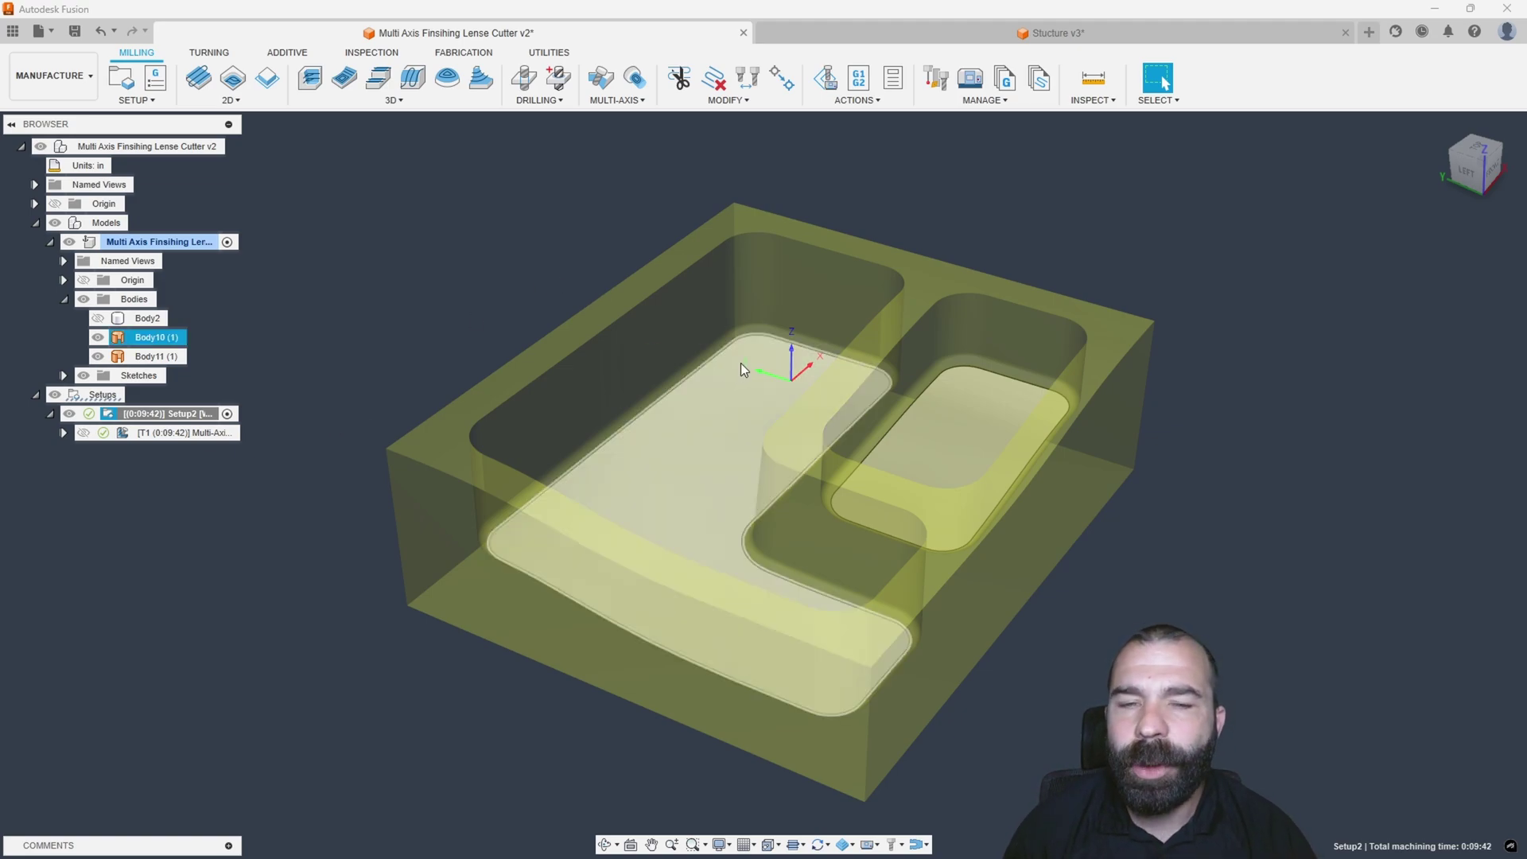
key("Escape")
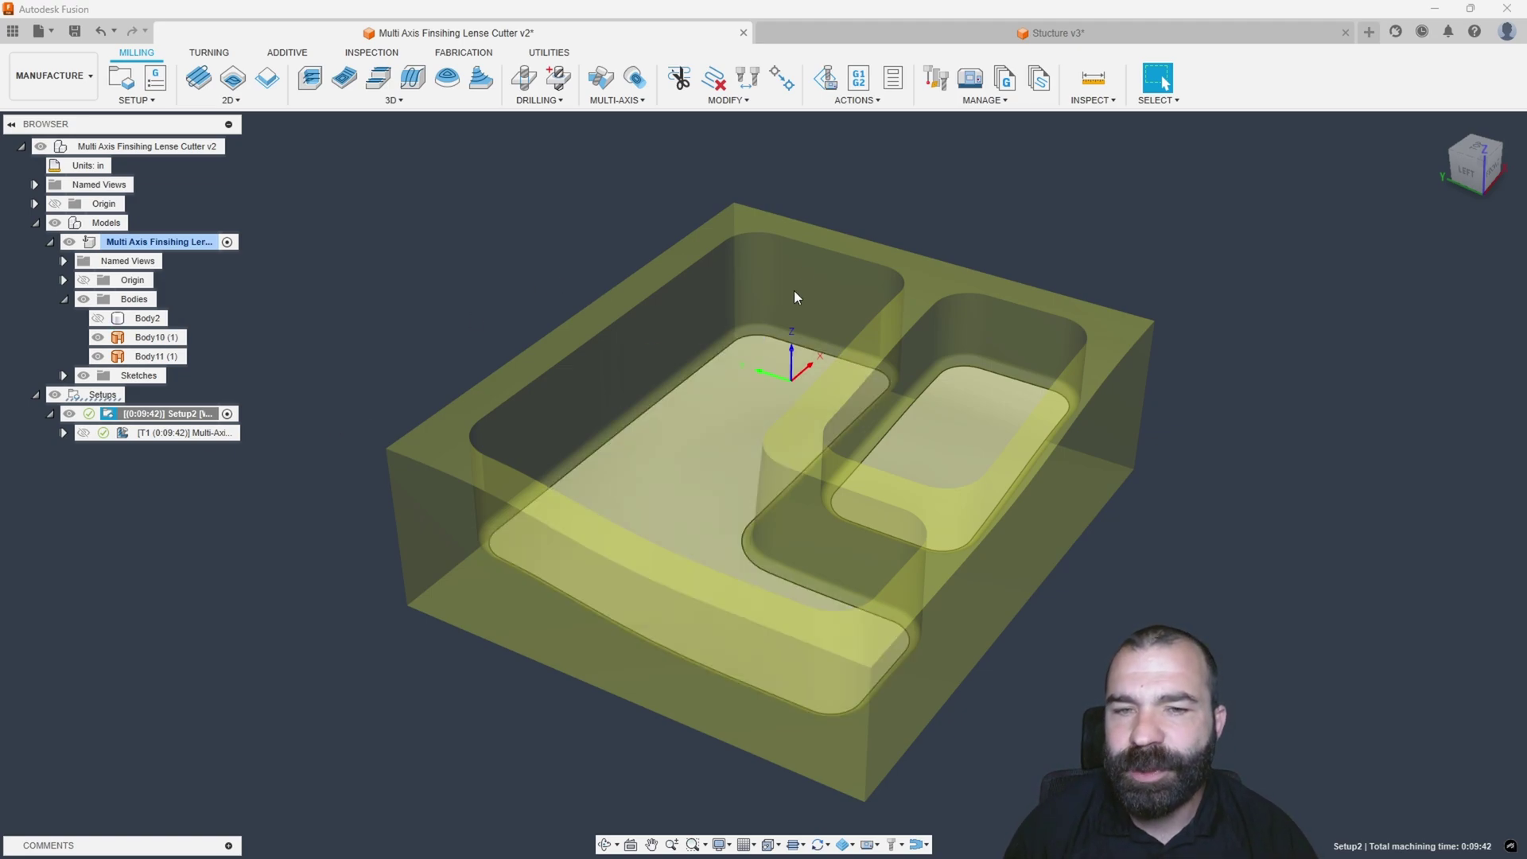
Paste the copied setup into the Setups group of the Stucture v3 document
left_click(977, 36)
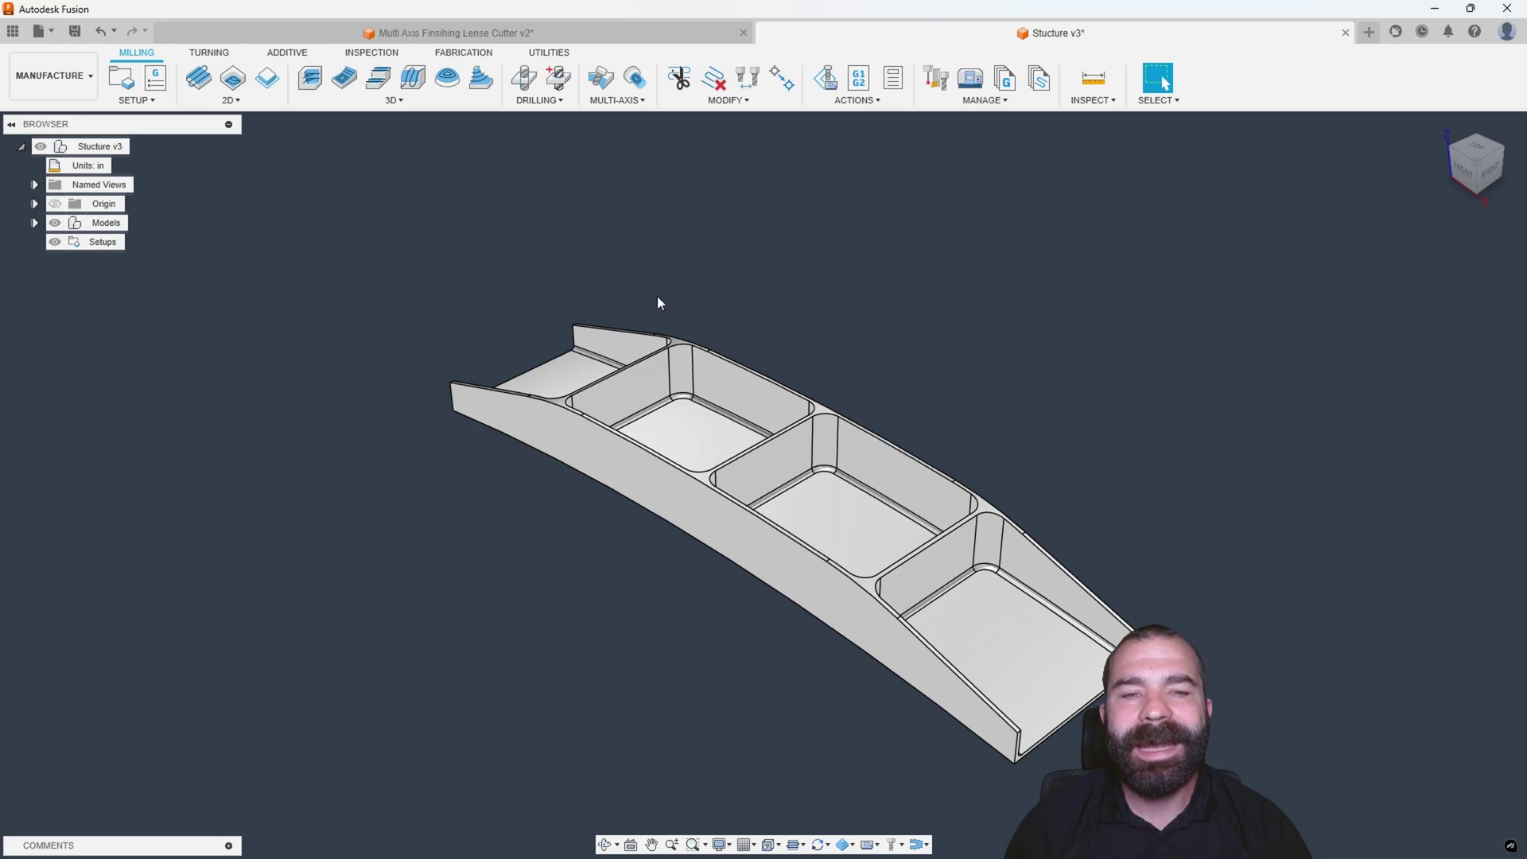
middle_click_drag(658, 300, 445, 282, "shift")
right_click(86, 243)
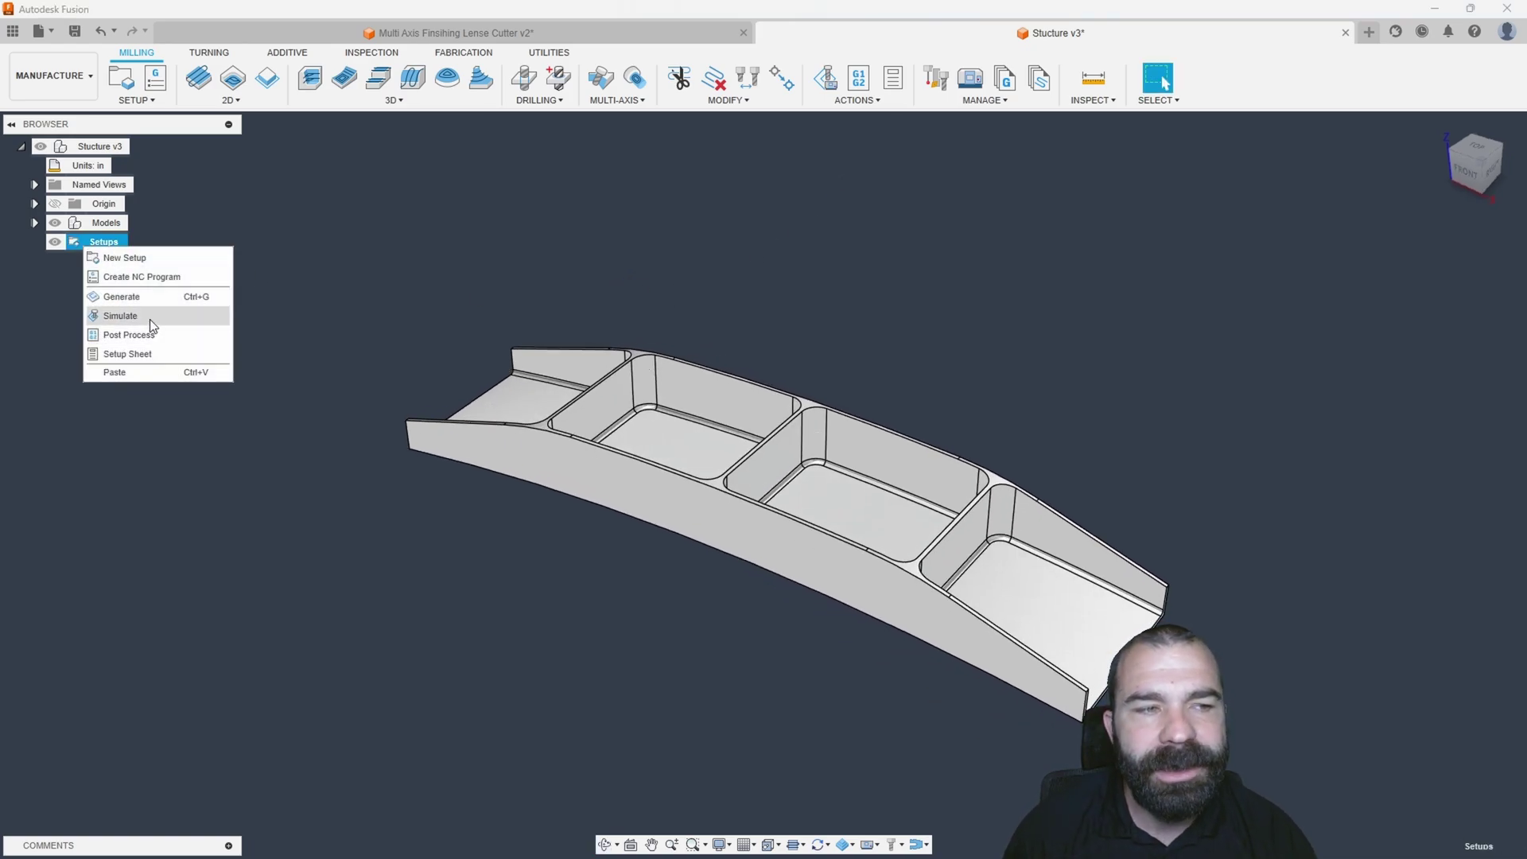
left_click(154, 374)
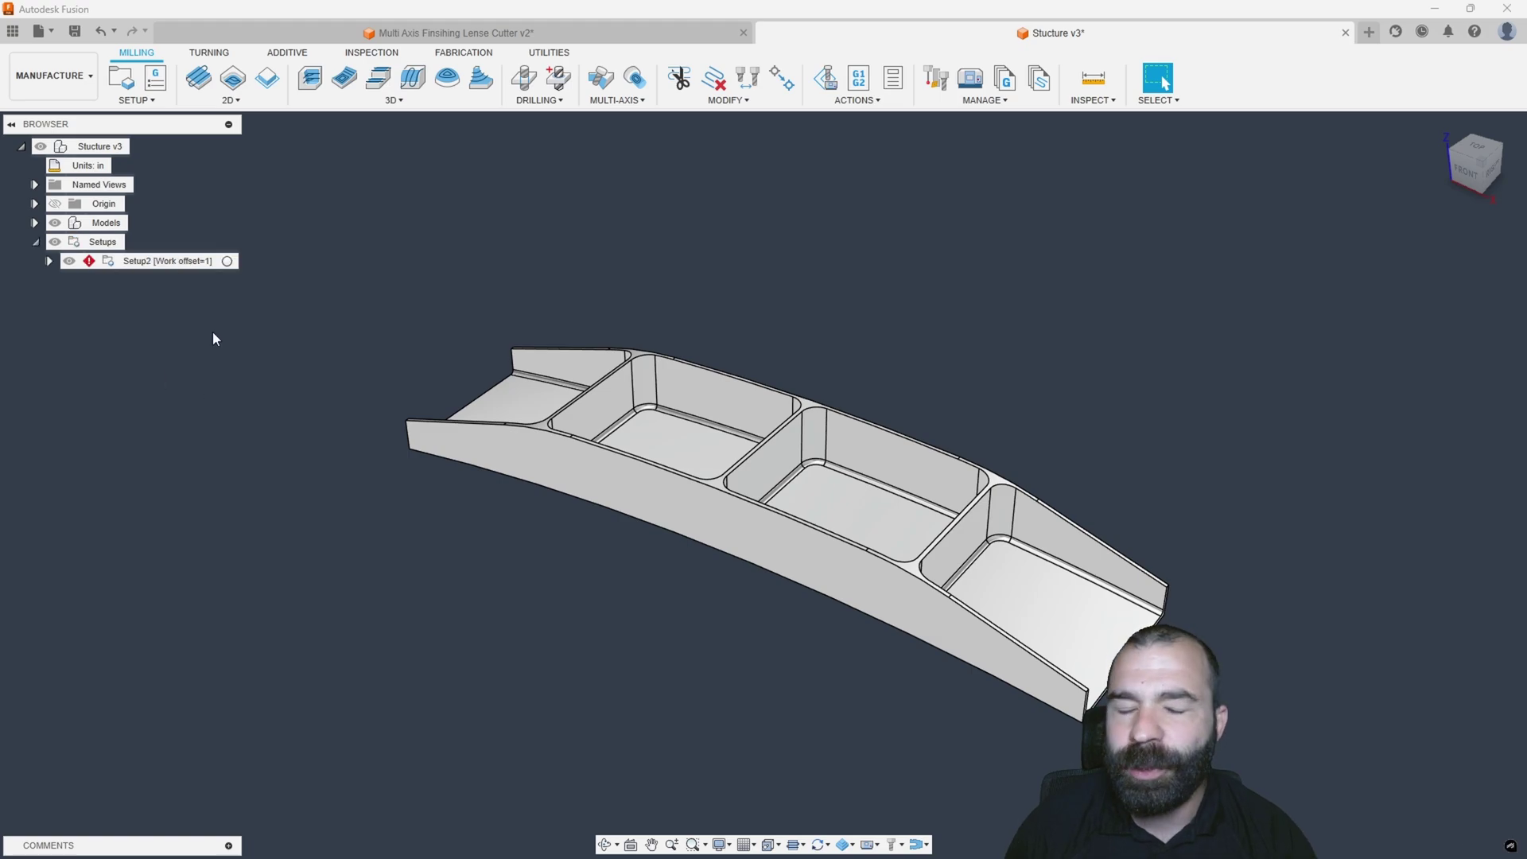
Make the curved beam both the stock solid and the model of pasted Setup2
left_click(51, 261)
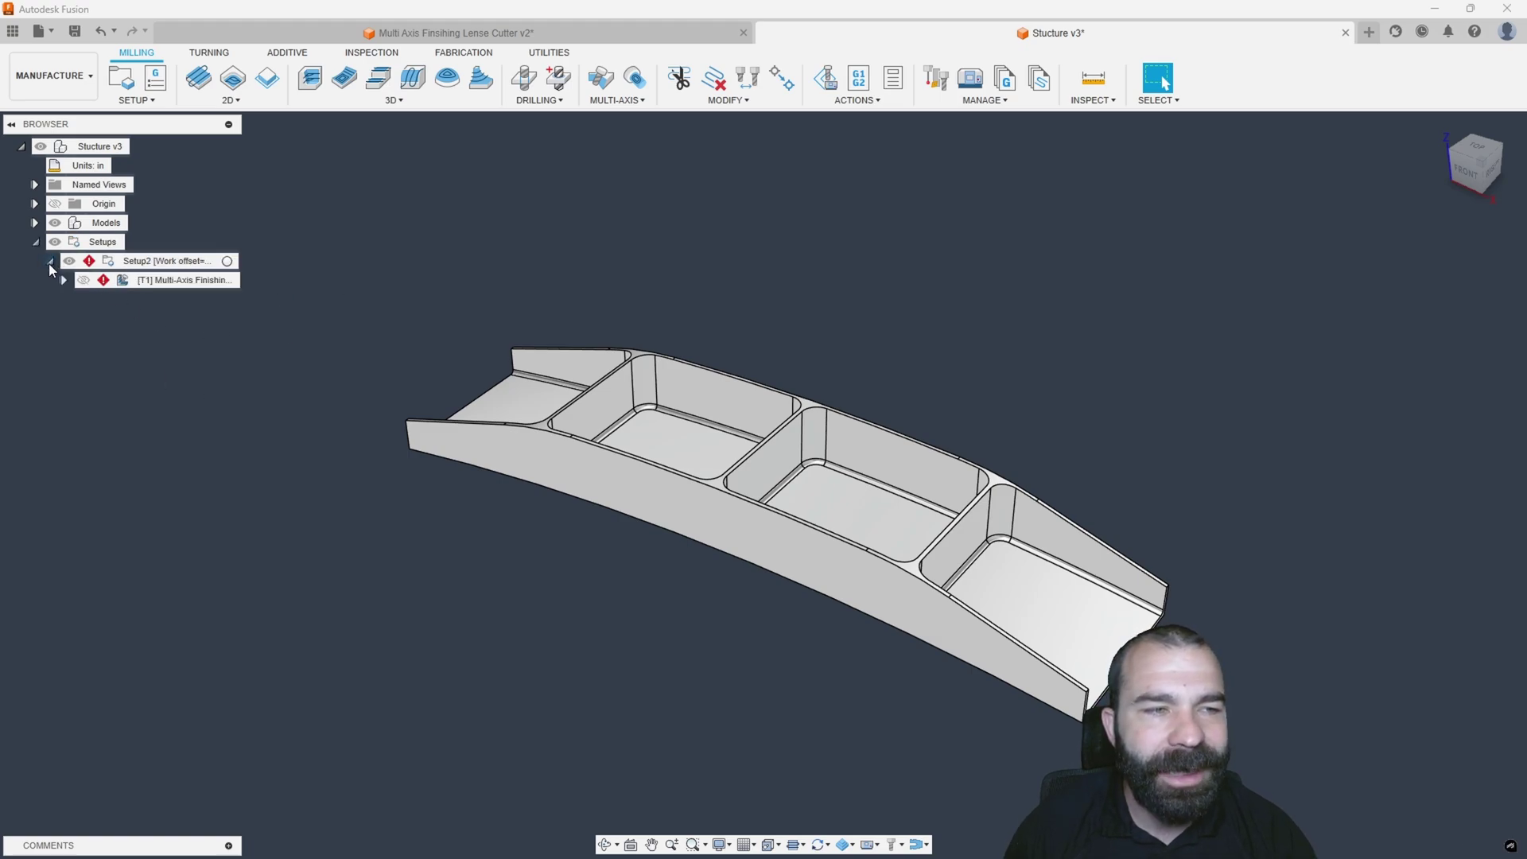
left_click(110, 267)
double_click(110, 267)
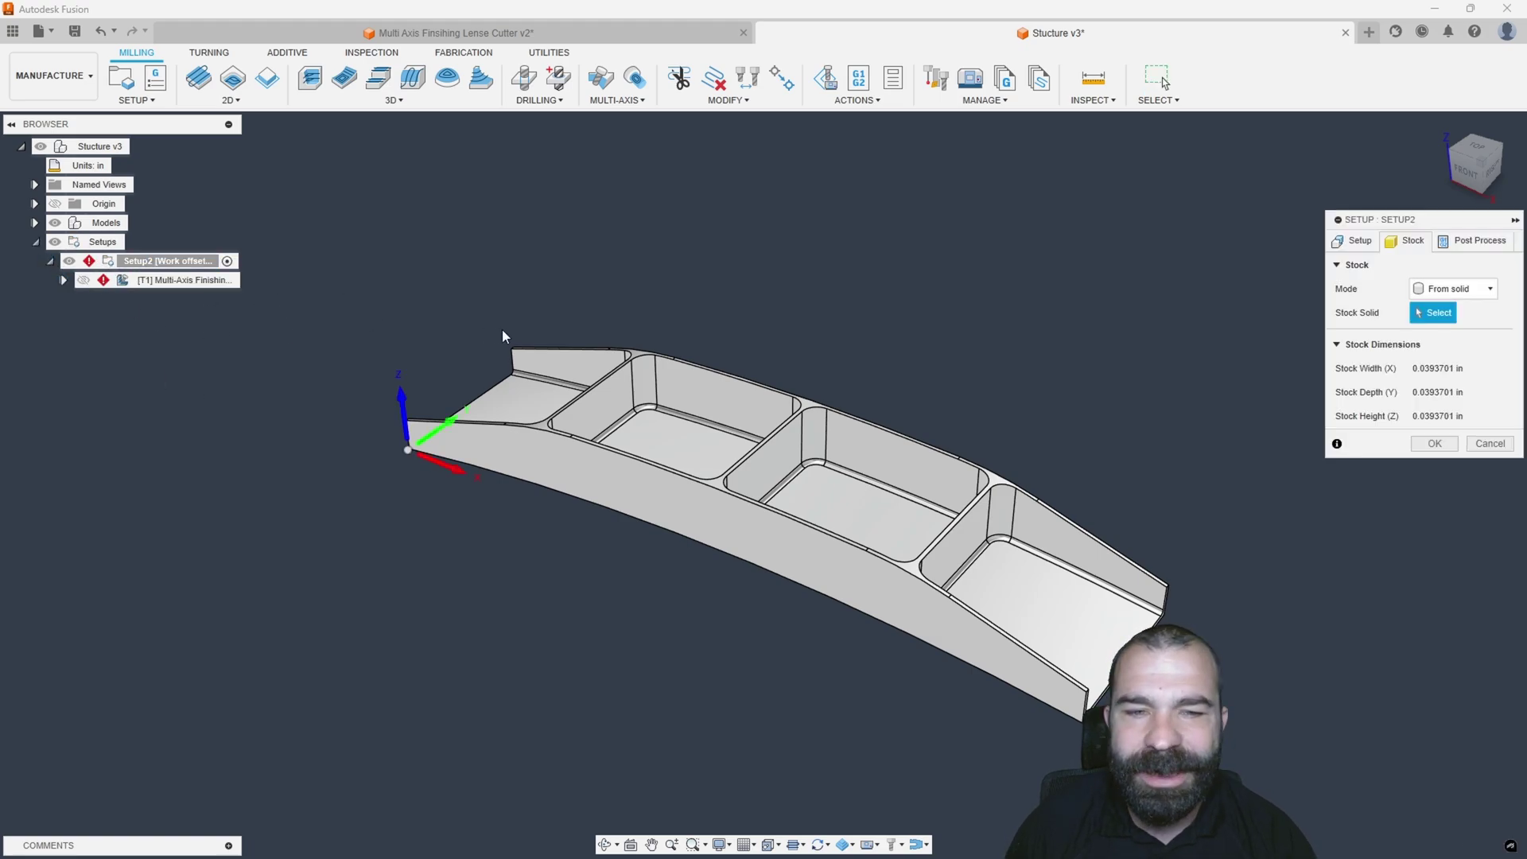
left_click(752, 548)
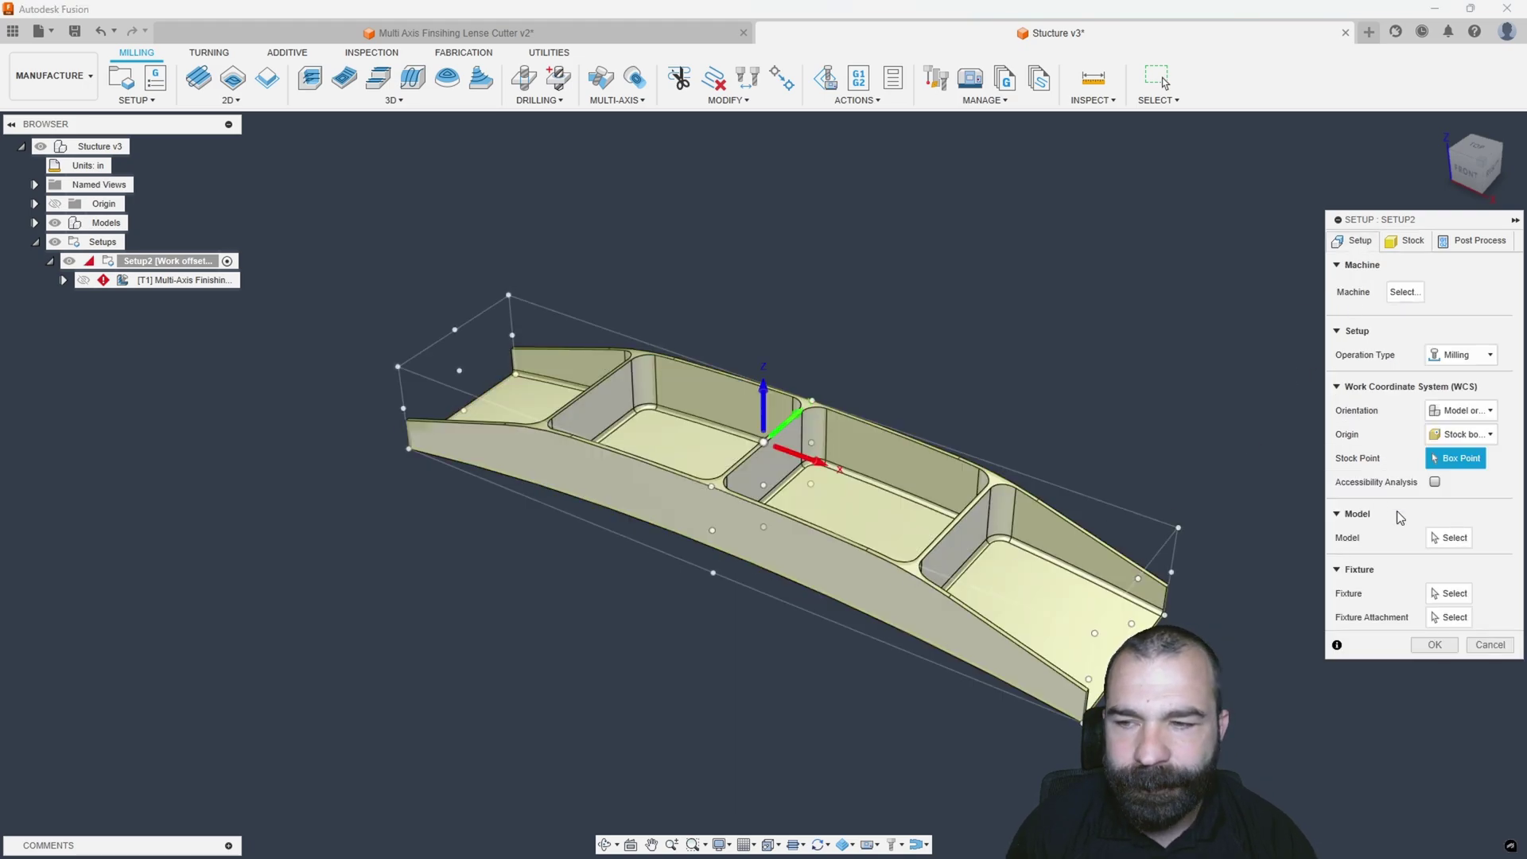
left_click(1452, 538)
left_click(858, 589)
left_click(1434, 645)
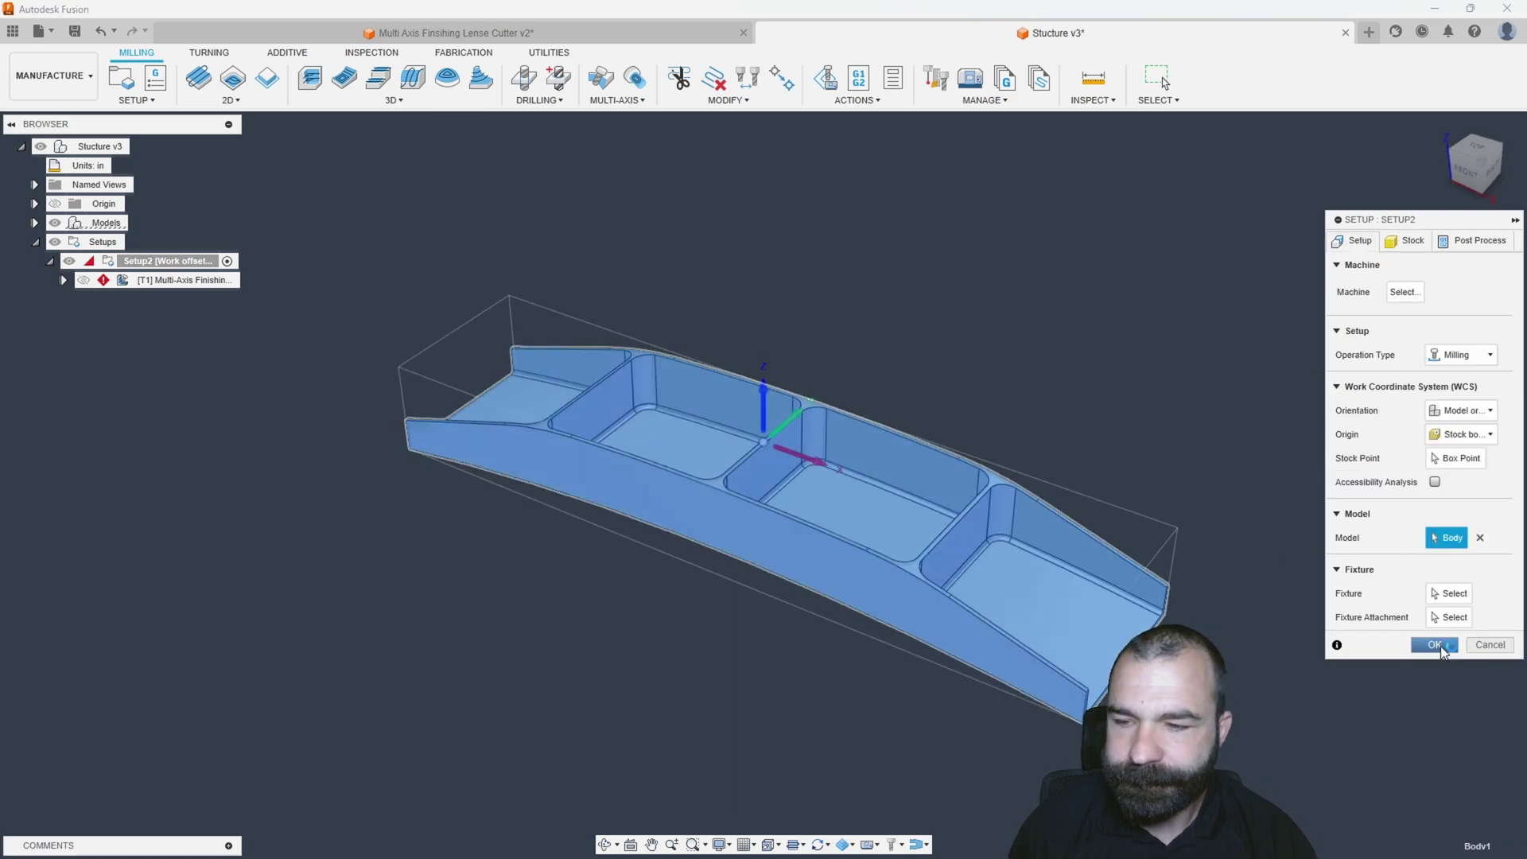
double_click(127, 284)
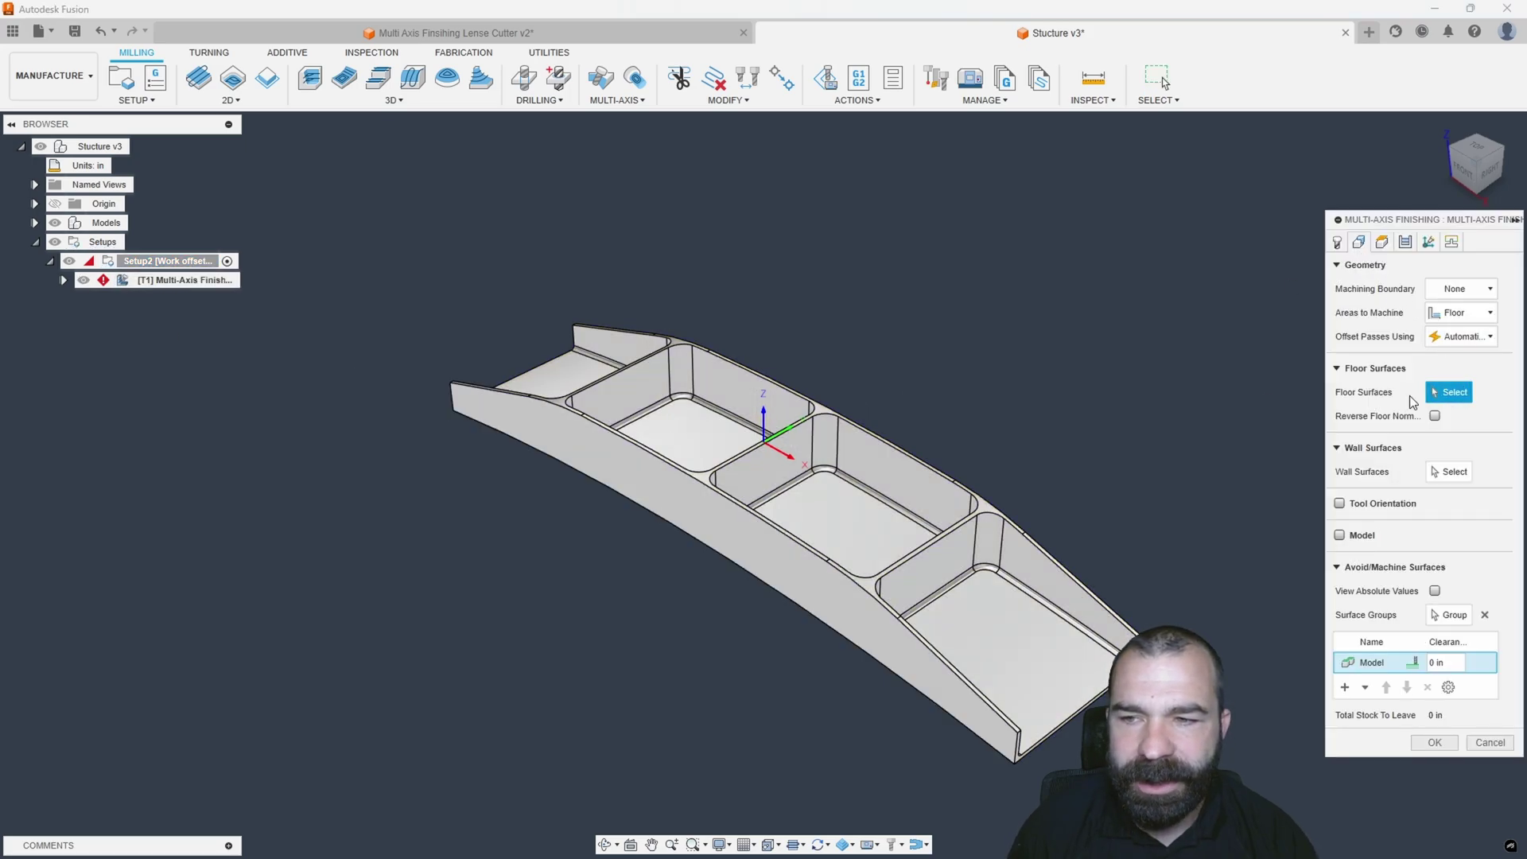
Select the four pocket floor faces as Floor Surfaces and generate the 0:39:33 toolpath
middle_click_drag(875, 517, 615, 517, "shift")
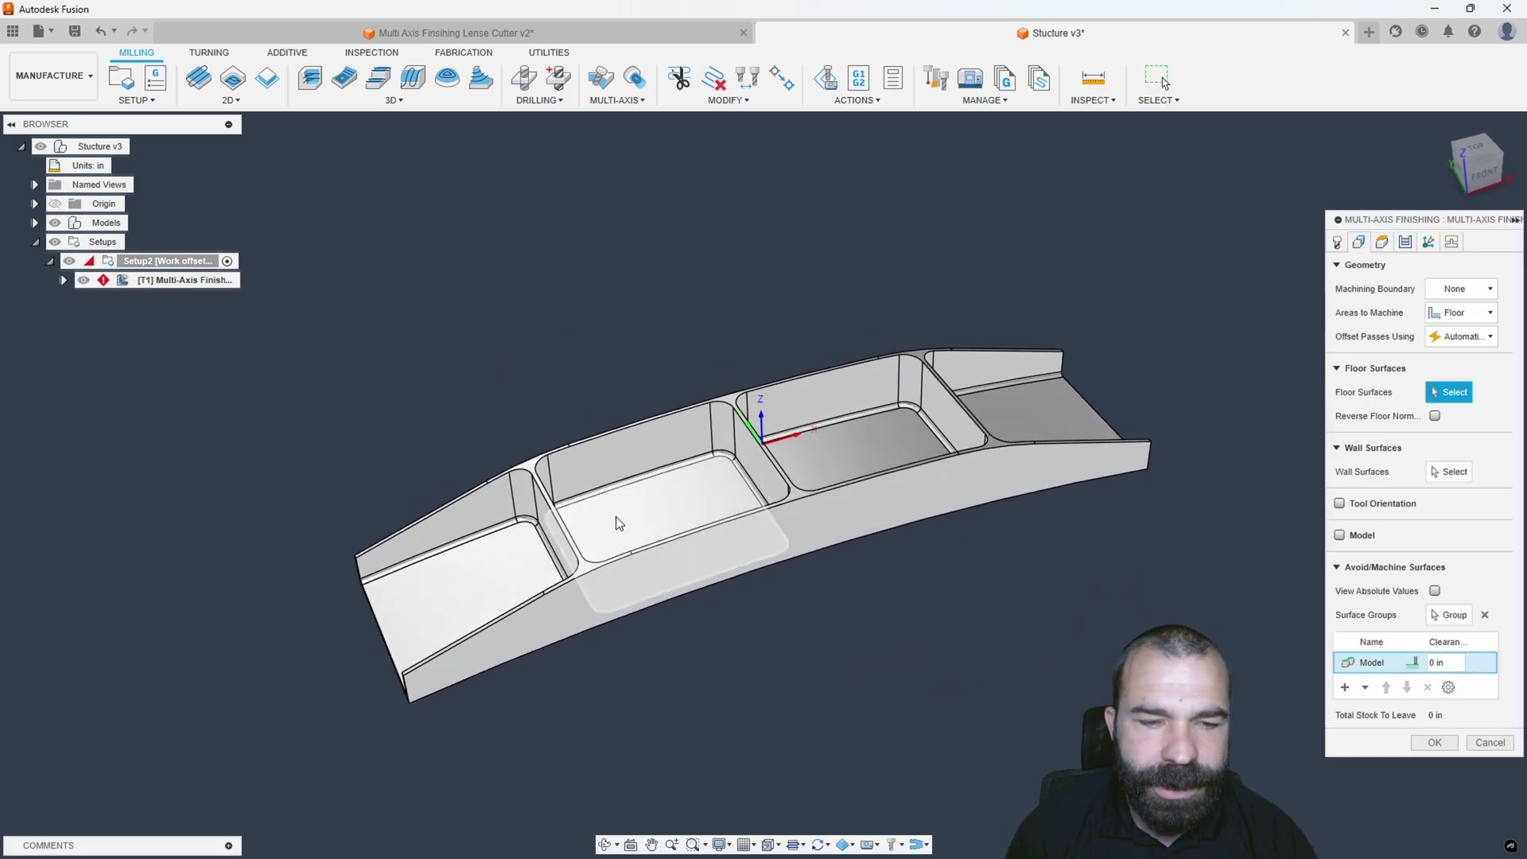
left_click(494, 563)
left_click(662, 518)
left_click(946, 434)
left_click(1050, 433)
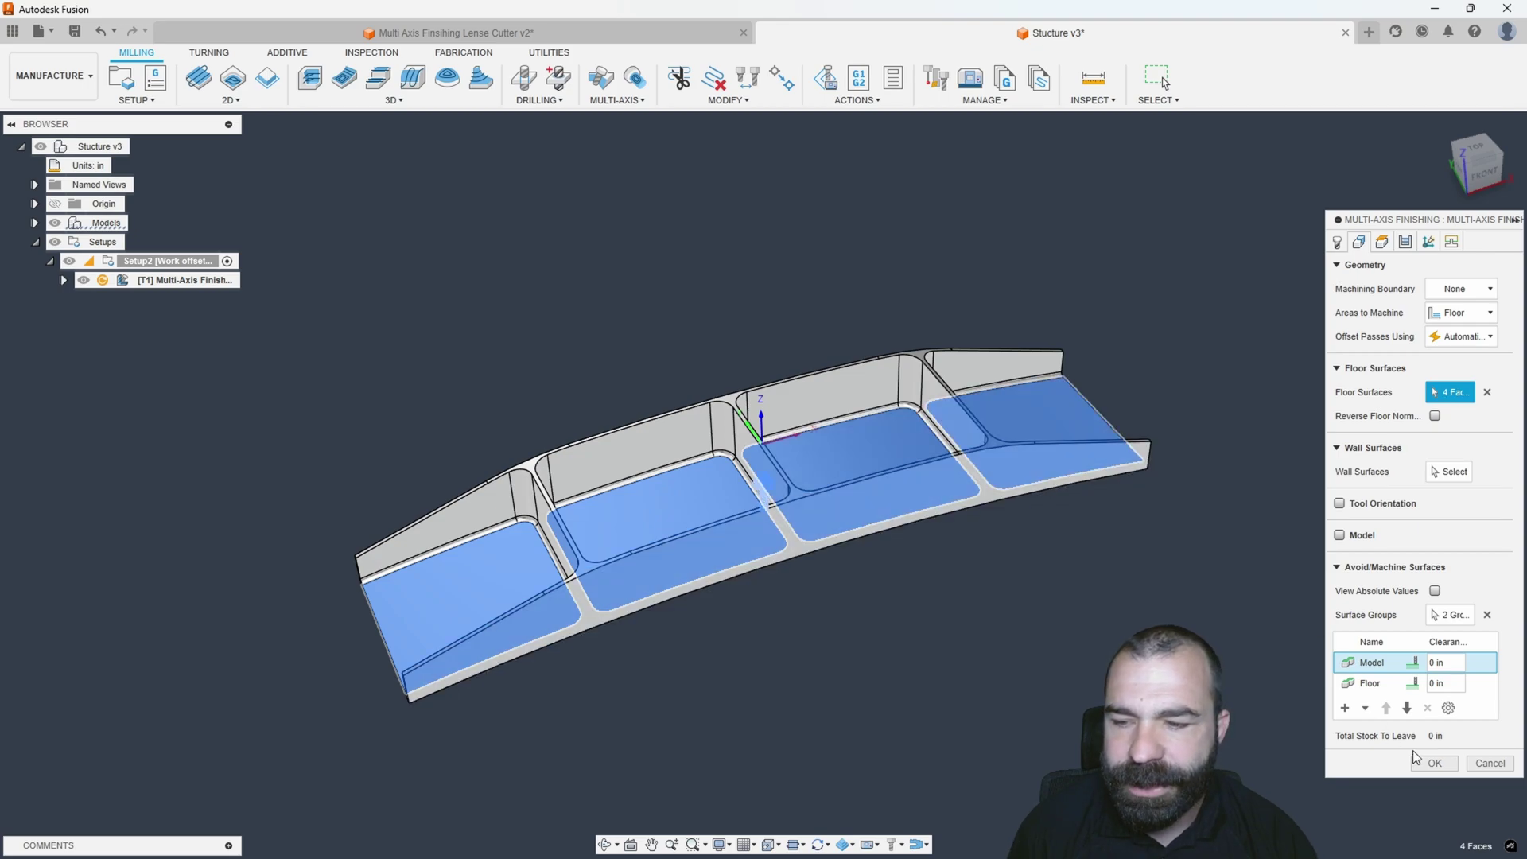
left_click(1434, 763)
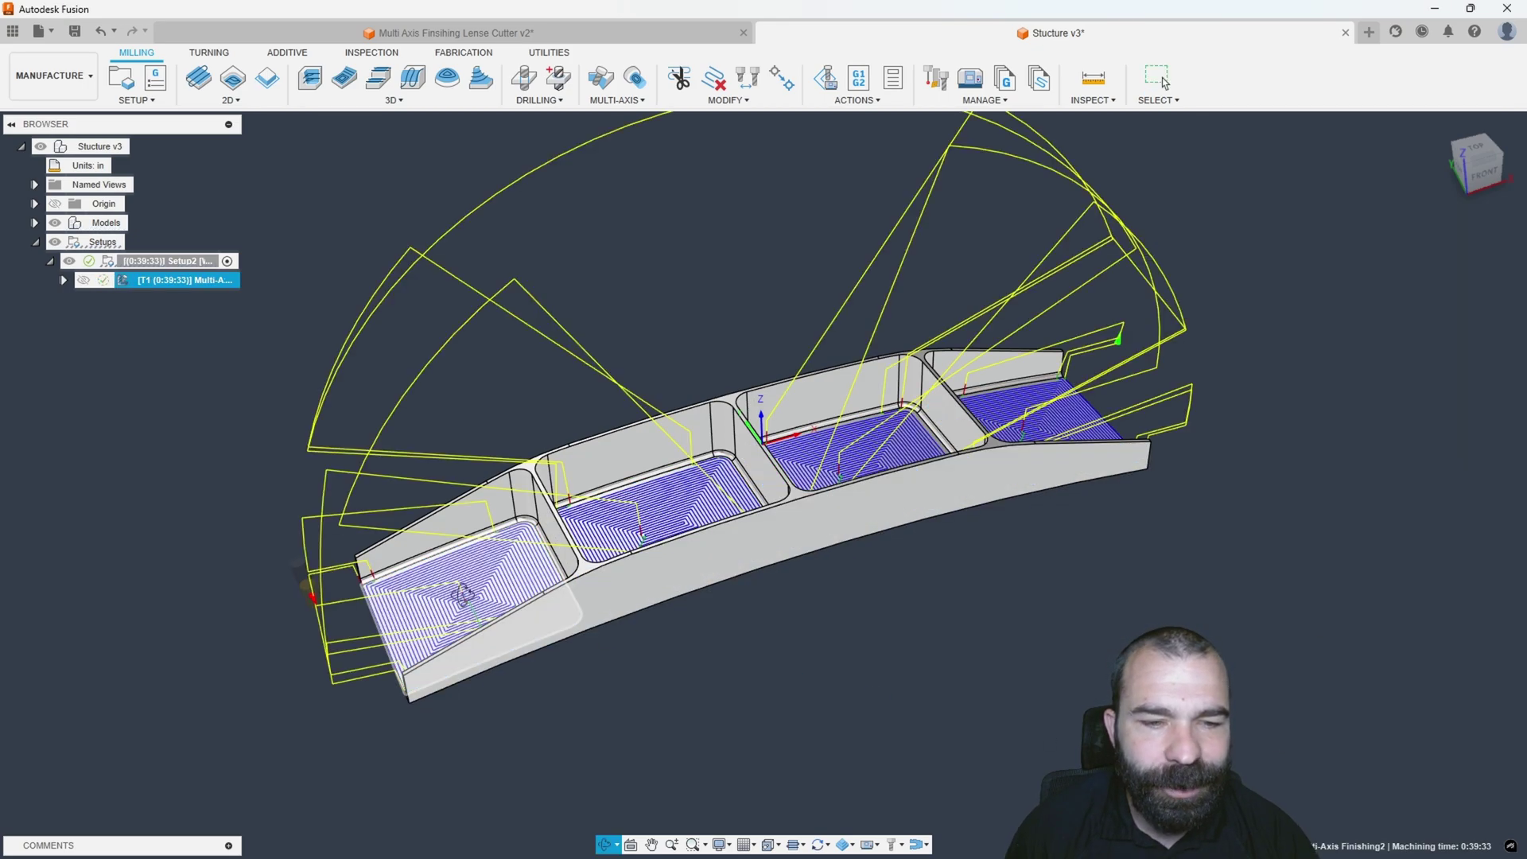
Orbit around the beam to inspect the generated toolpath on a pocket floor
middle_click_drag(467, 604, 884, 441, "shift")
left_click(849, 498)
middle_click_drag(938, 509, 879, 509, "shift")
left_click(144, 282)
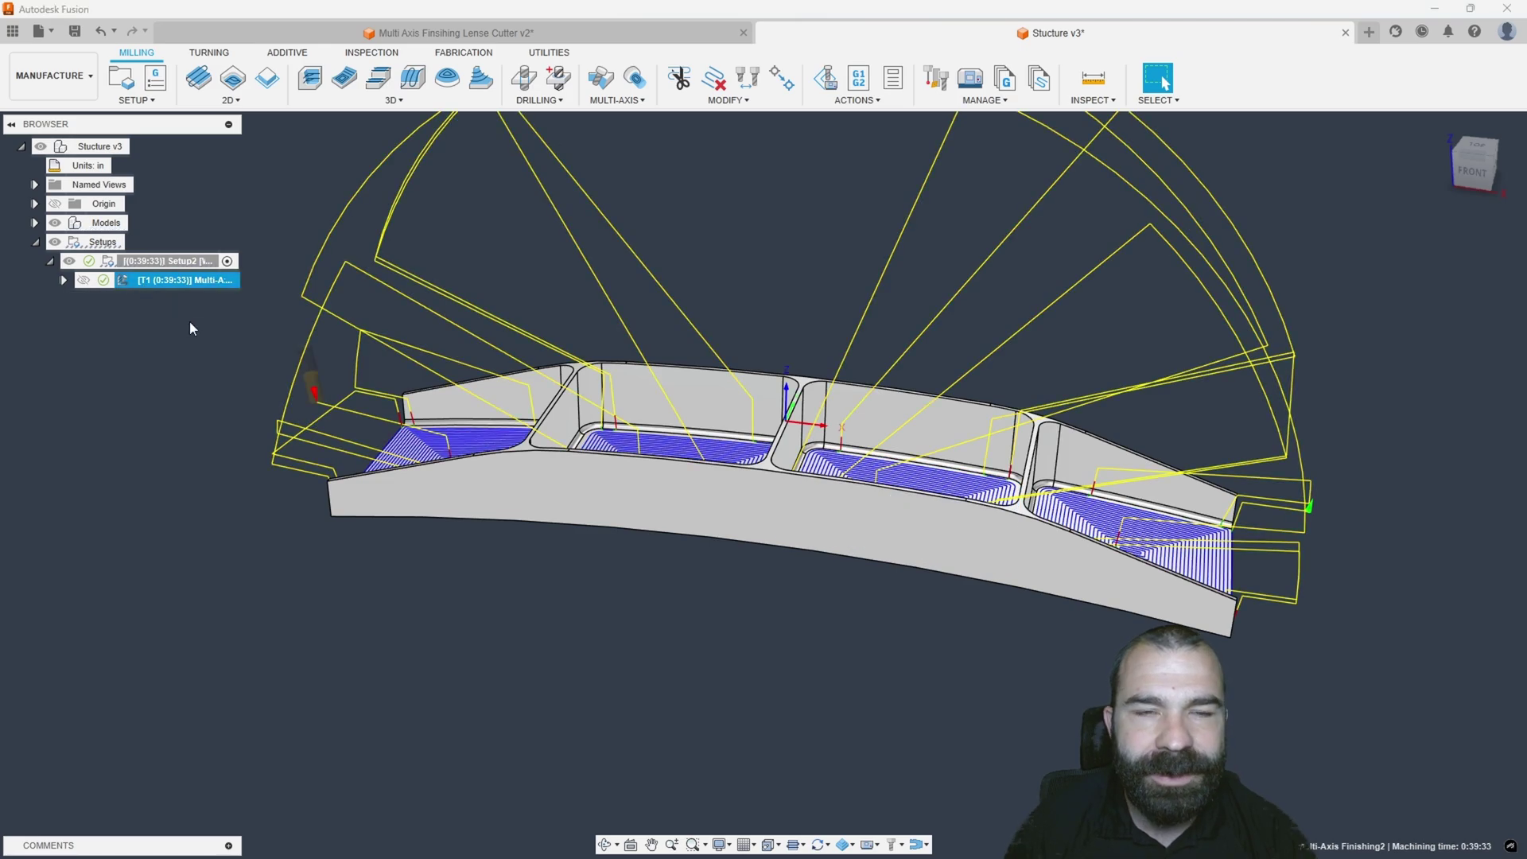
middle_click_drag(206, 346, 270, 381, "shift")
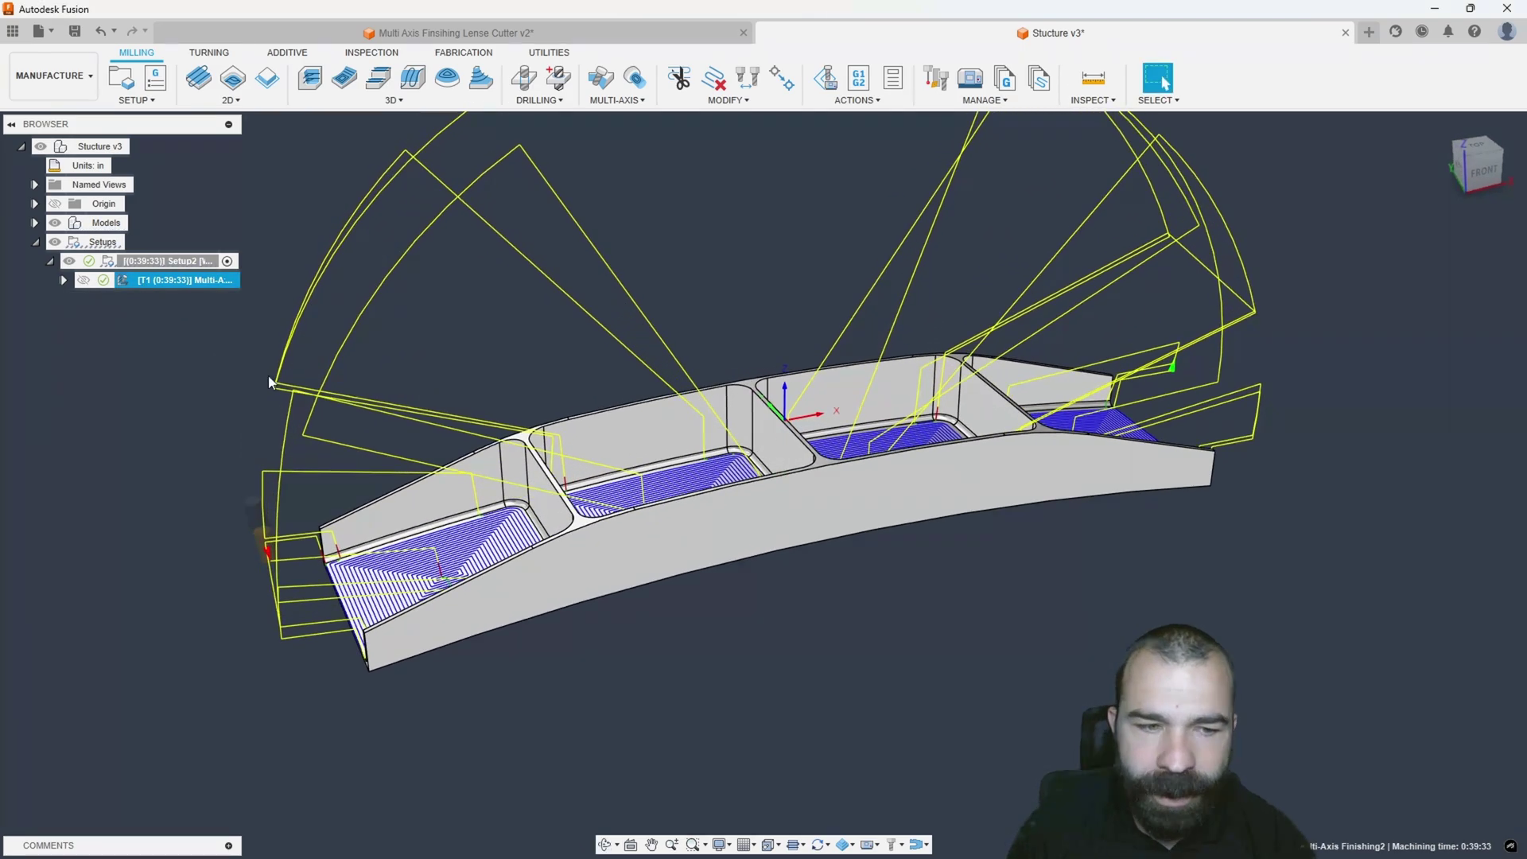
middle_click_drag(315, 550, 534, 487, "shift")
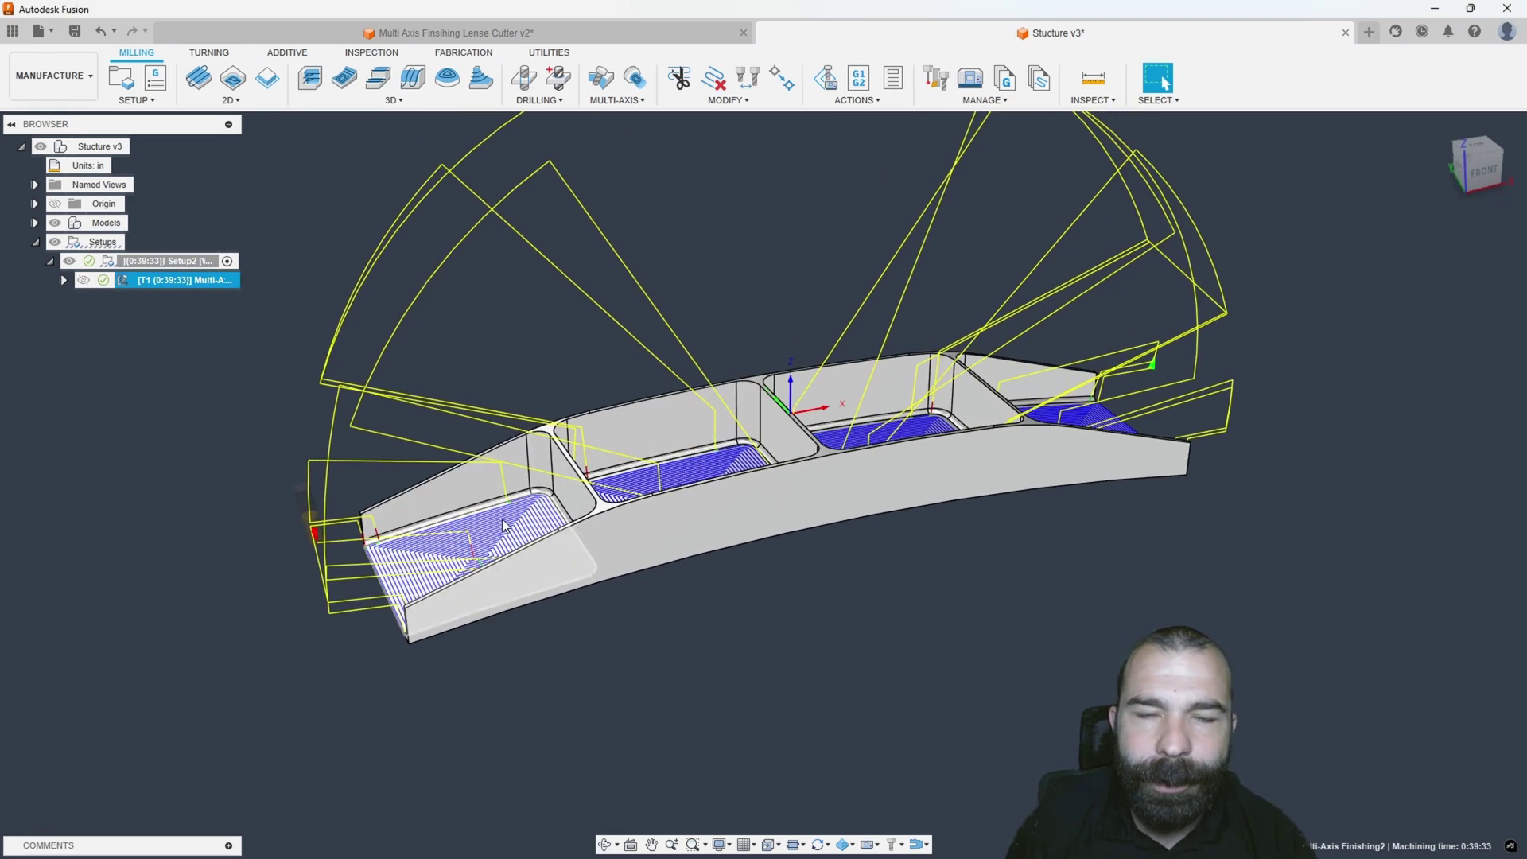
scroll(317, 562, "up", 4)
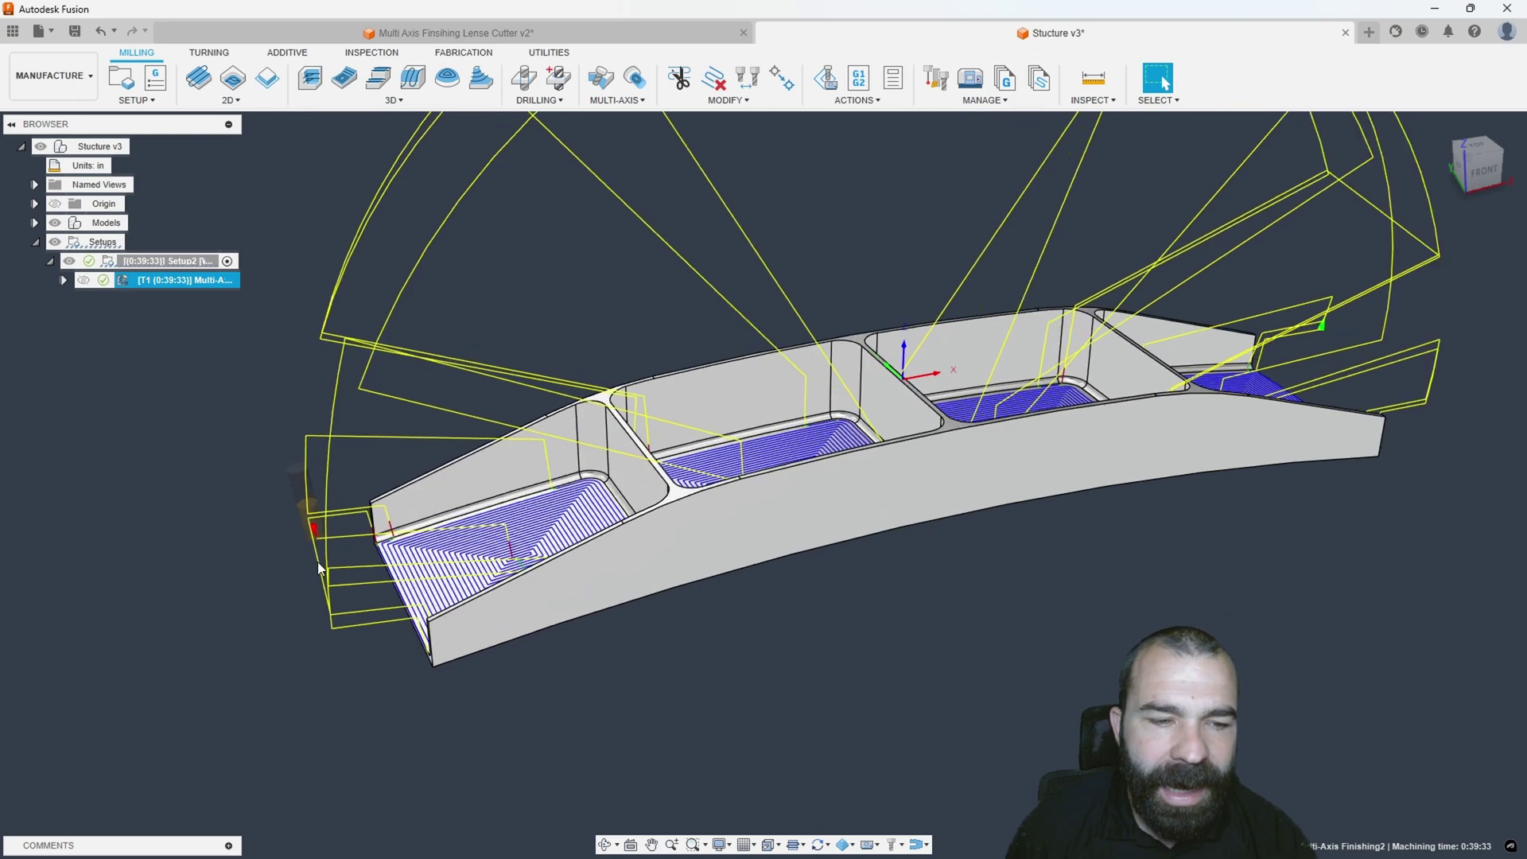
scroll(381, 581, "up", 3)
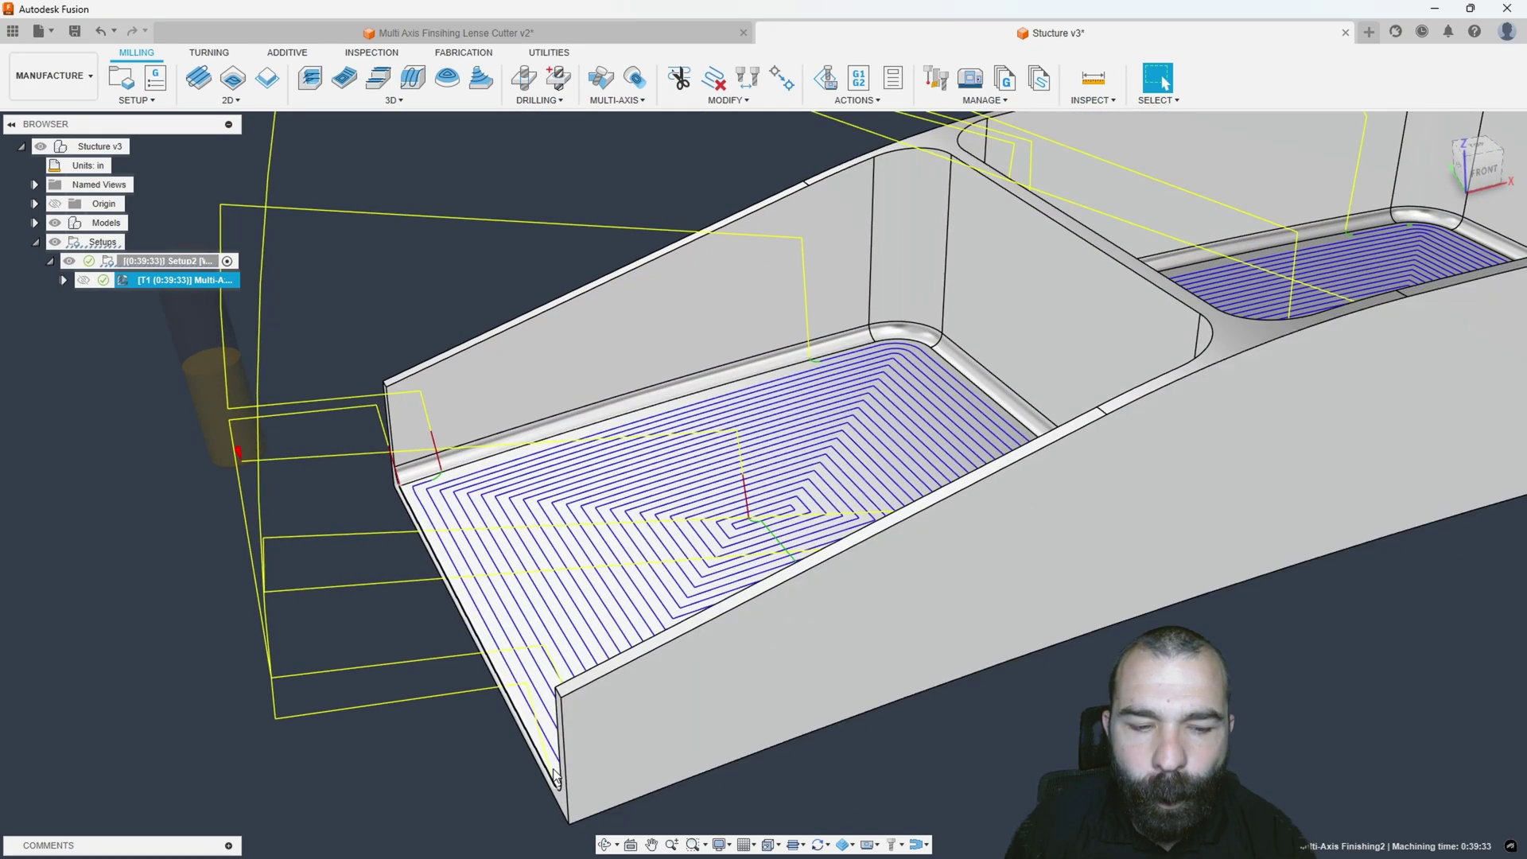
left_click(660, 496)
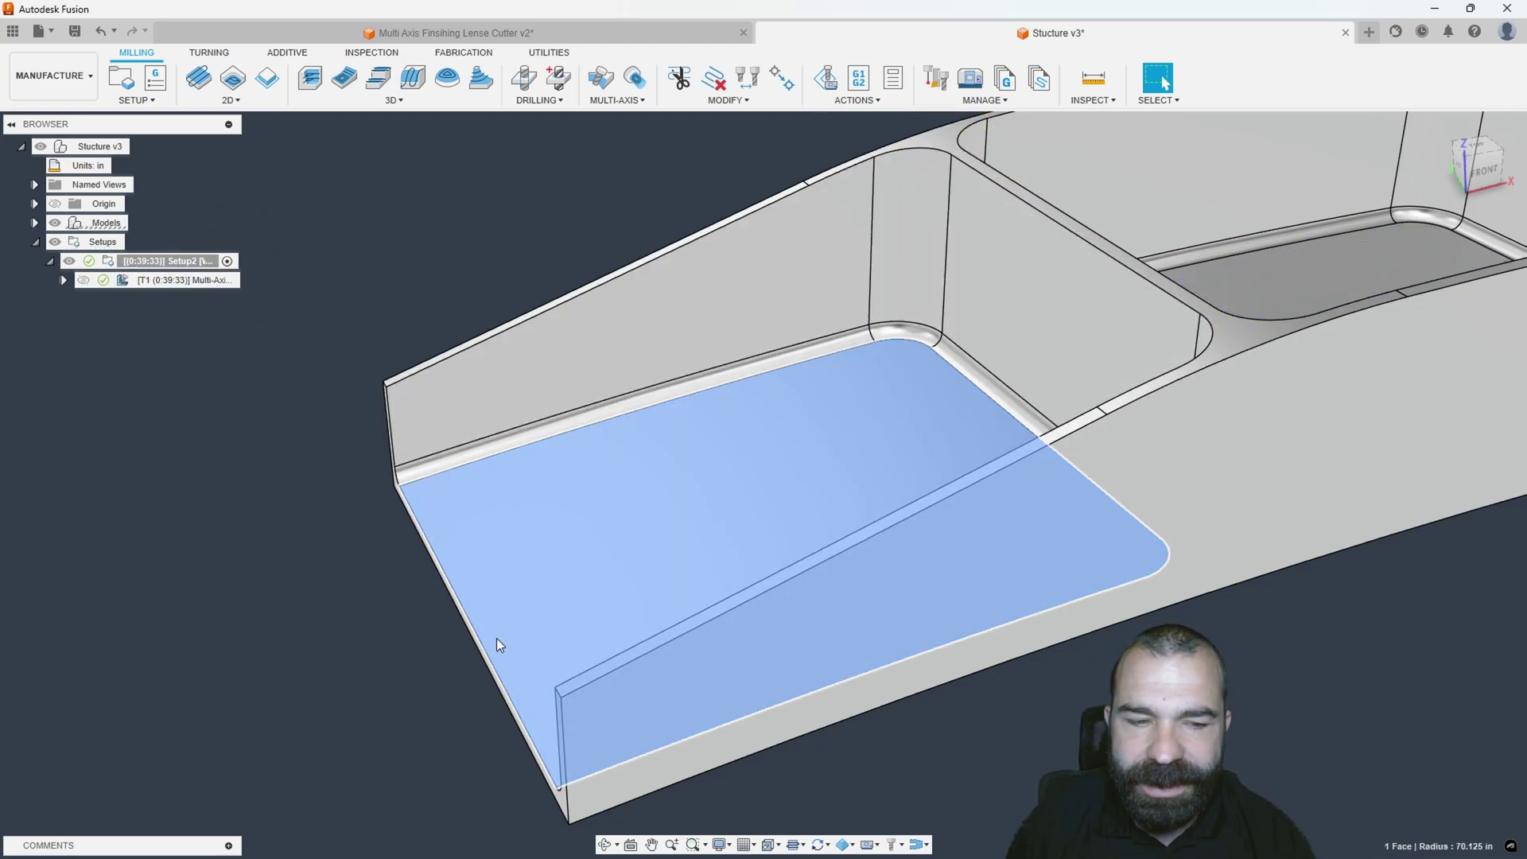
left_click(126, 280)
scroll(395, 493, "up", 5)
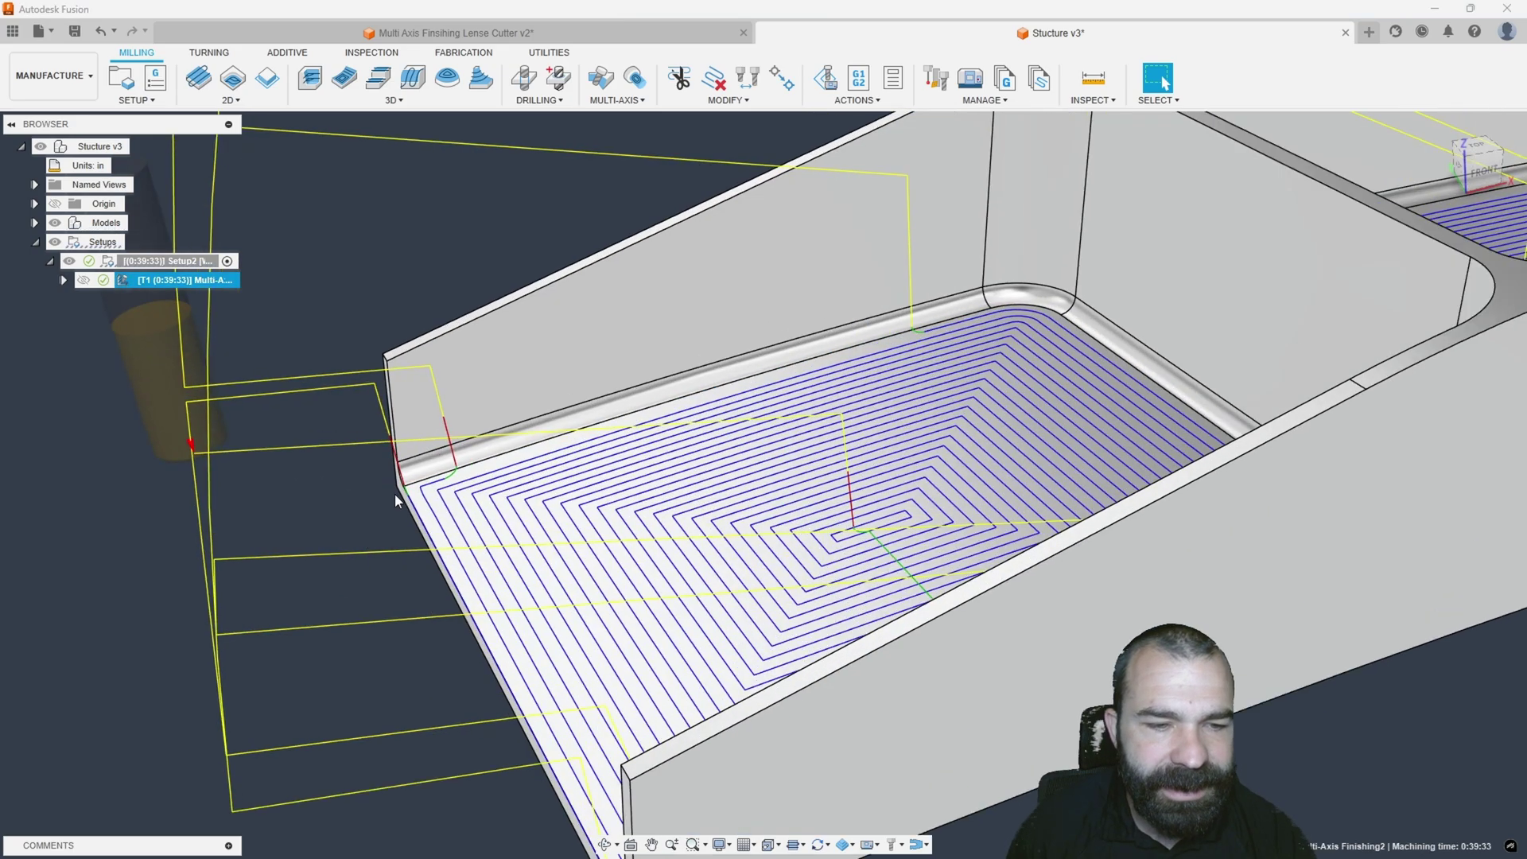
scroll(525, 464, "down", 5)
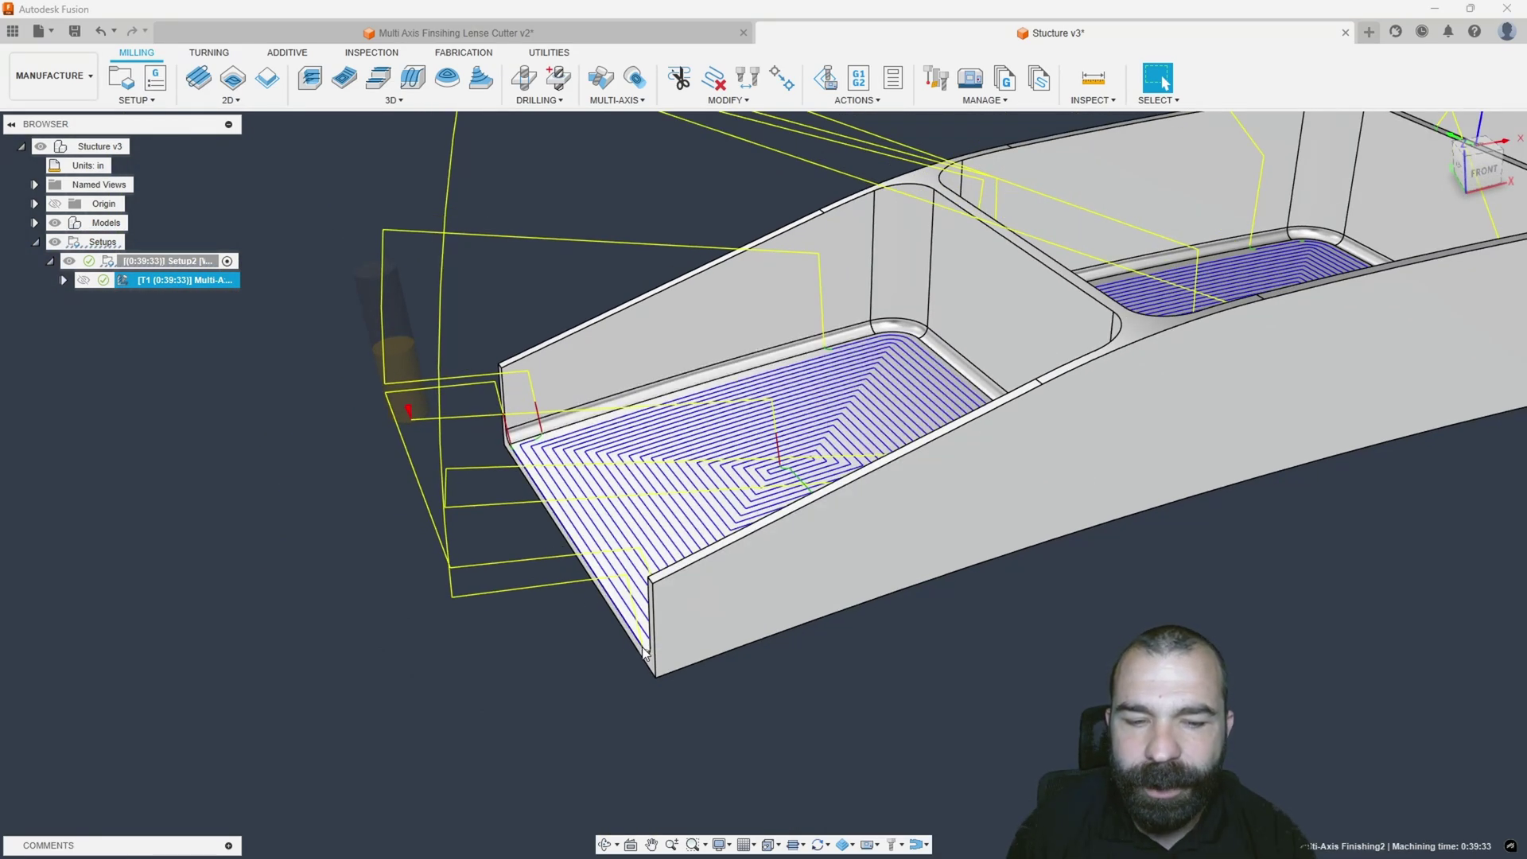
scroll(644, 652, "down", 2)
scroll(415, 585, "down", 4)
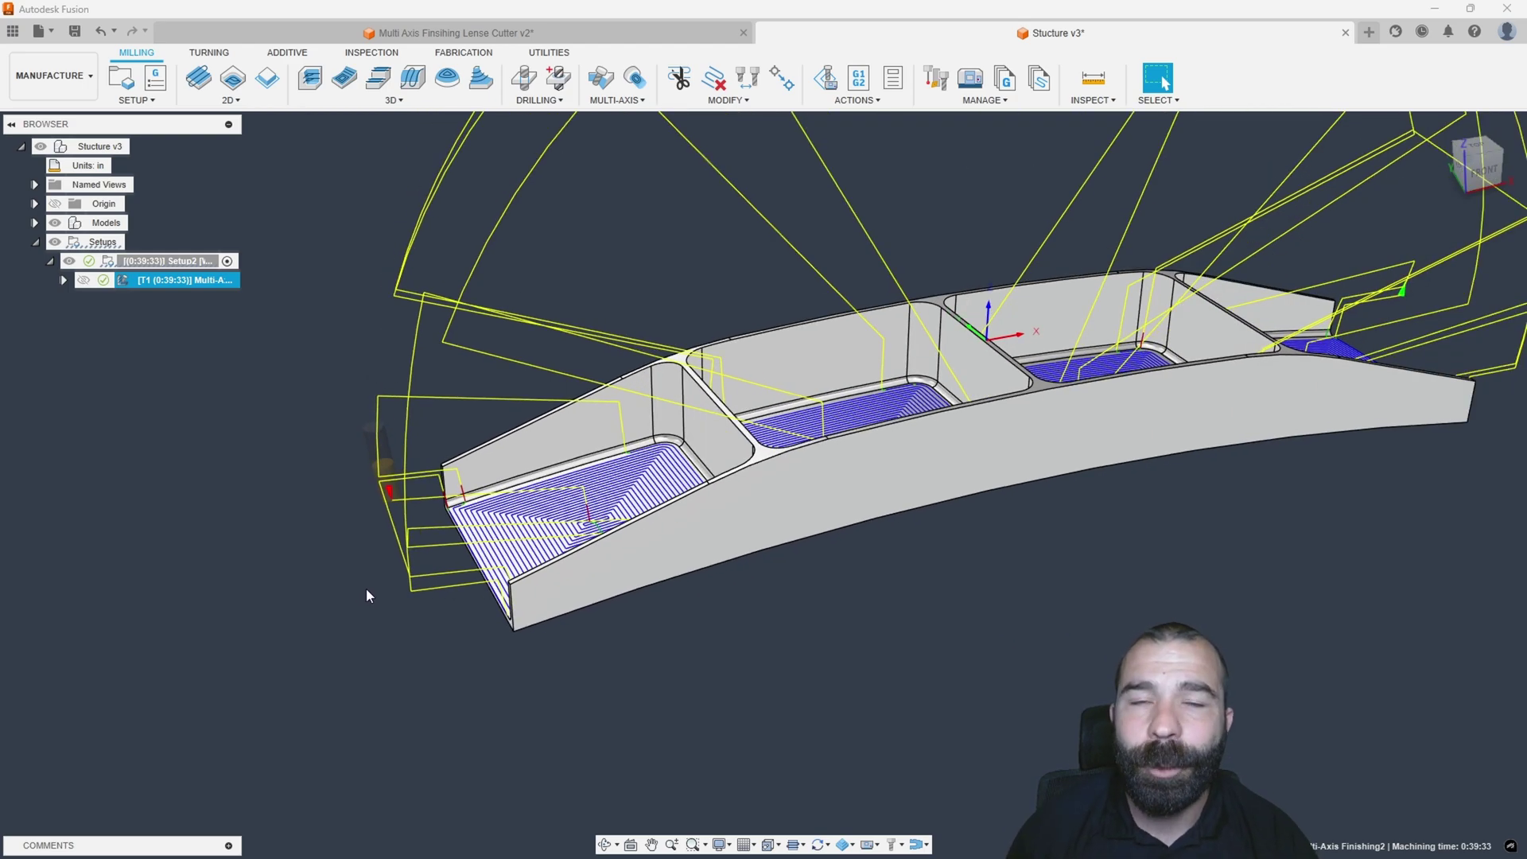
scroll(350, 586, "down", 3)
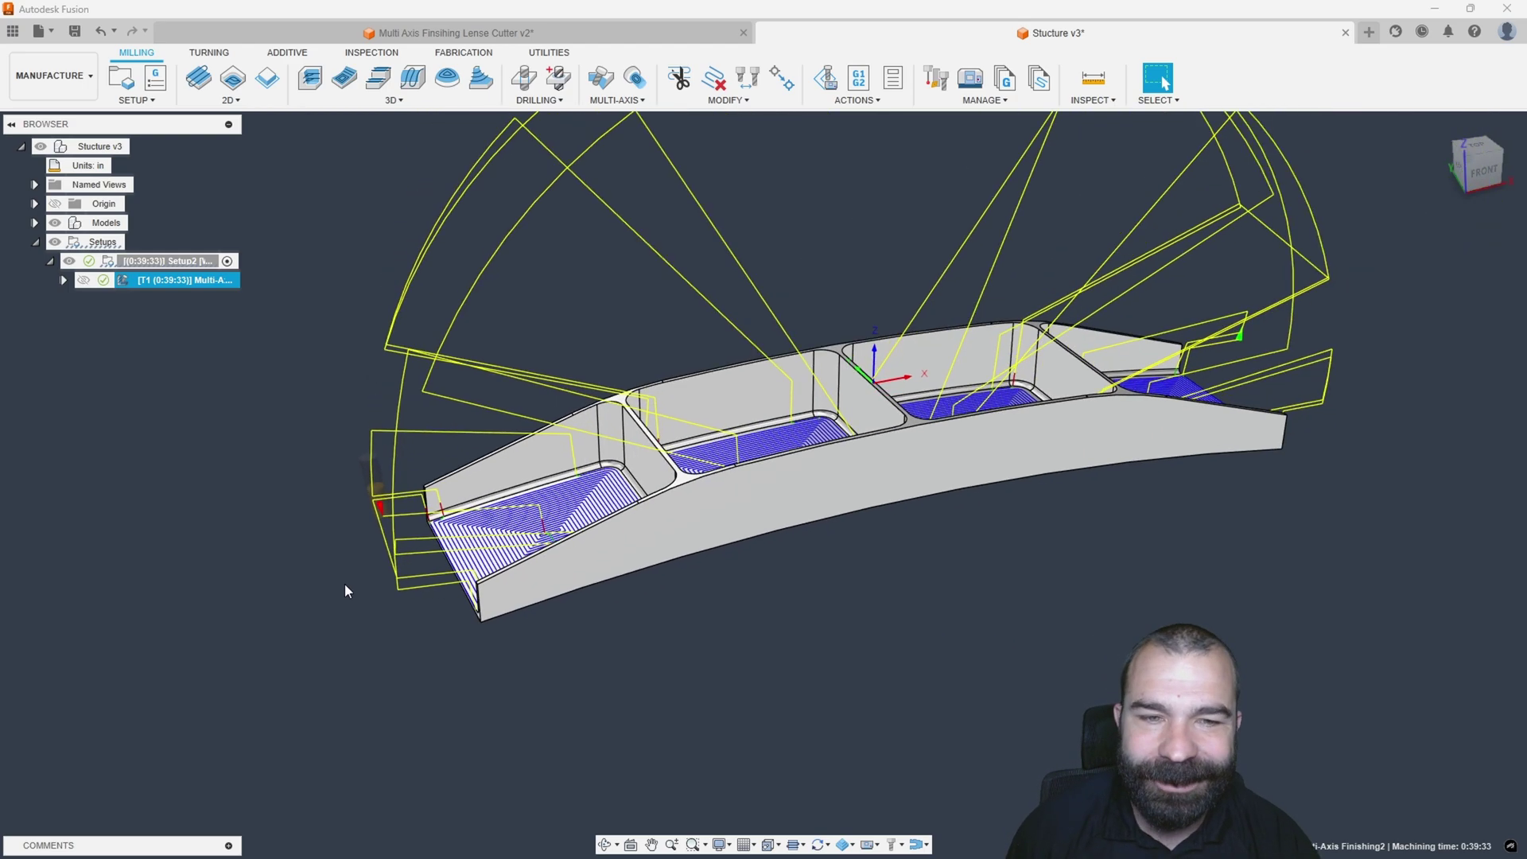
middle_click_drag(346, 580, 307, 574, "shift")
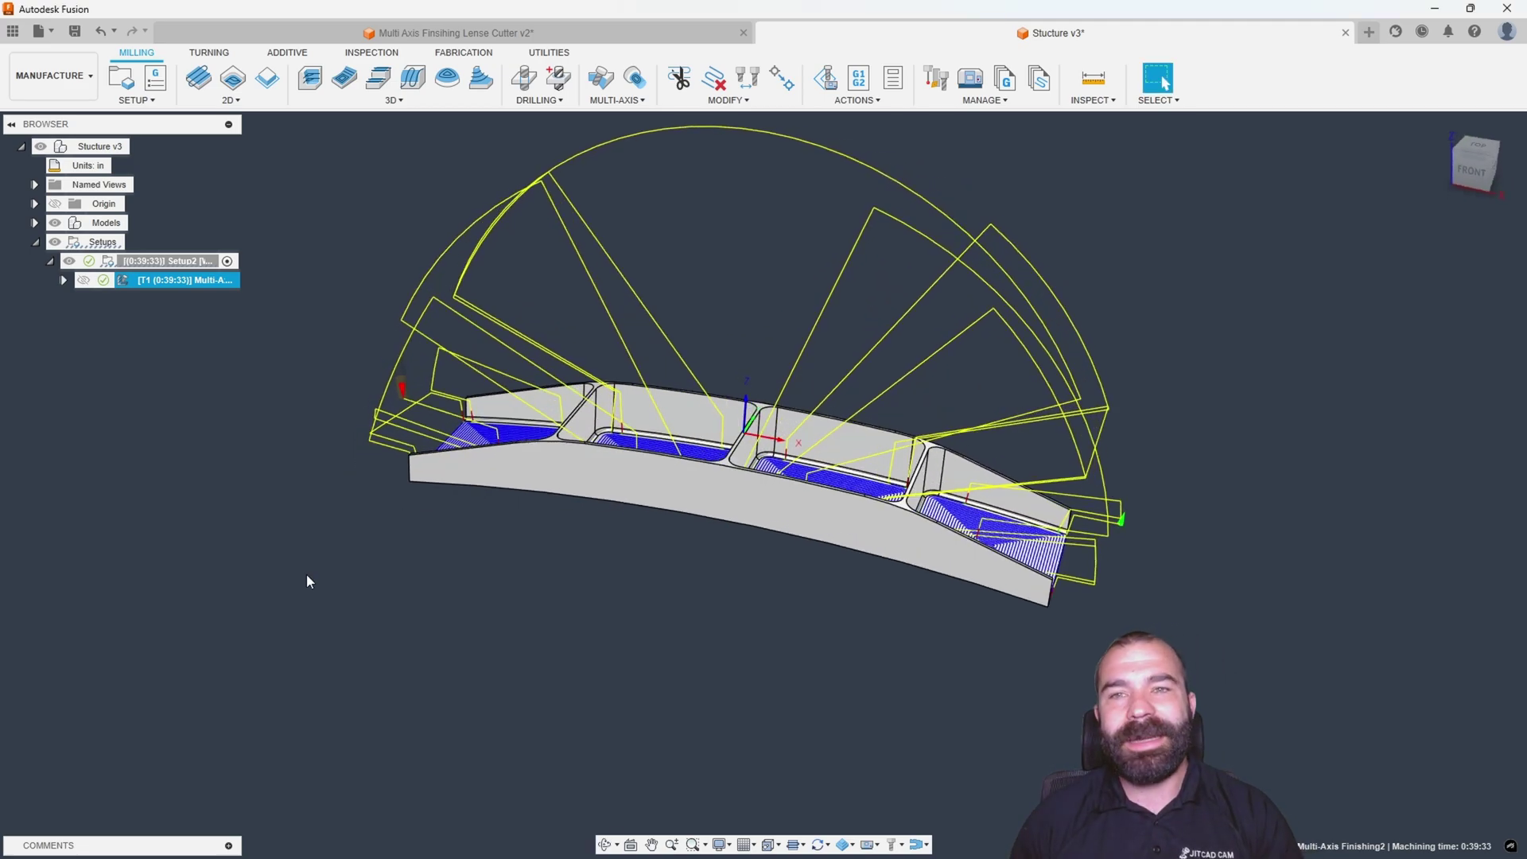